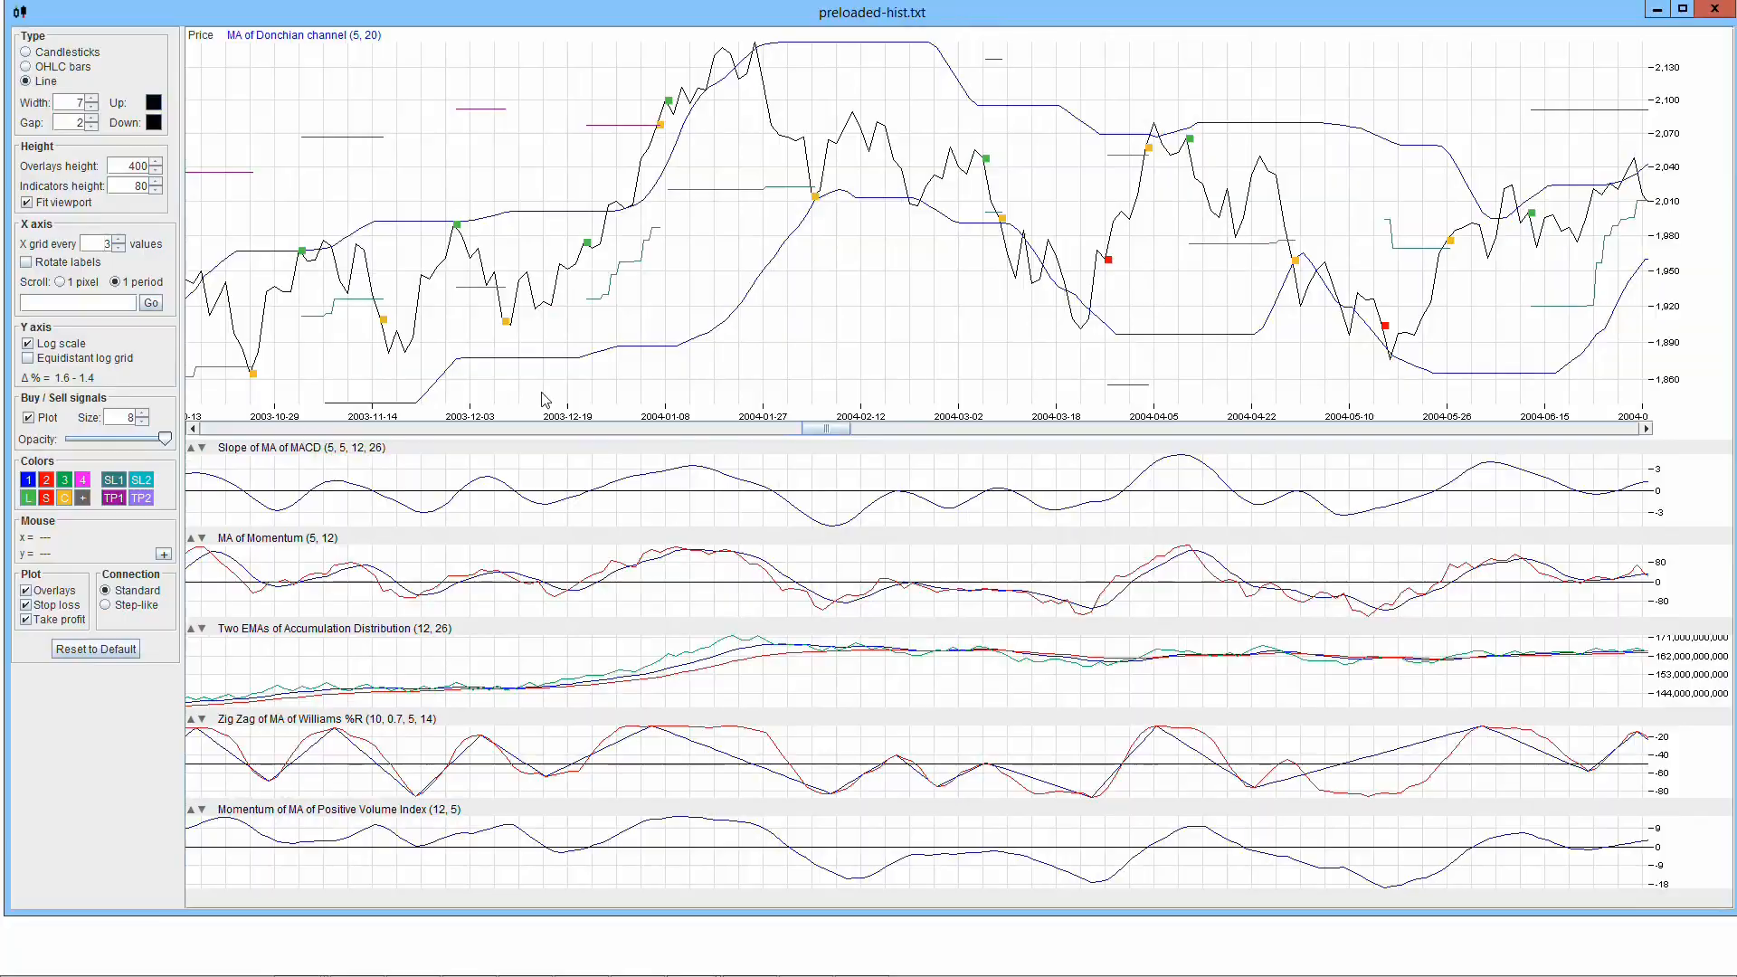
- Close the price chart window and show it again by enabling Charts in the Trading Conceiver main window
key(alt+F4)
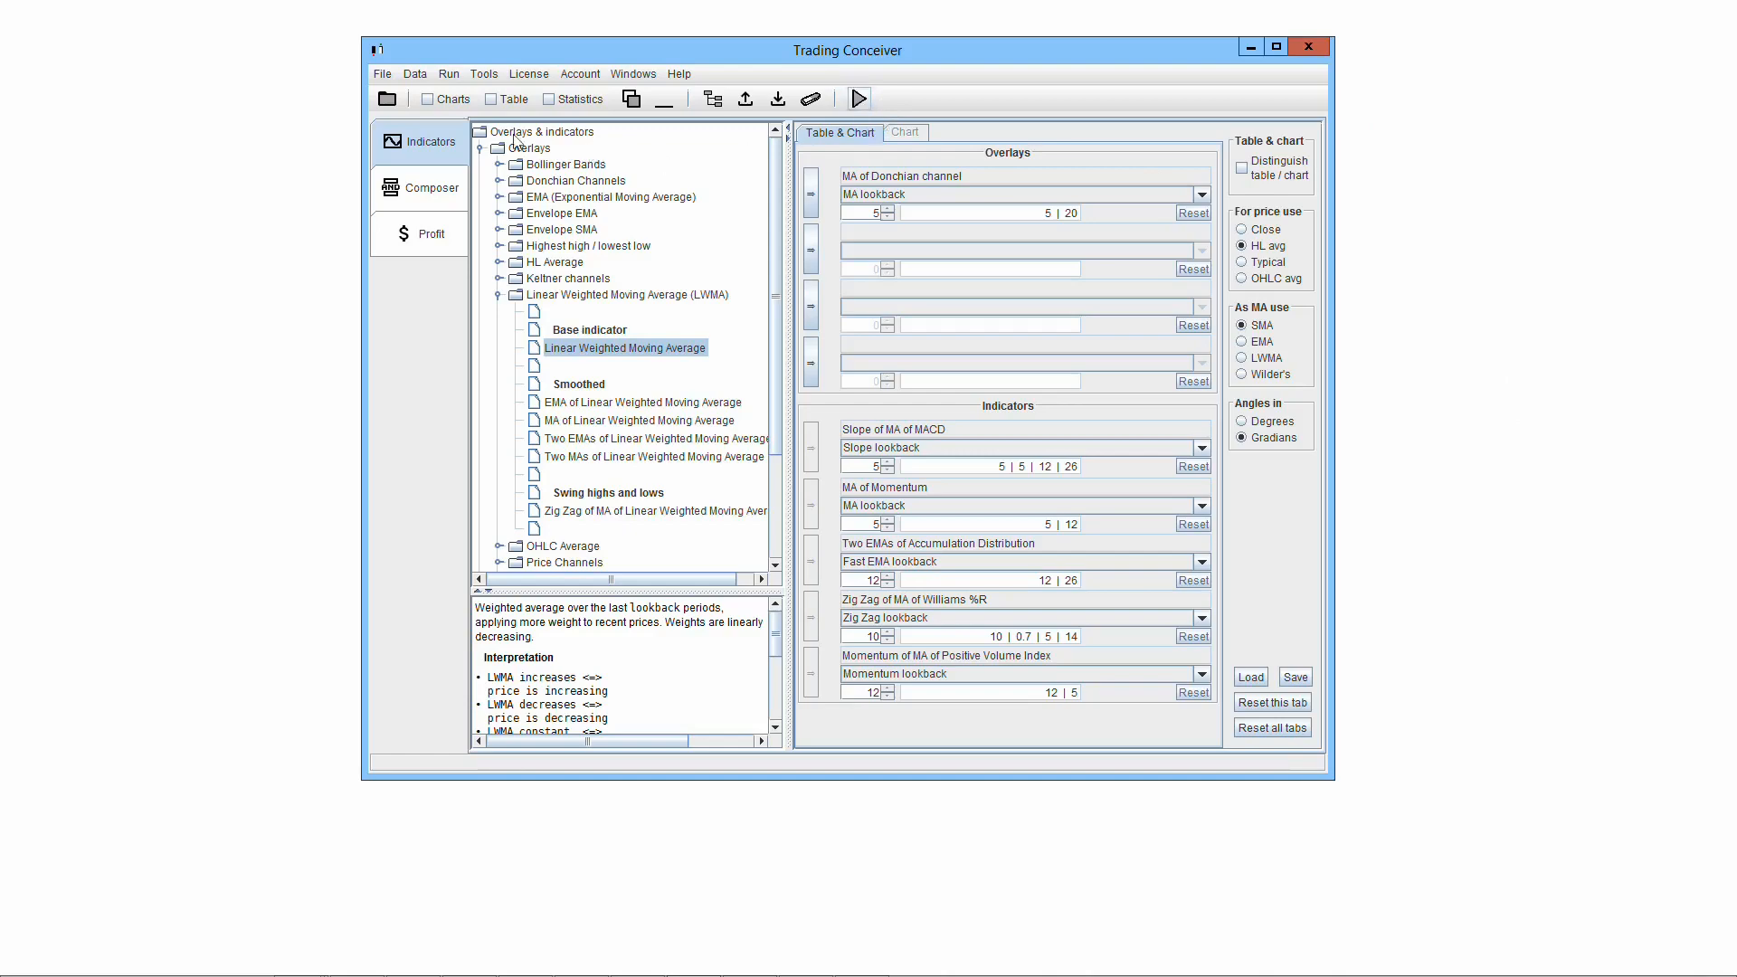
click(428, 100)
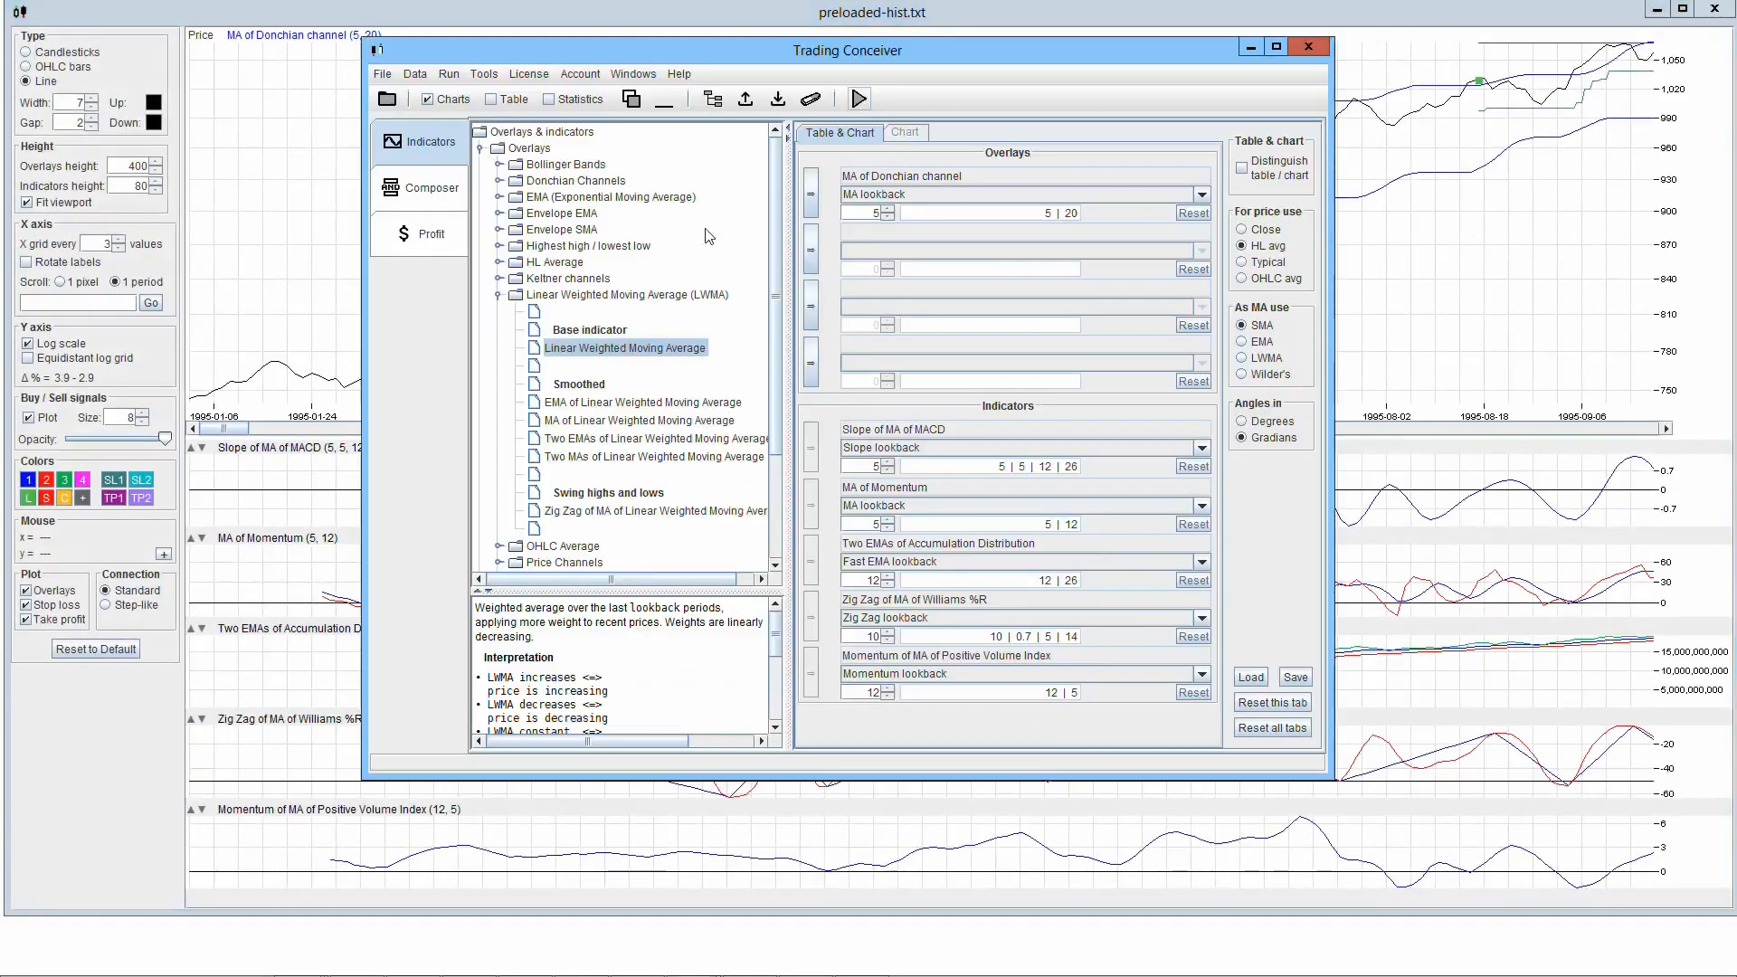
click(811, 248)
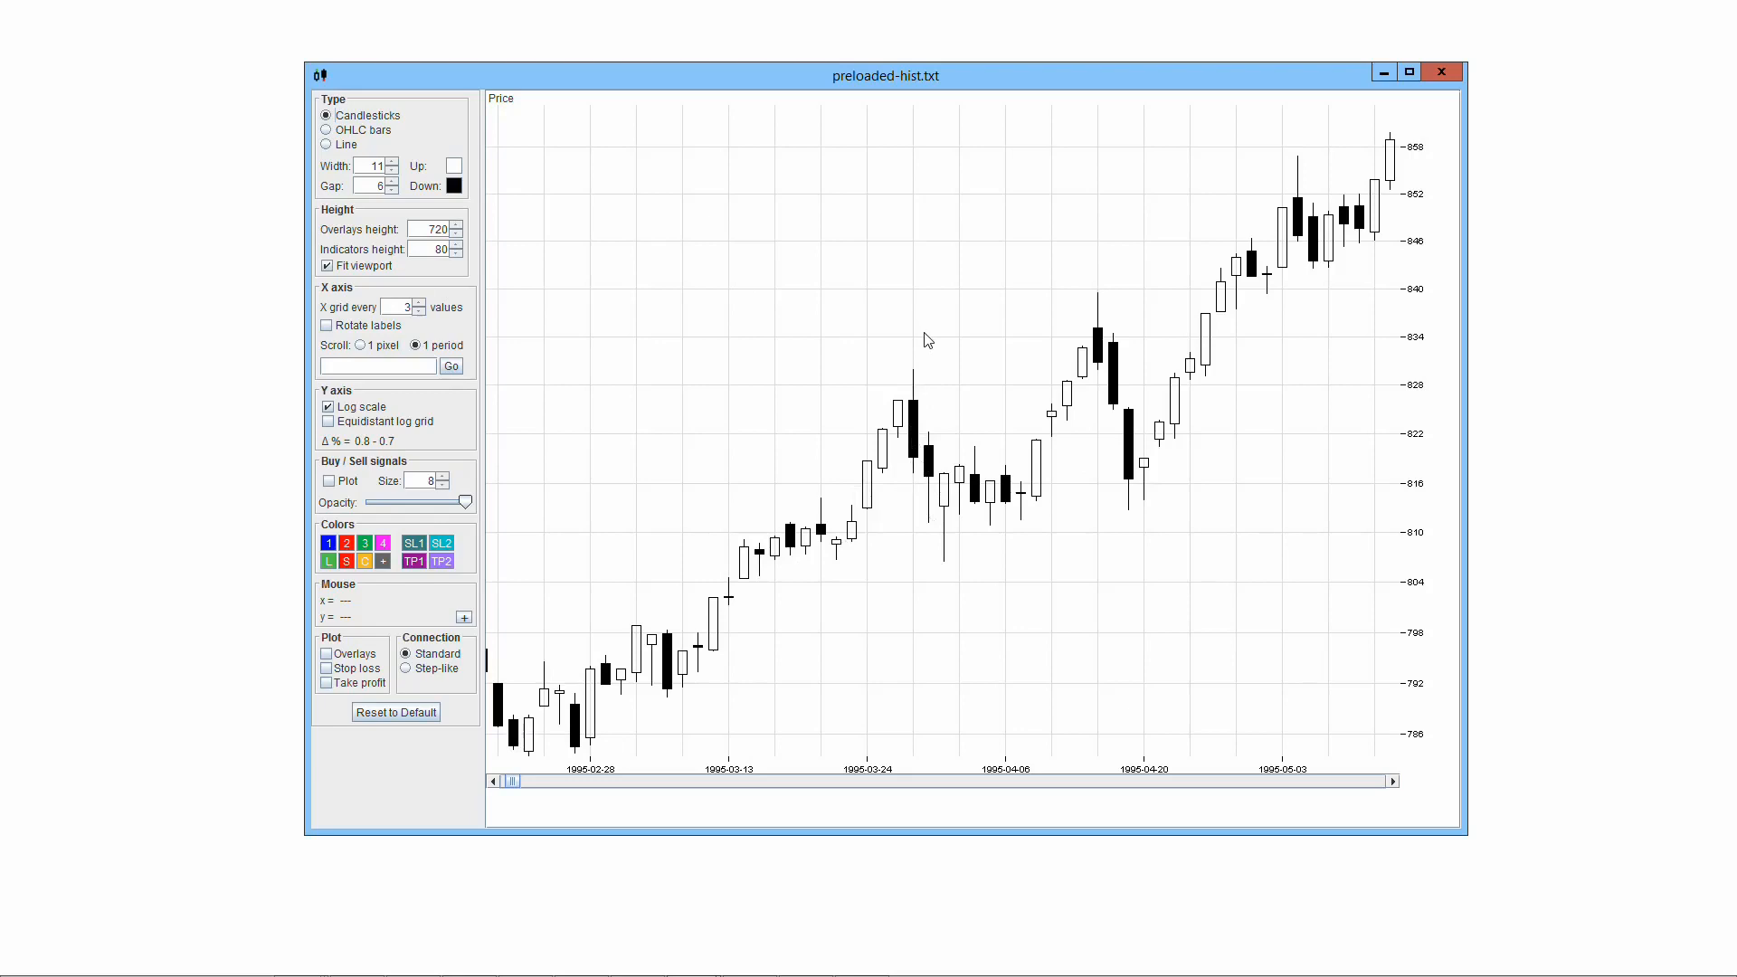
- Switch the price chart from candlesticks to OHLC bars and from there to a line
click(327, 130)
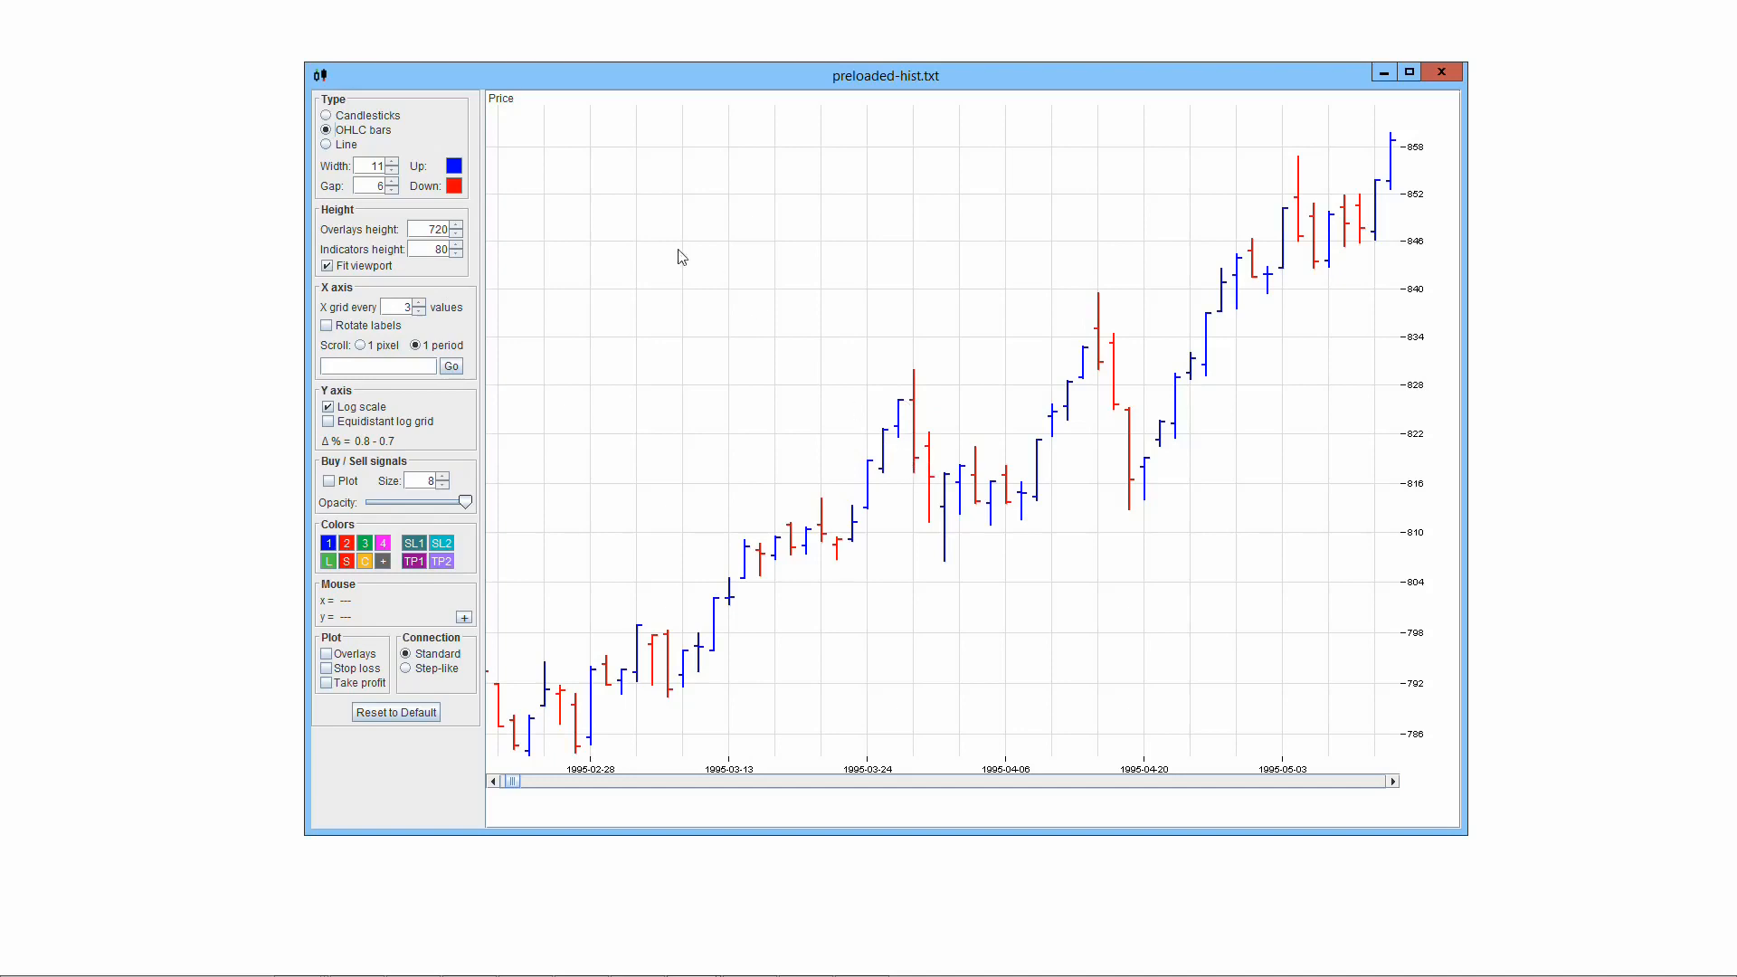
click(328, 144)
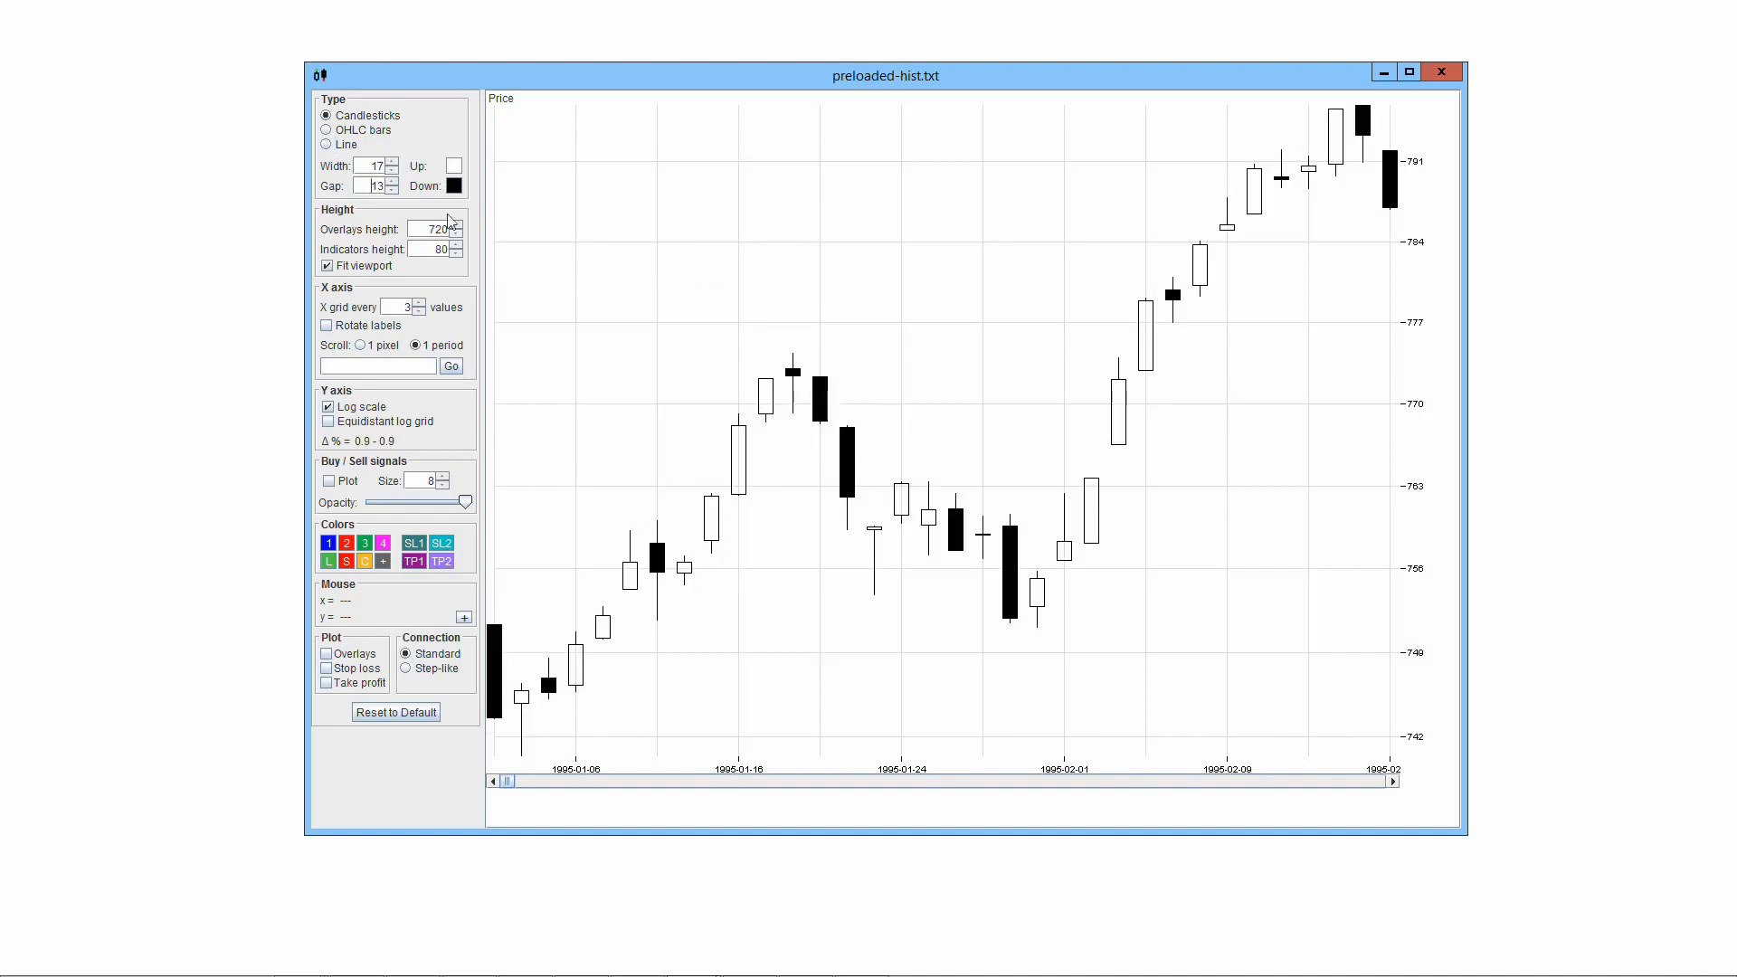
- Widen the candlesticks to a width of 25, and from there narrow them to 4
click(391, 162)
click(392, 162)
click(392, 162)
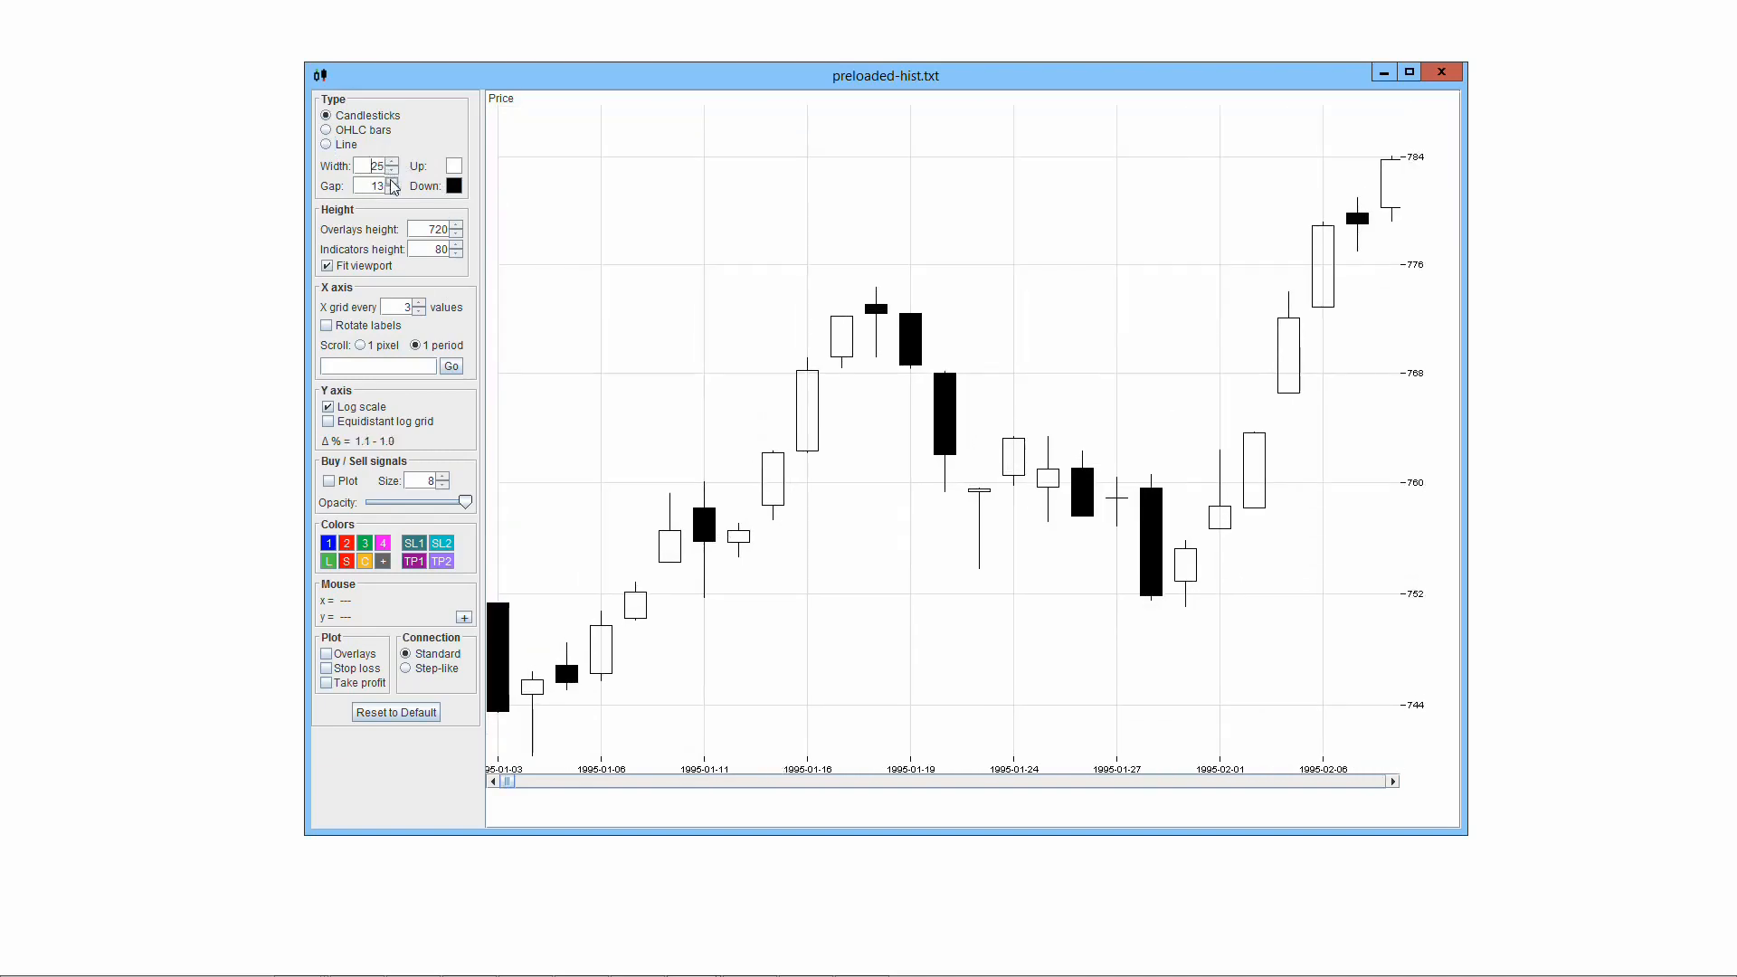
drag(391, 173, 392, 173)
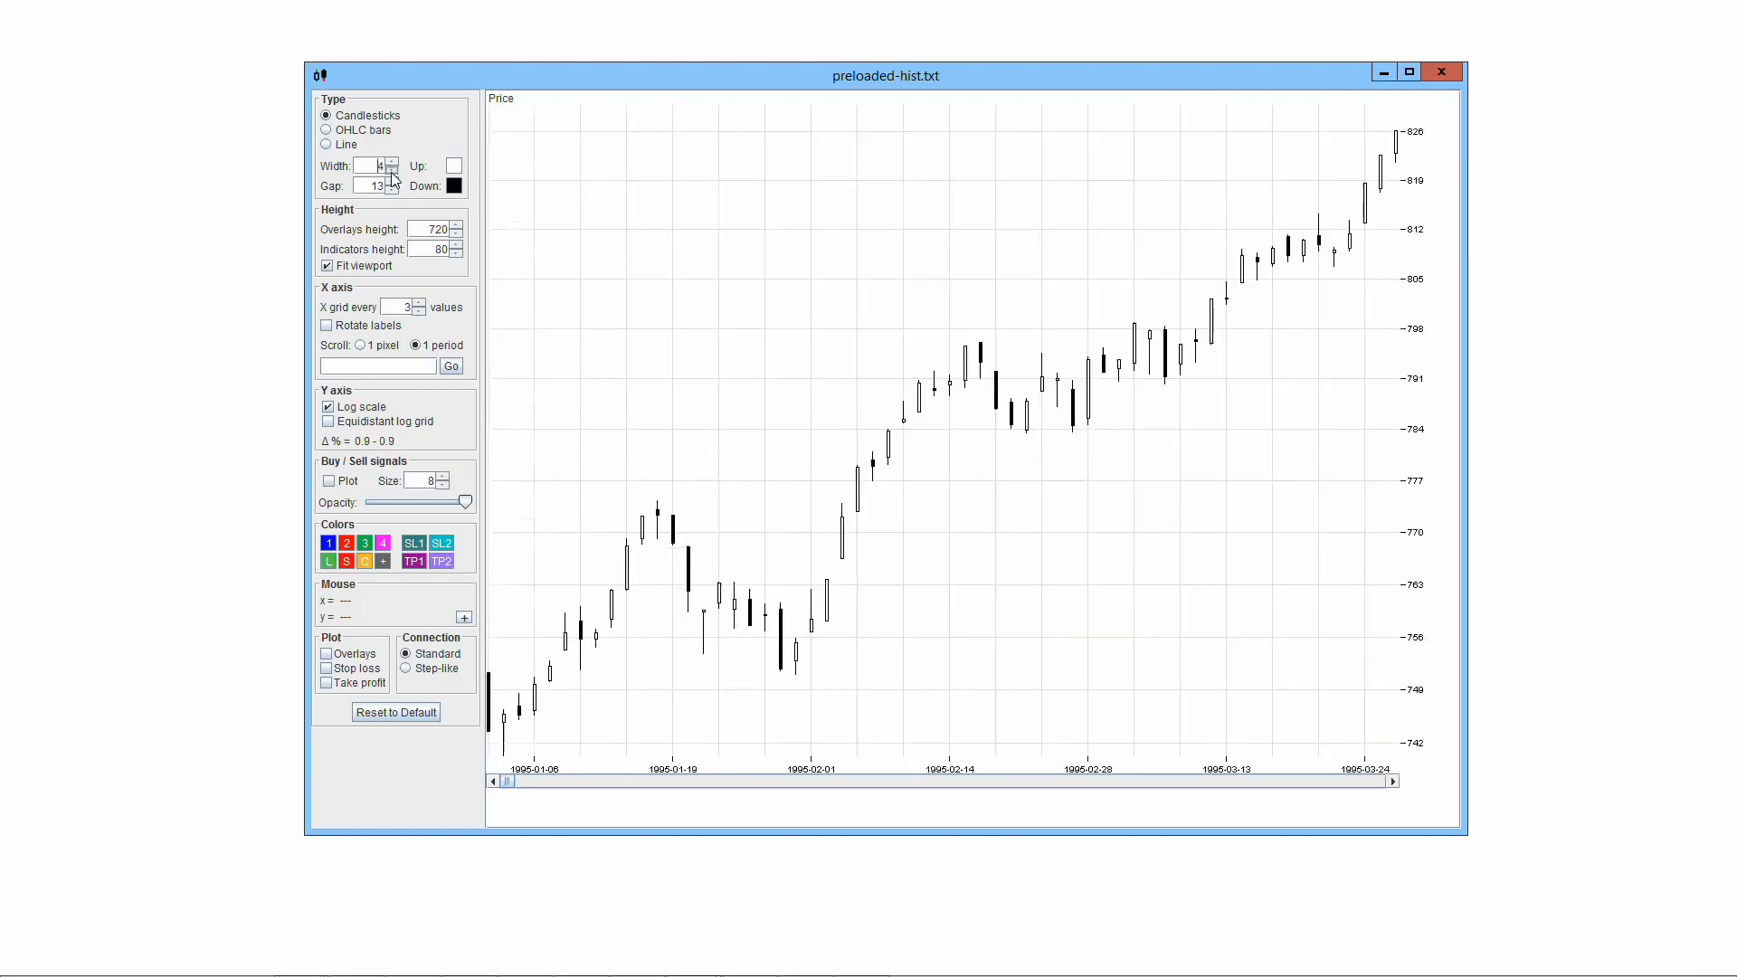
- Display the prices as OHLC bars and set the bar width to 25
click(343, 132)
drag(393, 164, 392, 164)
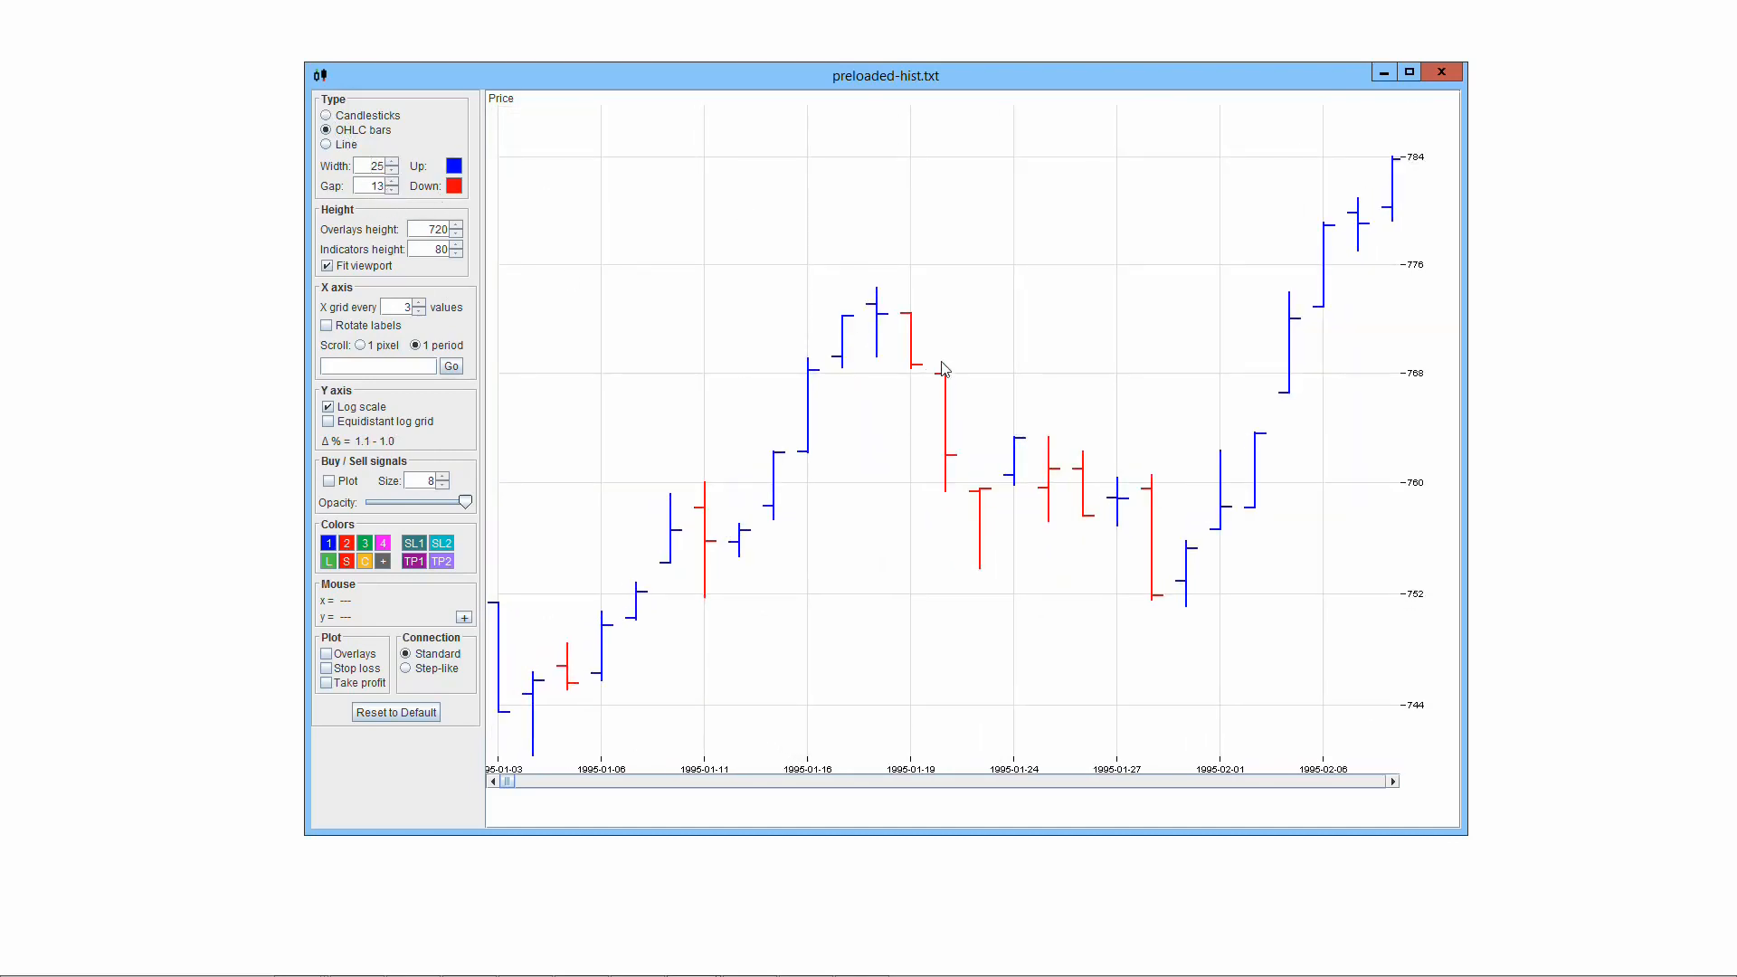
- Return to candlesticks, widen the gap between them to 18 and reduce it to 8
click(337, 116)
click(391, 182)
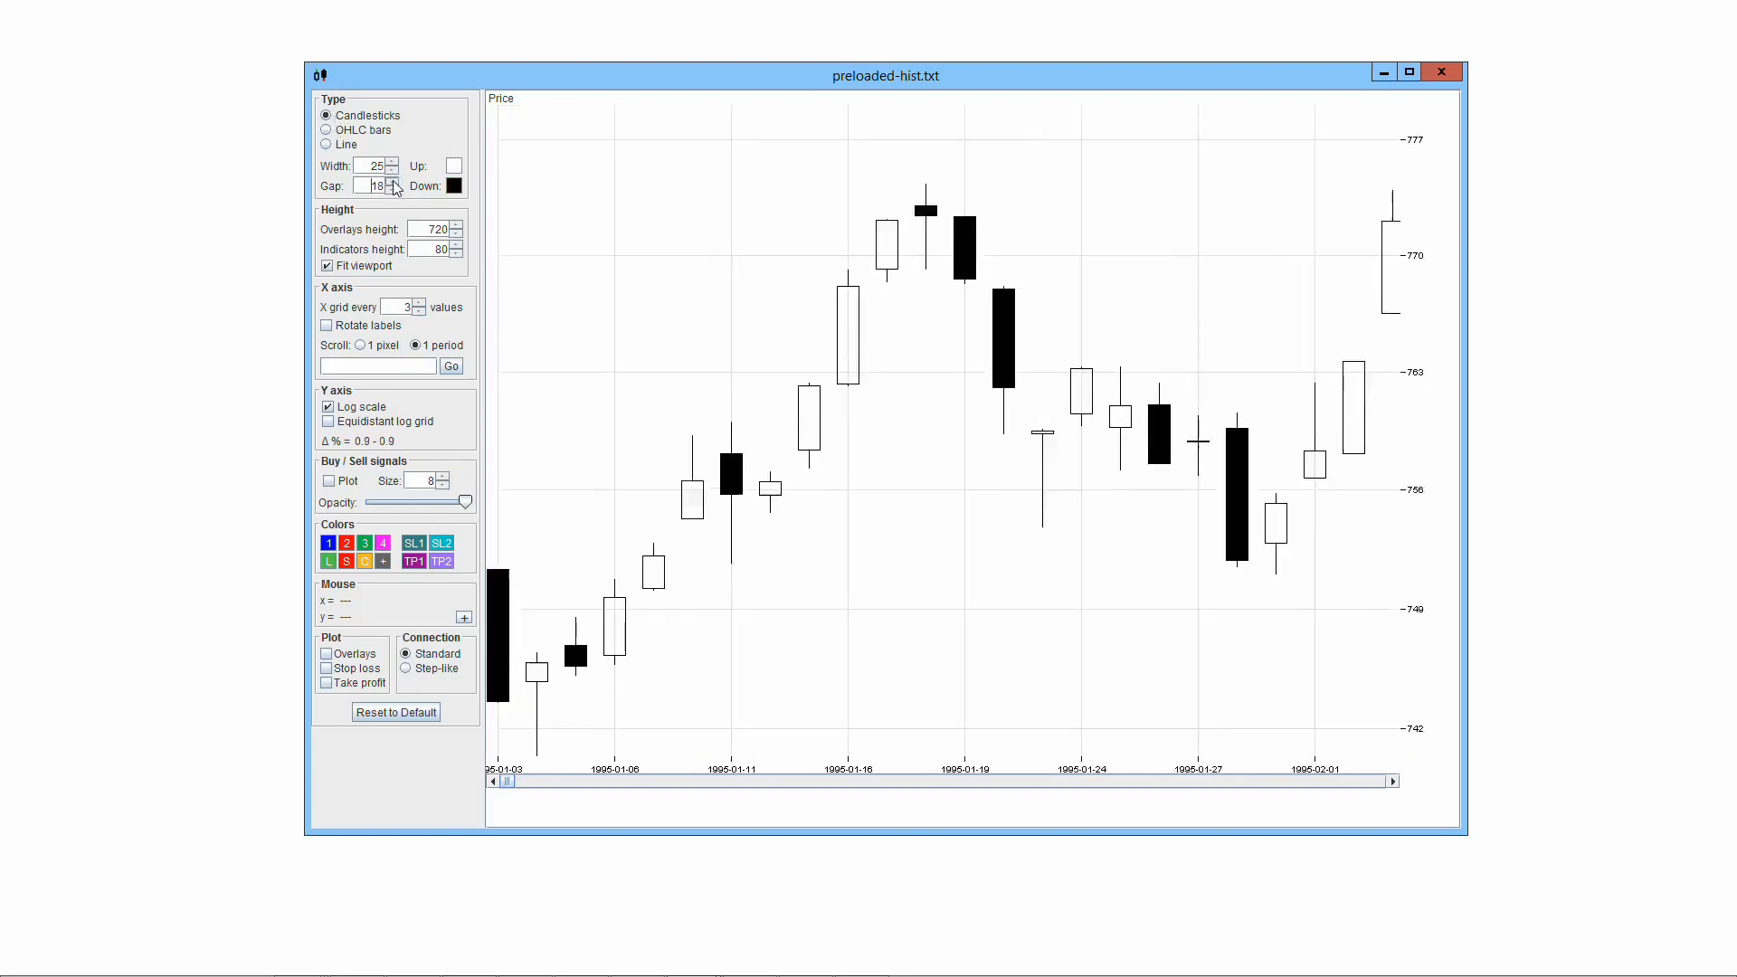
click(392, 190)
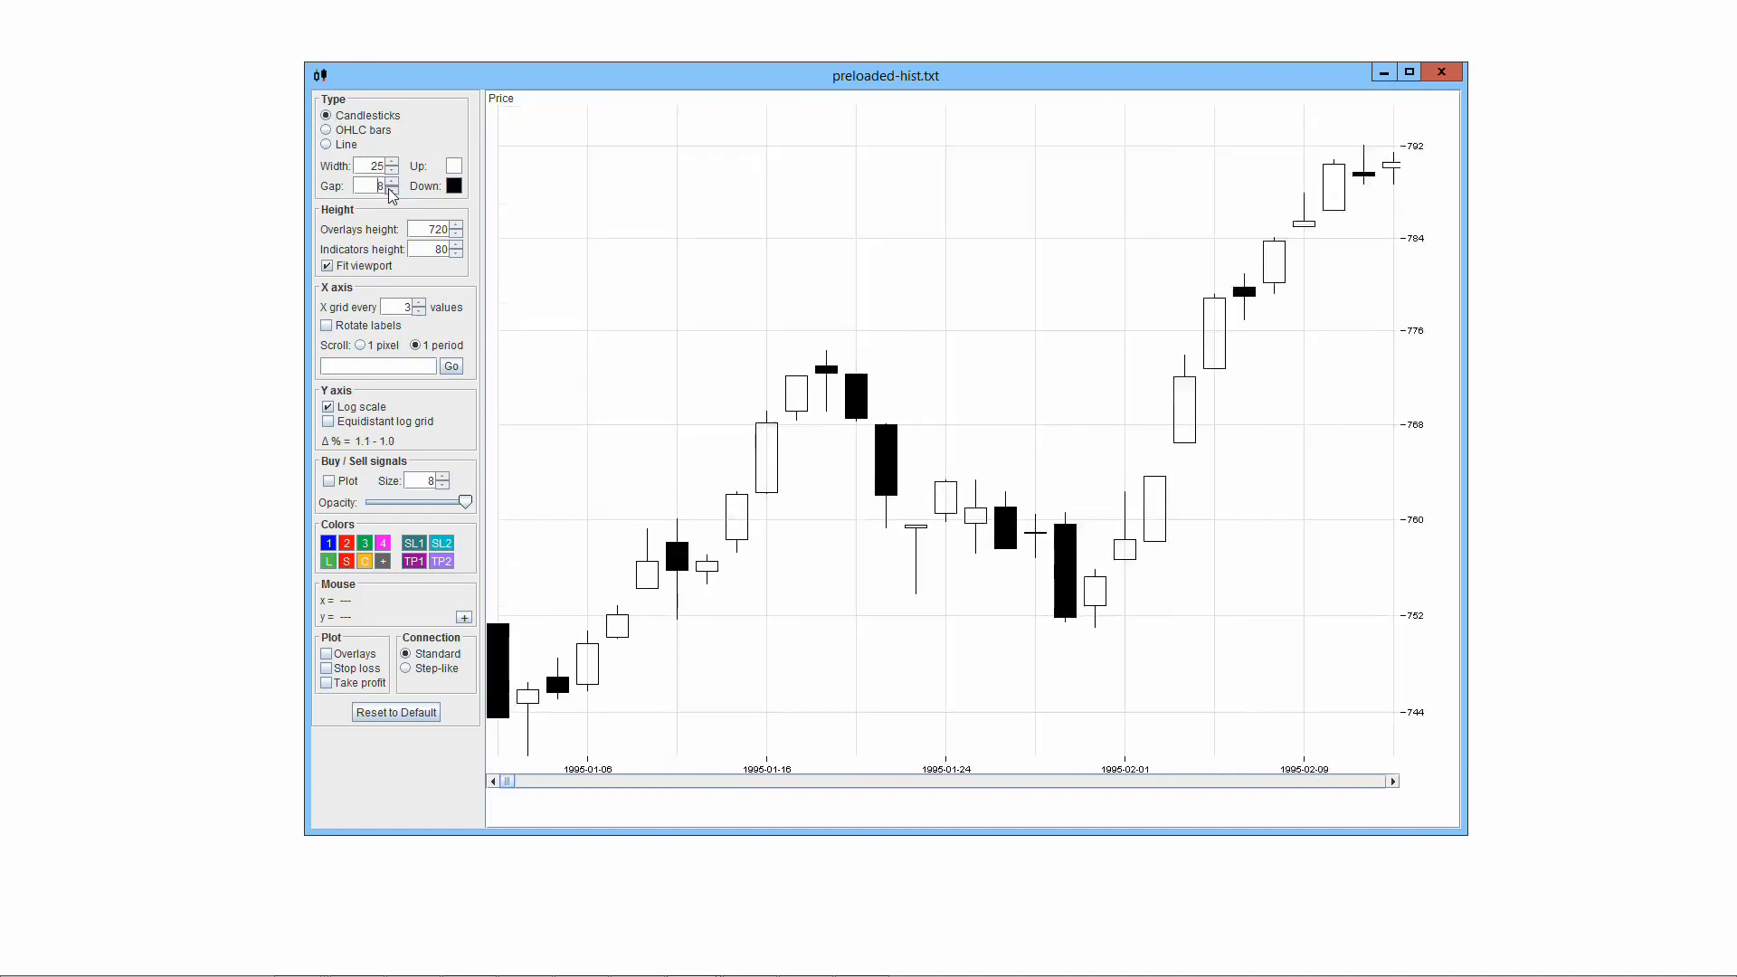
- Switch to OHLC bars and widen the gap between the bars to 25 before narrowing it again
click(346, 132)
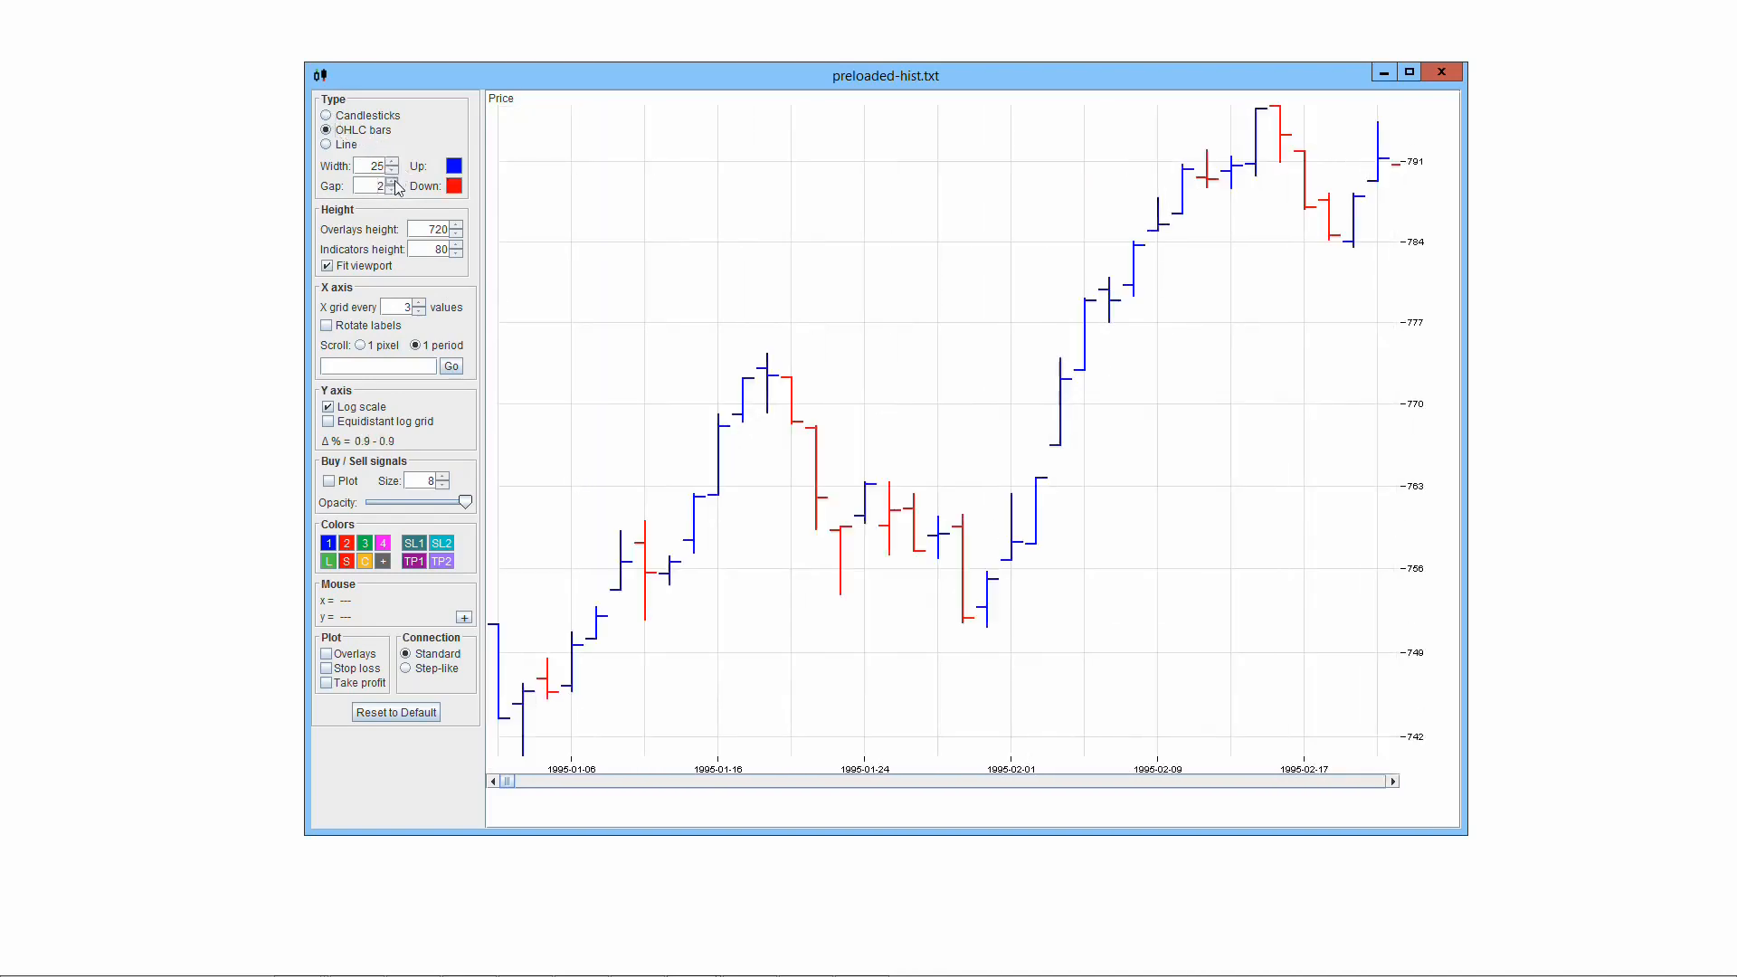
click(392, 181)
click(392, 182)
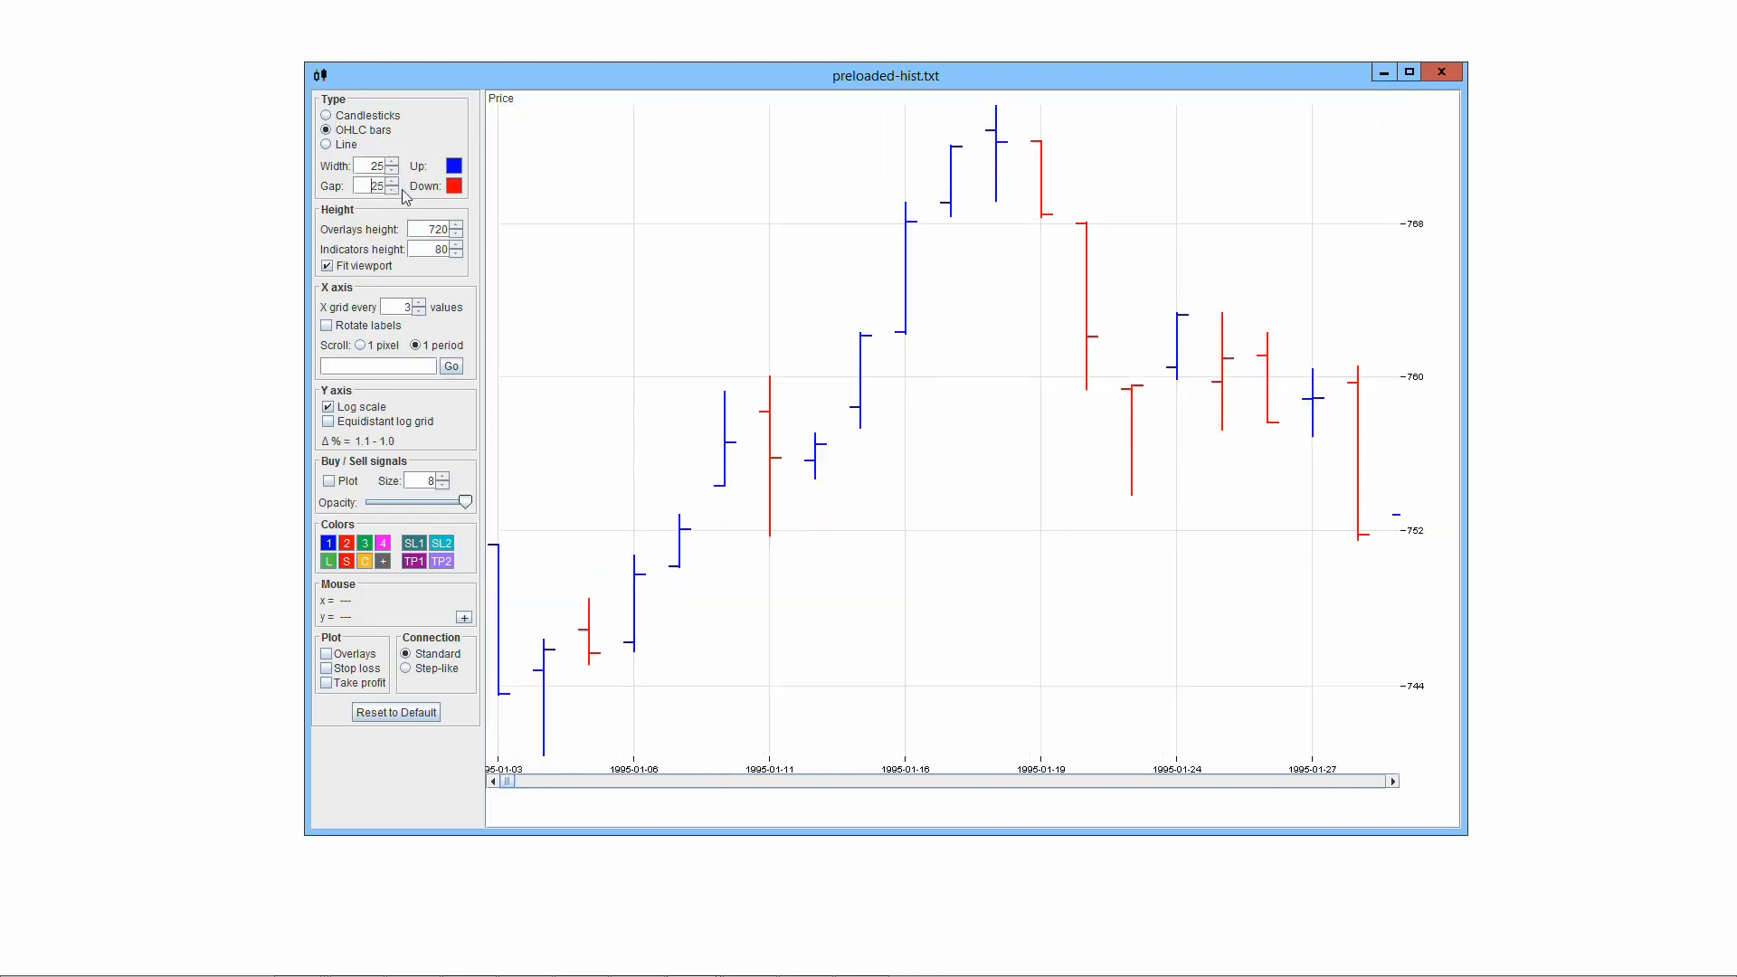
click(393, 189)
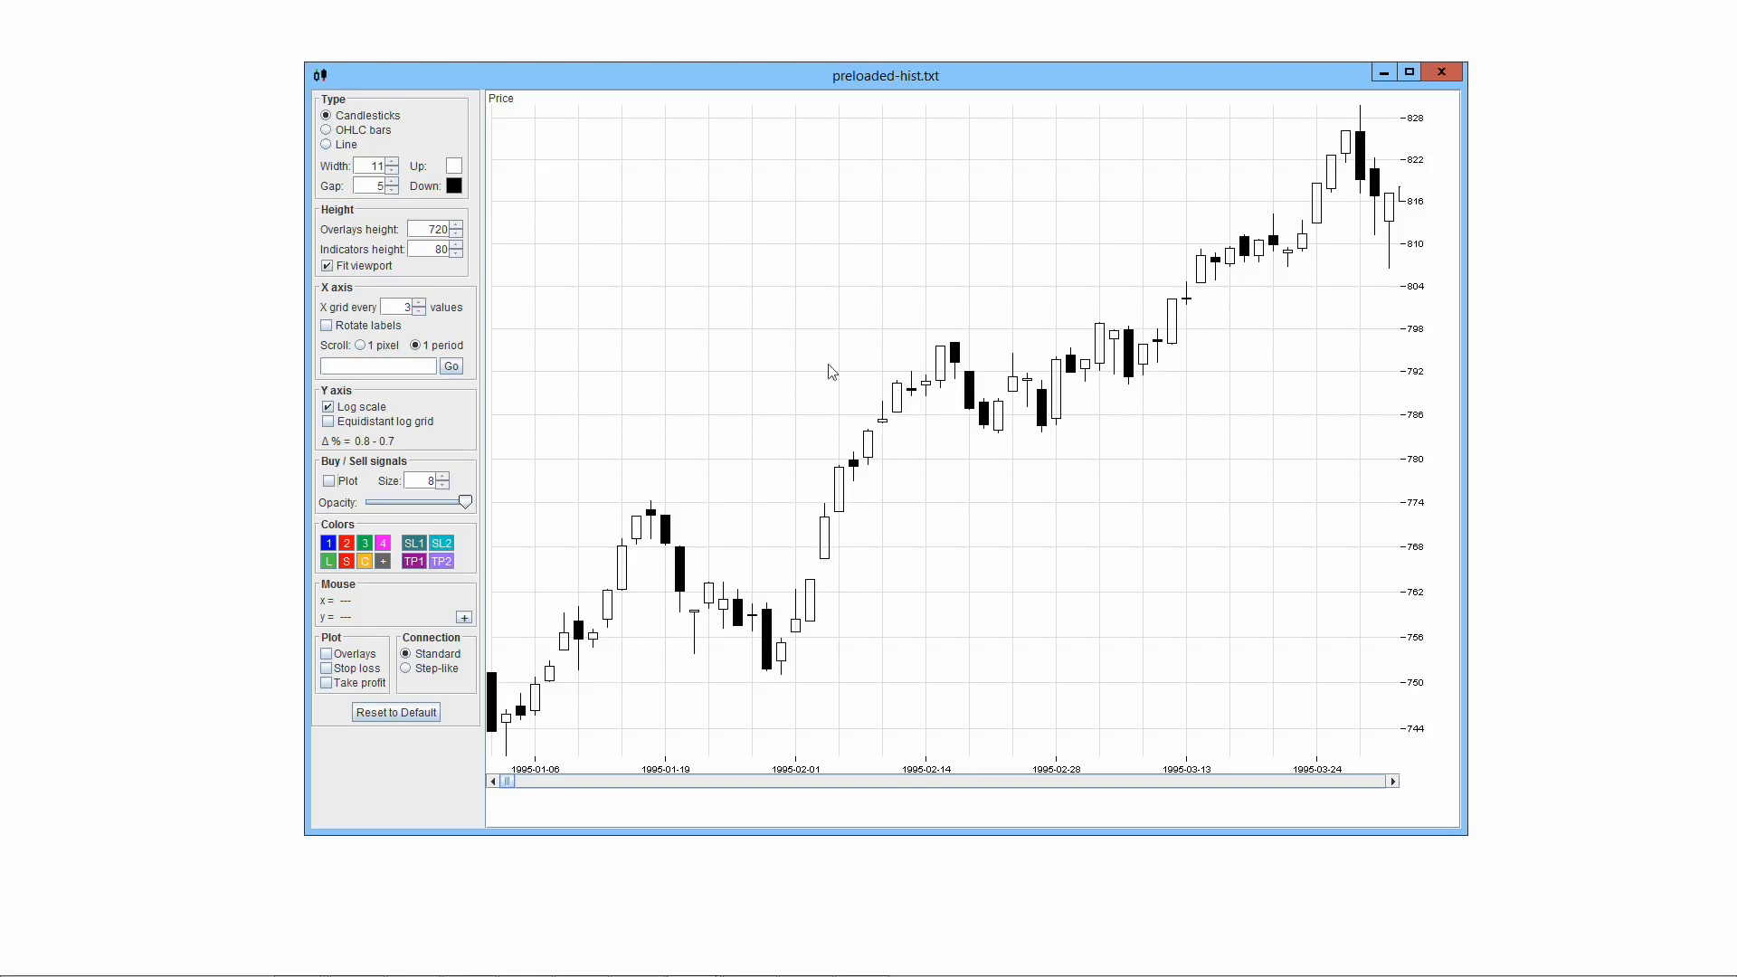
- Set the up color of the candlesticks to periwinkle blue
key(space)
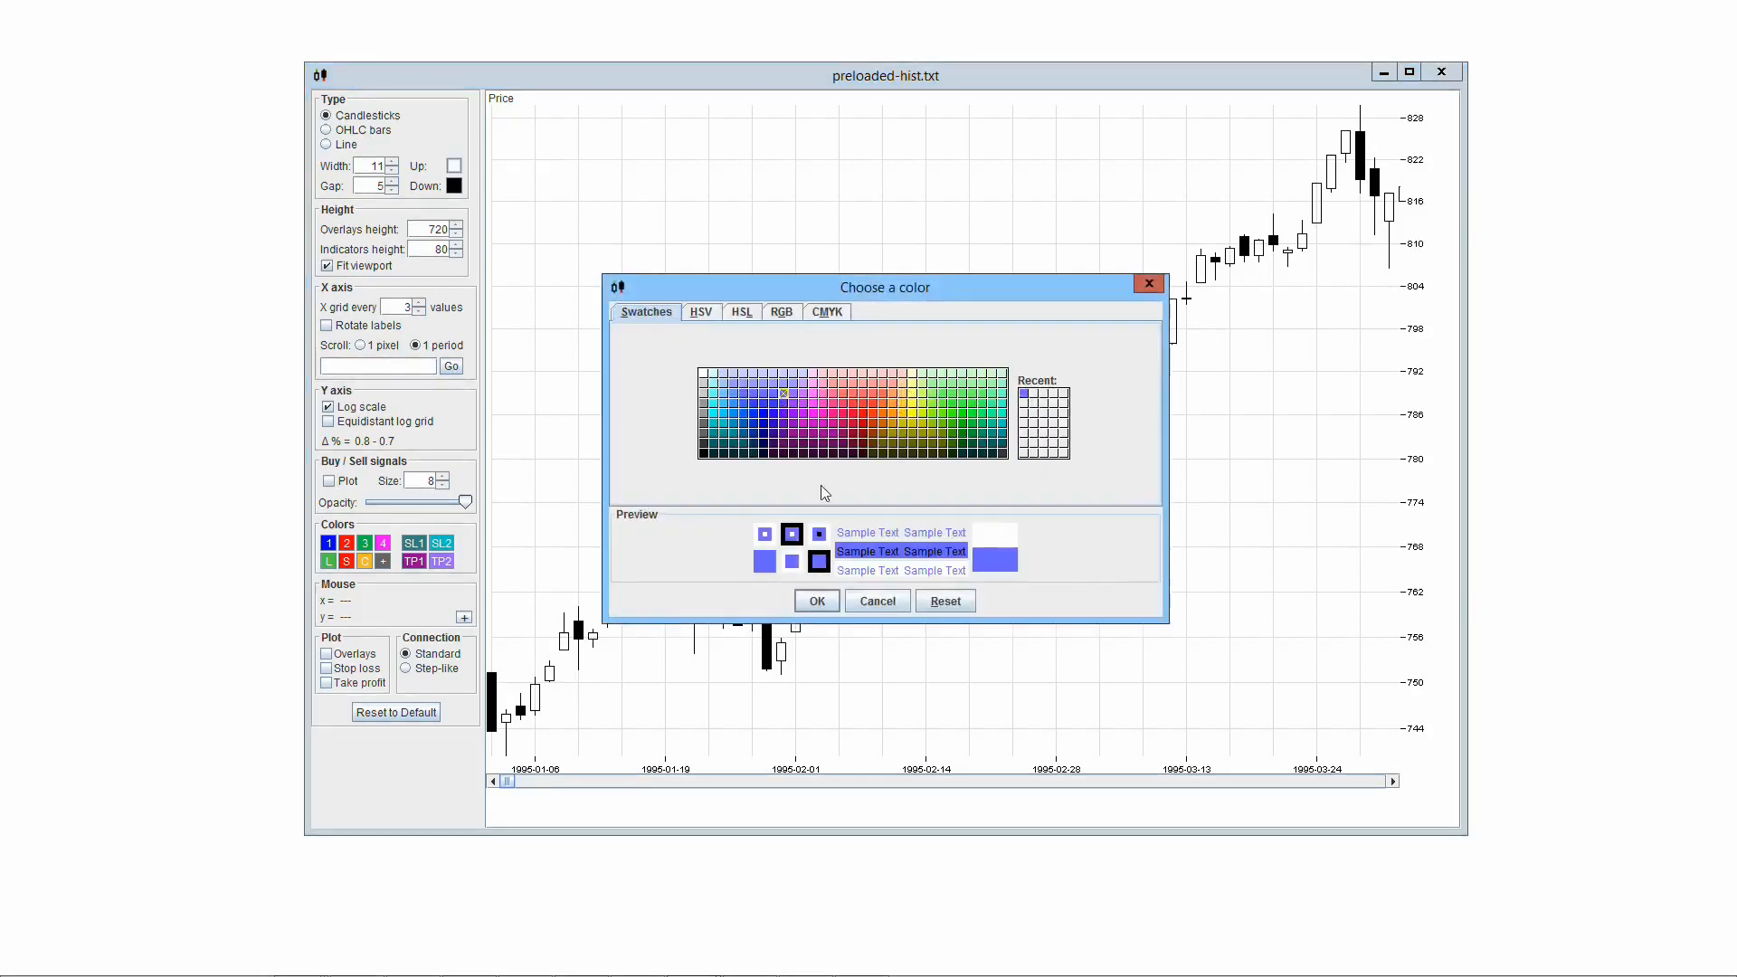
click(816, 601)
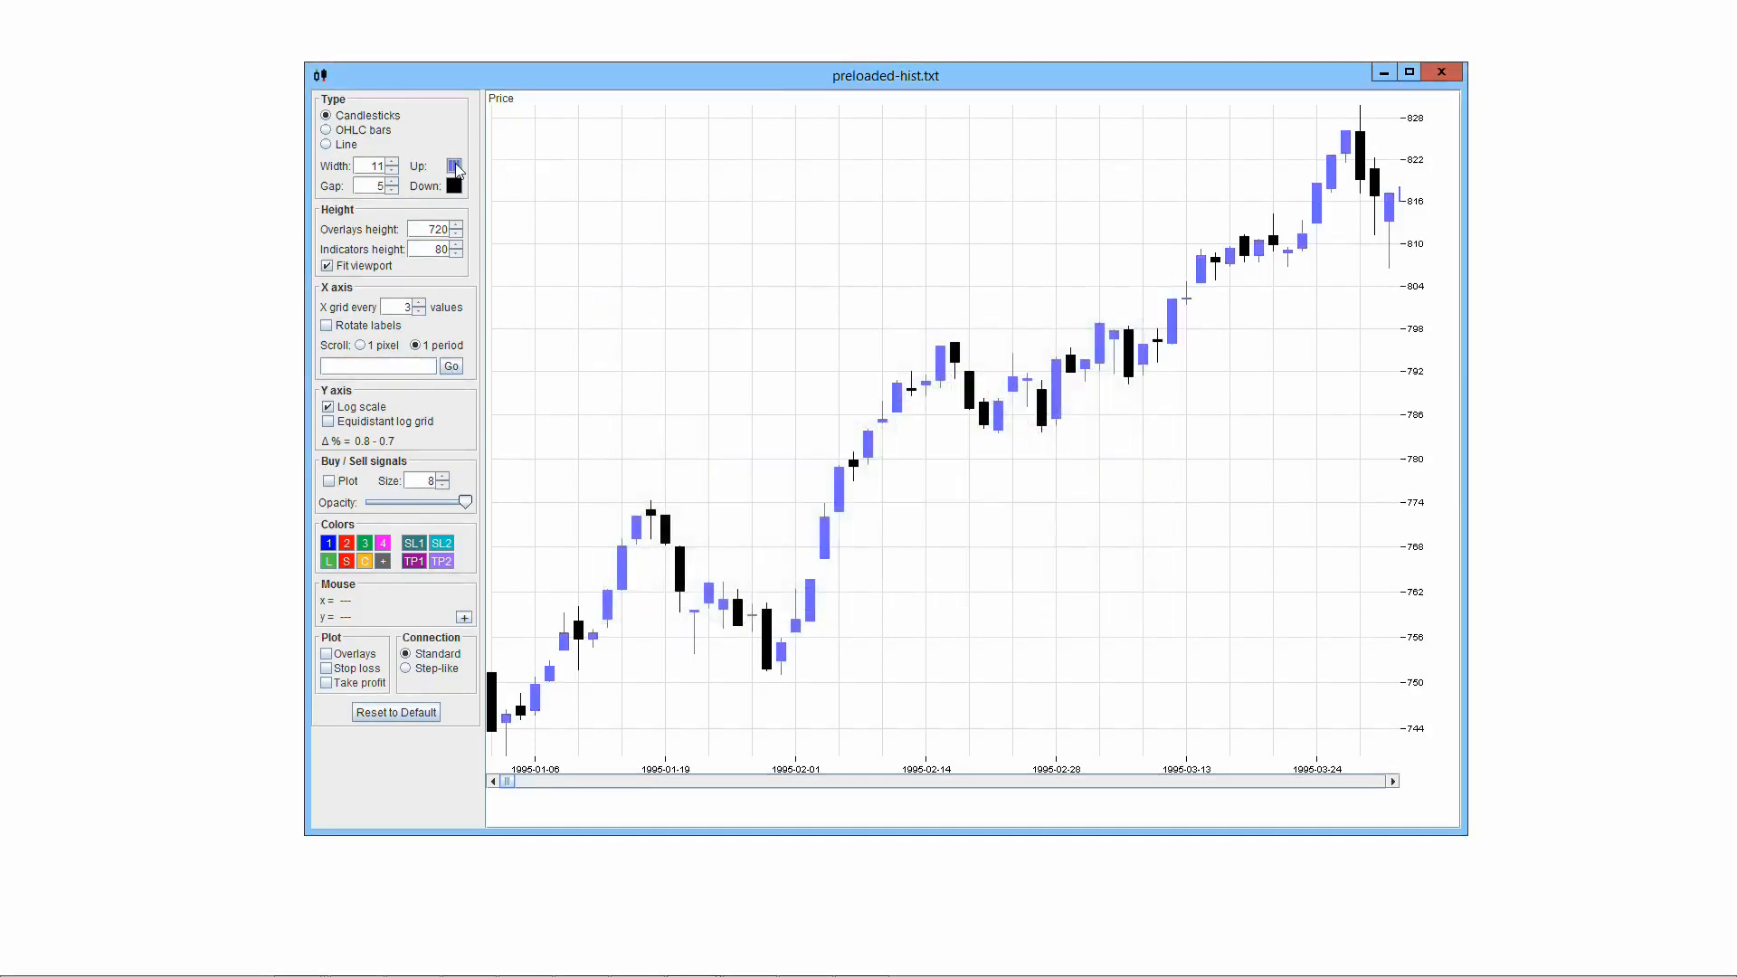
- Switch to OHLC bars and set their up color to pale yellow
click(345, 132)
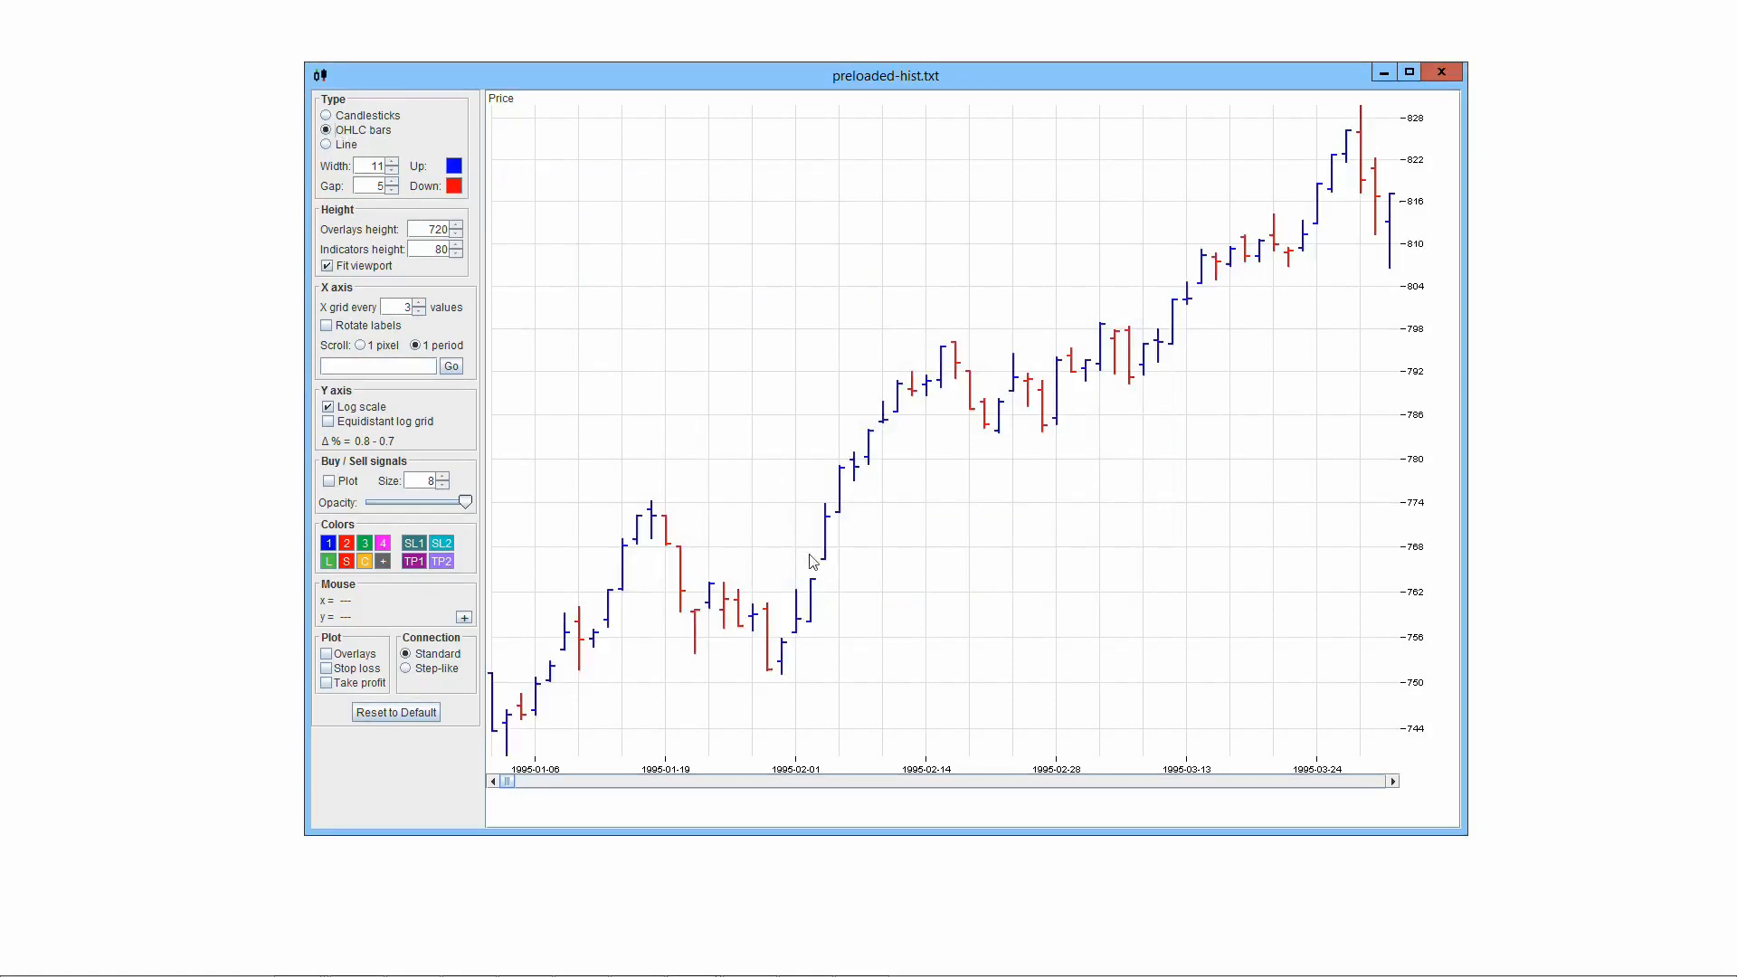
click(454, 165)
click(917, 391)
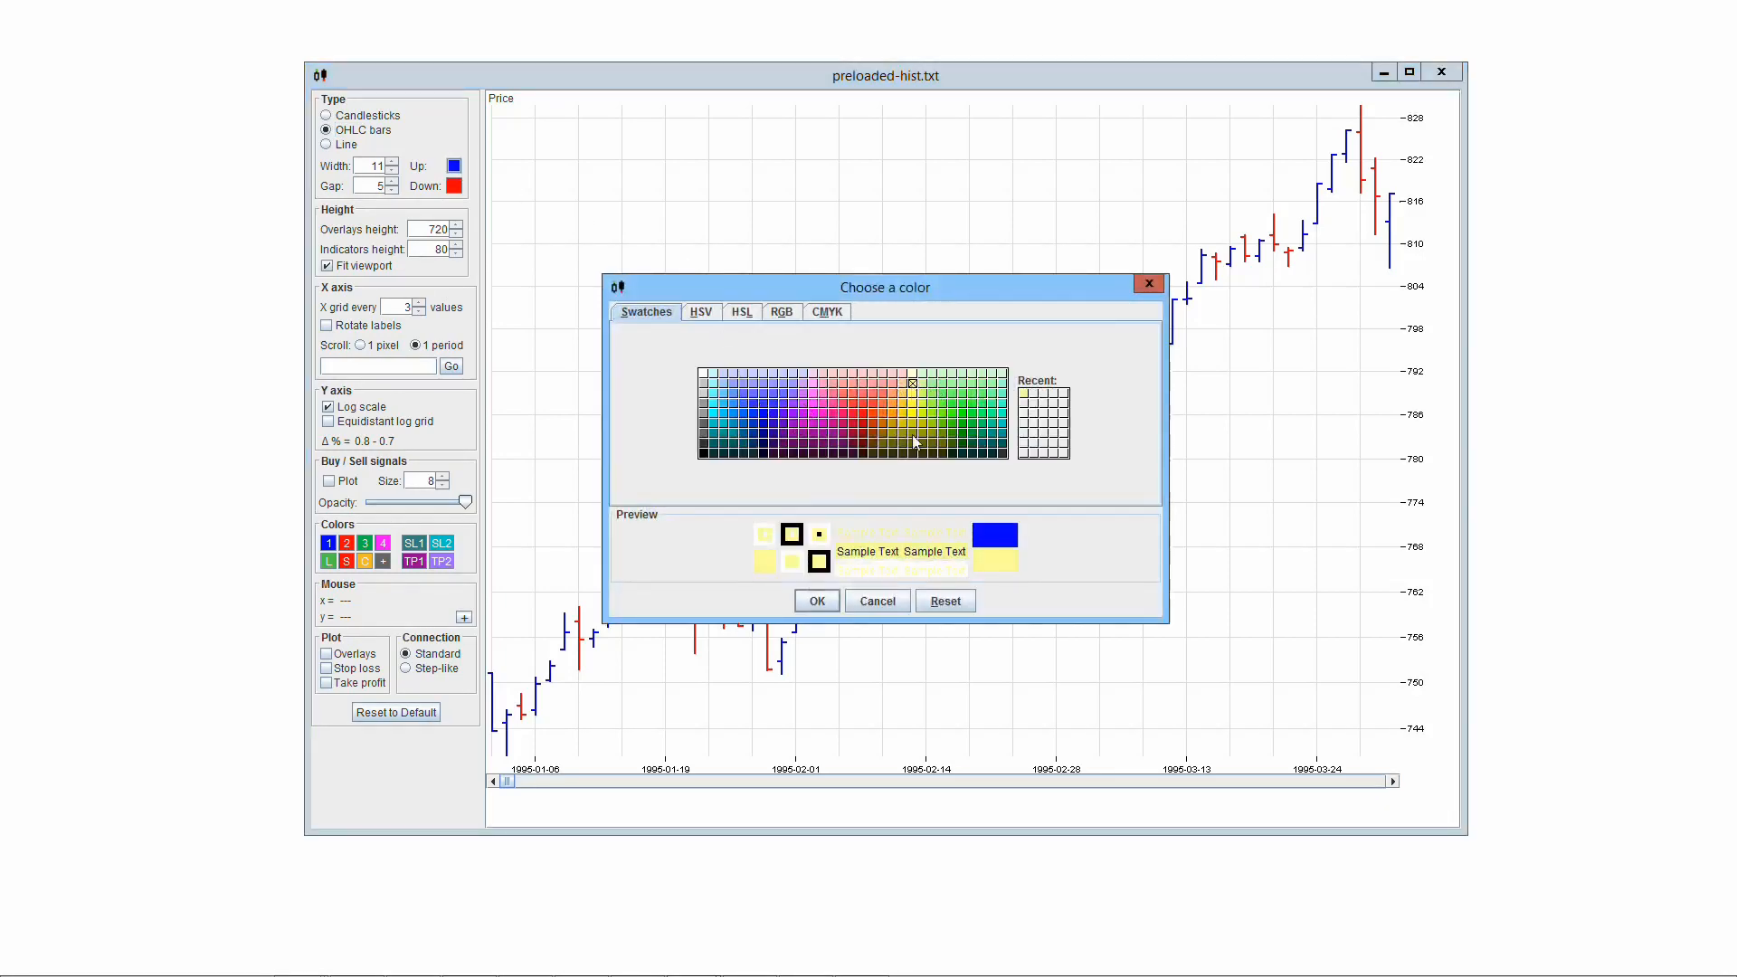
click(817, 601)
- Change the up color of the OHLC bars to light green
click(453, 165)
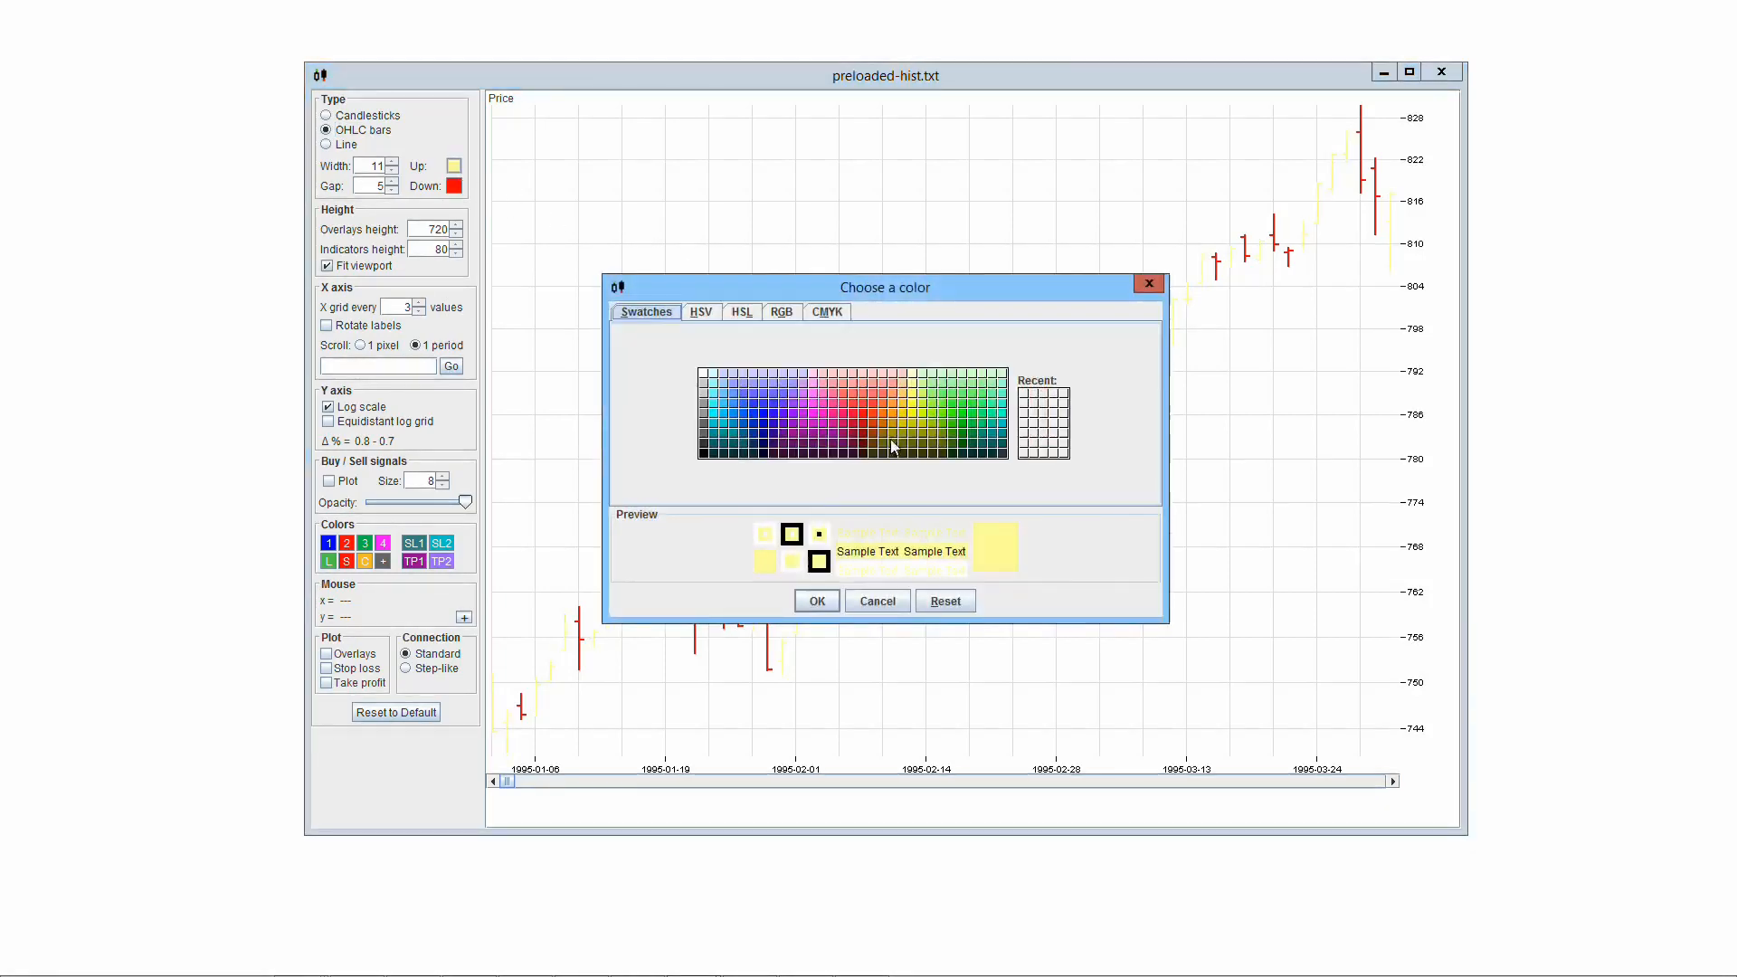
click(891, 445)
click(817, 601)
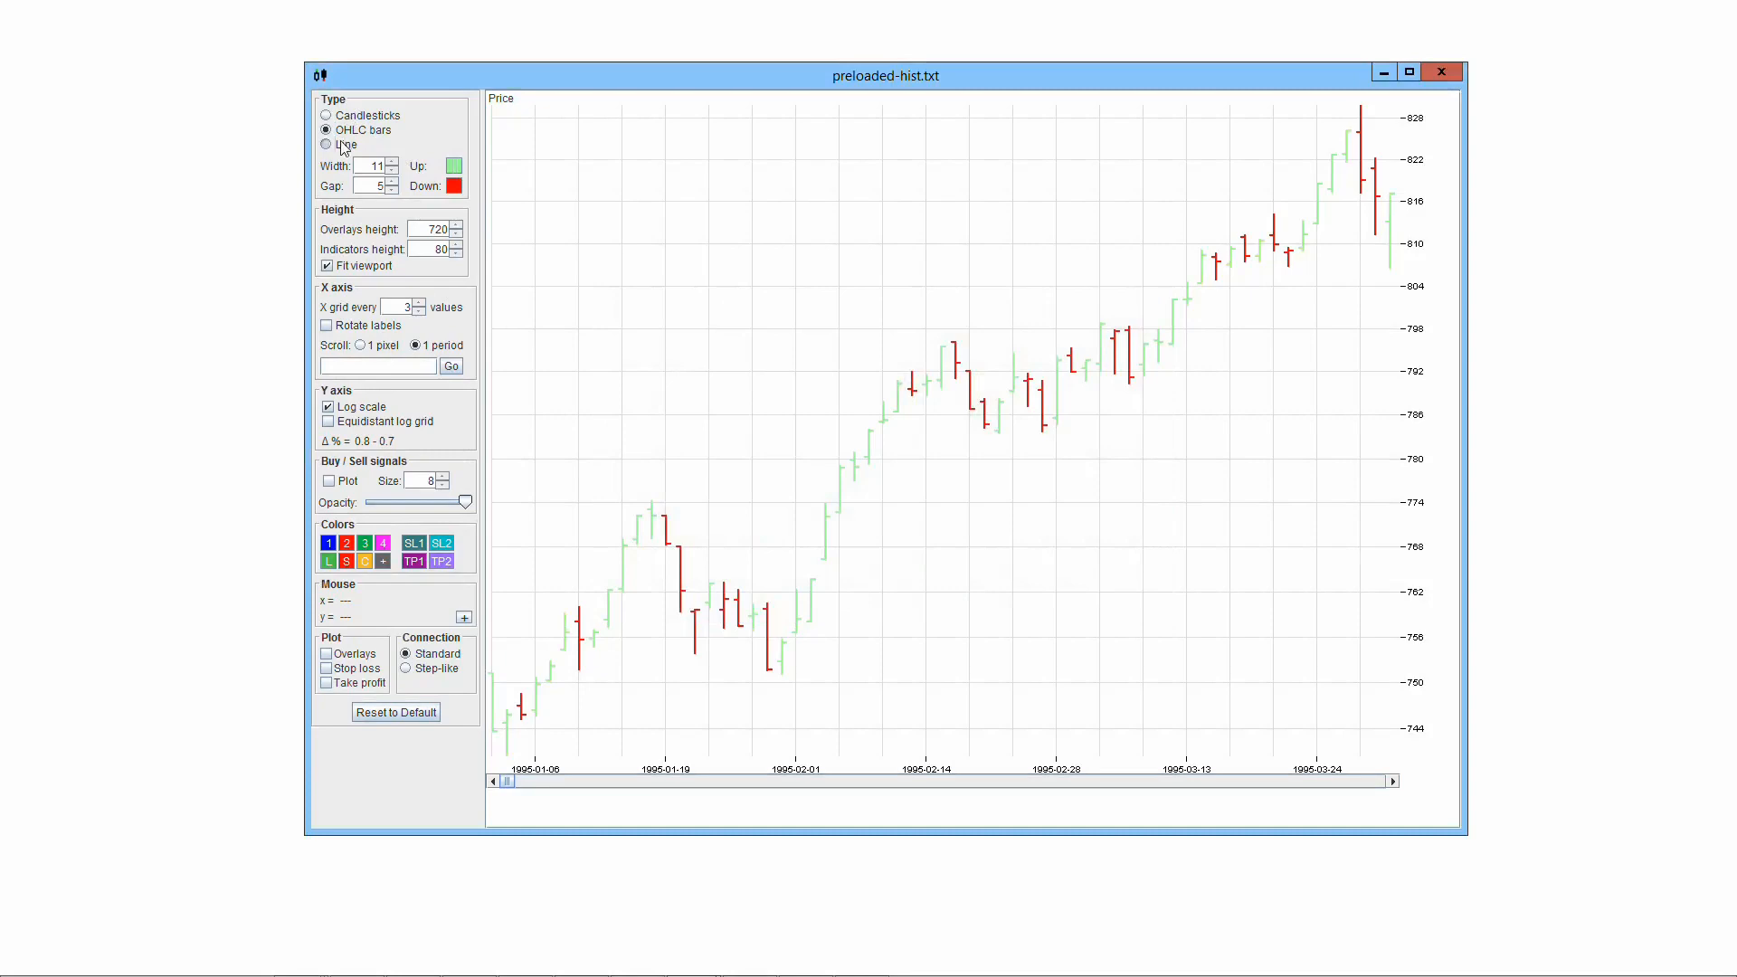
- Switch the chart type to Line and color the price line teal through its up color
click(325, 144)
click(453, 166)
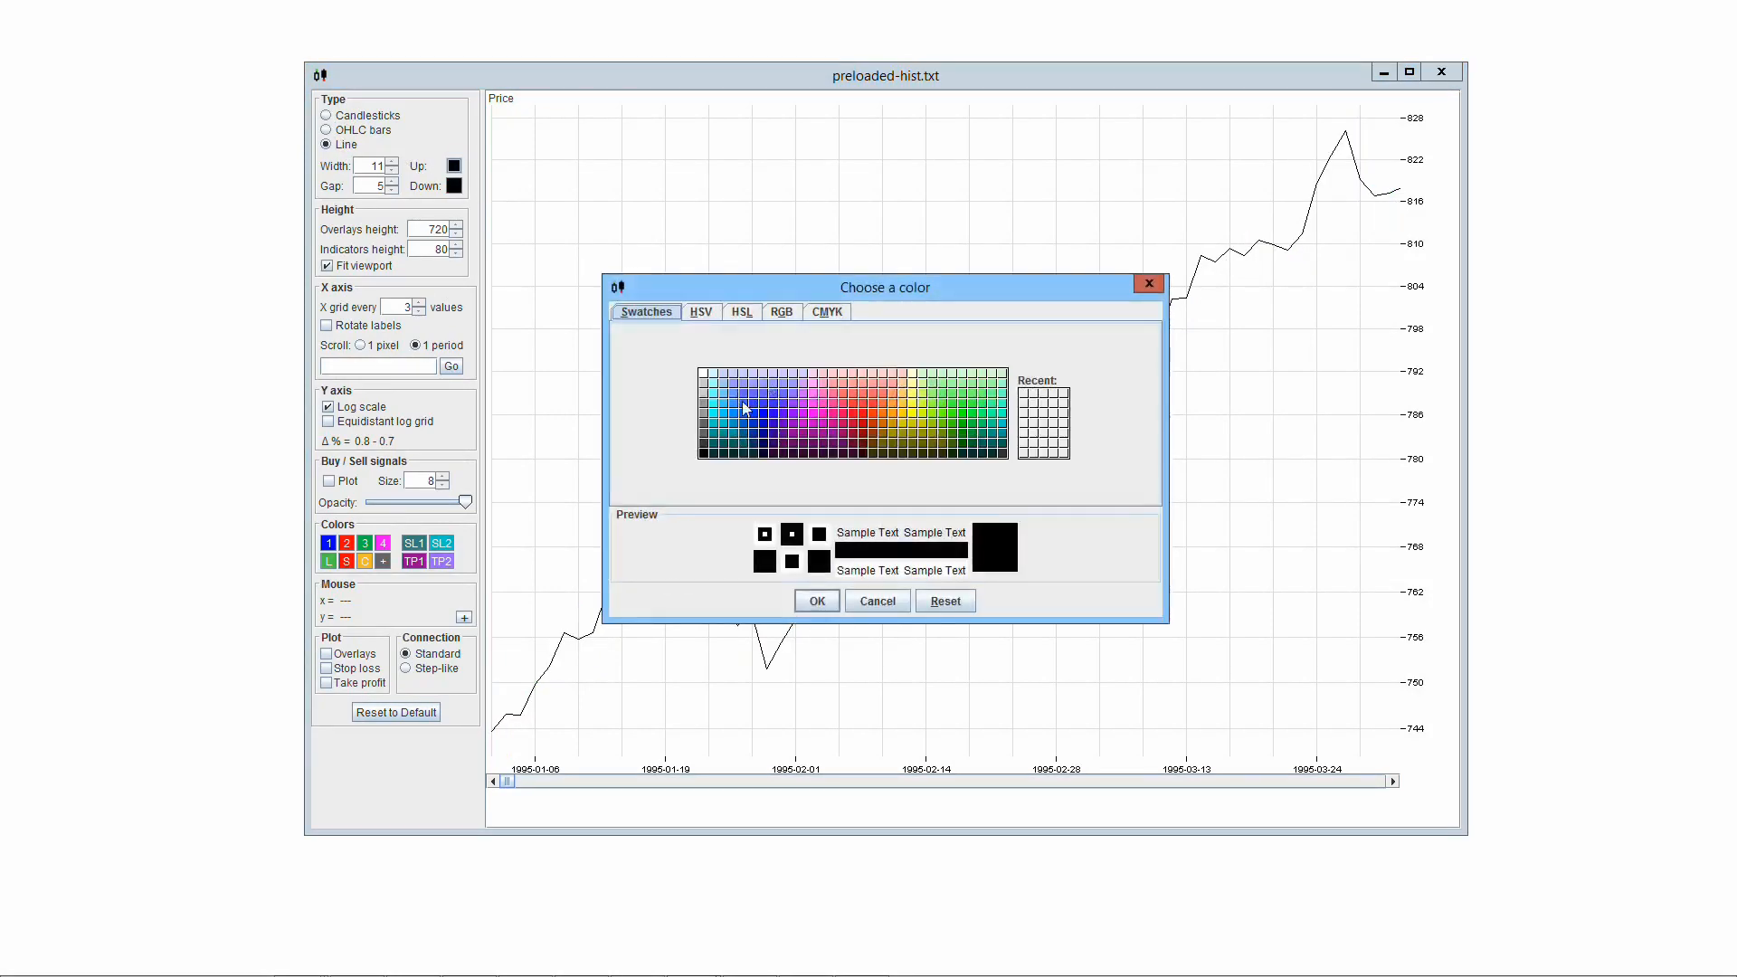
click(728, 446)
click(817, 601)
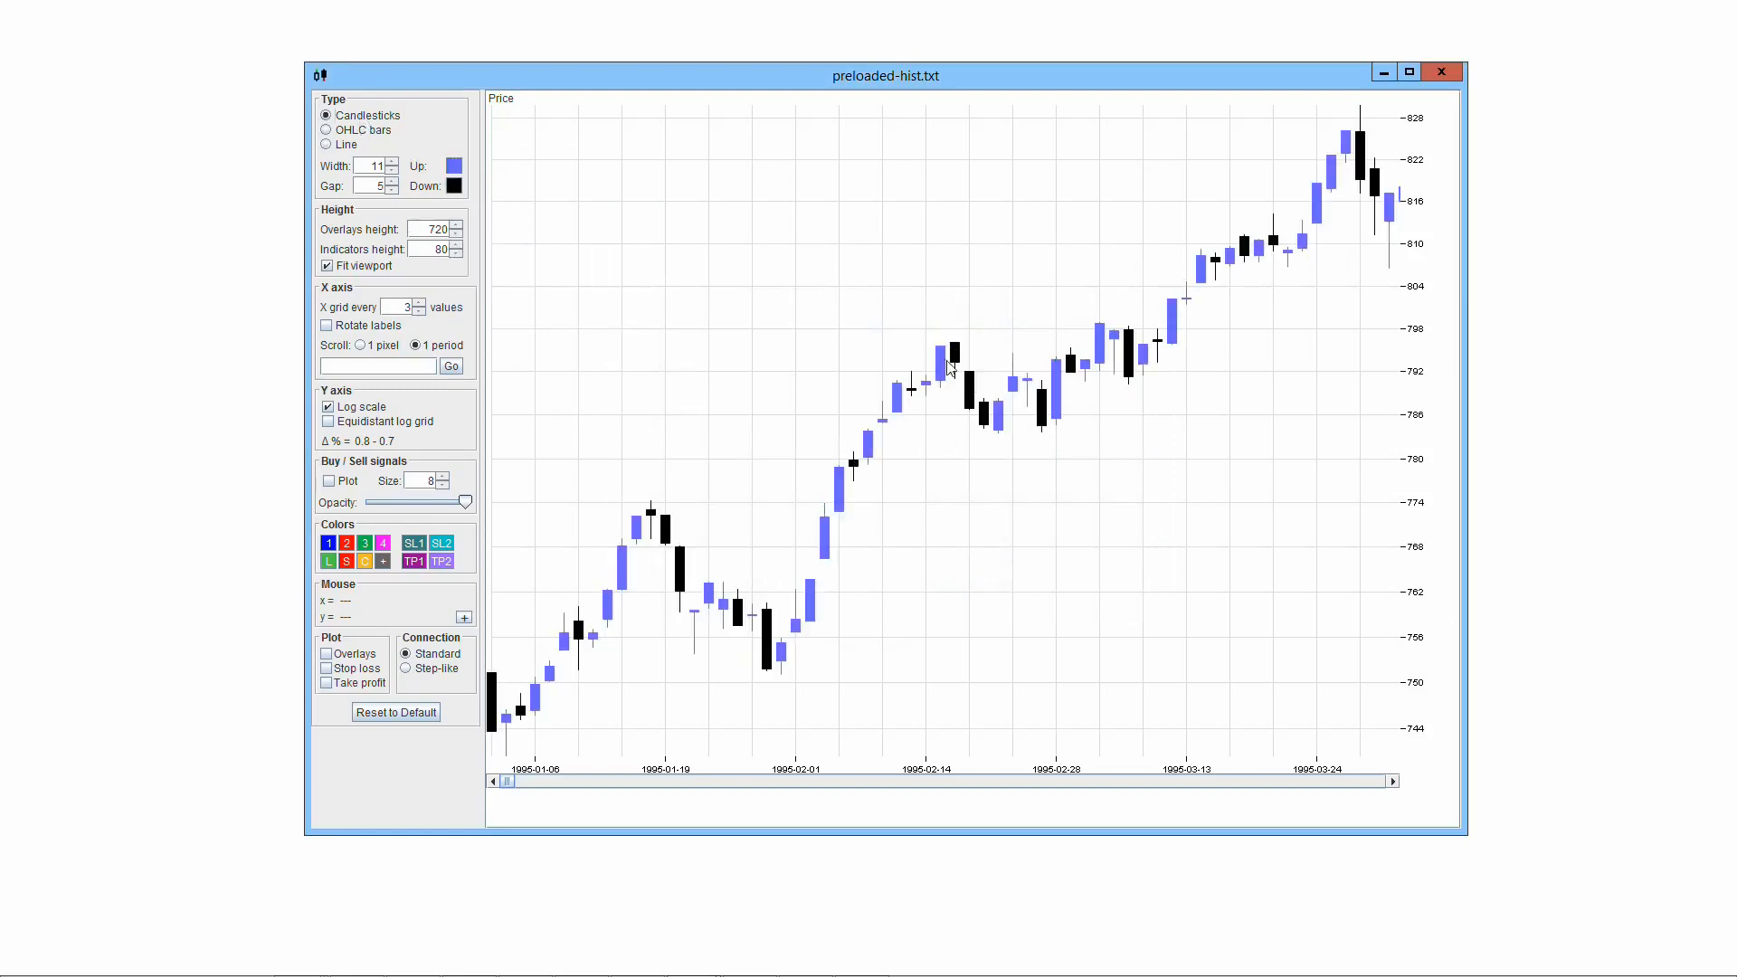
- Set the down color of the candlesticks to light green
click(455, 187)
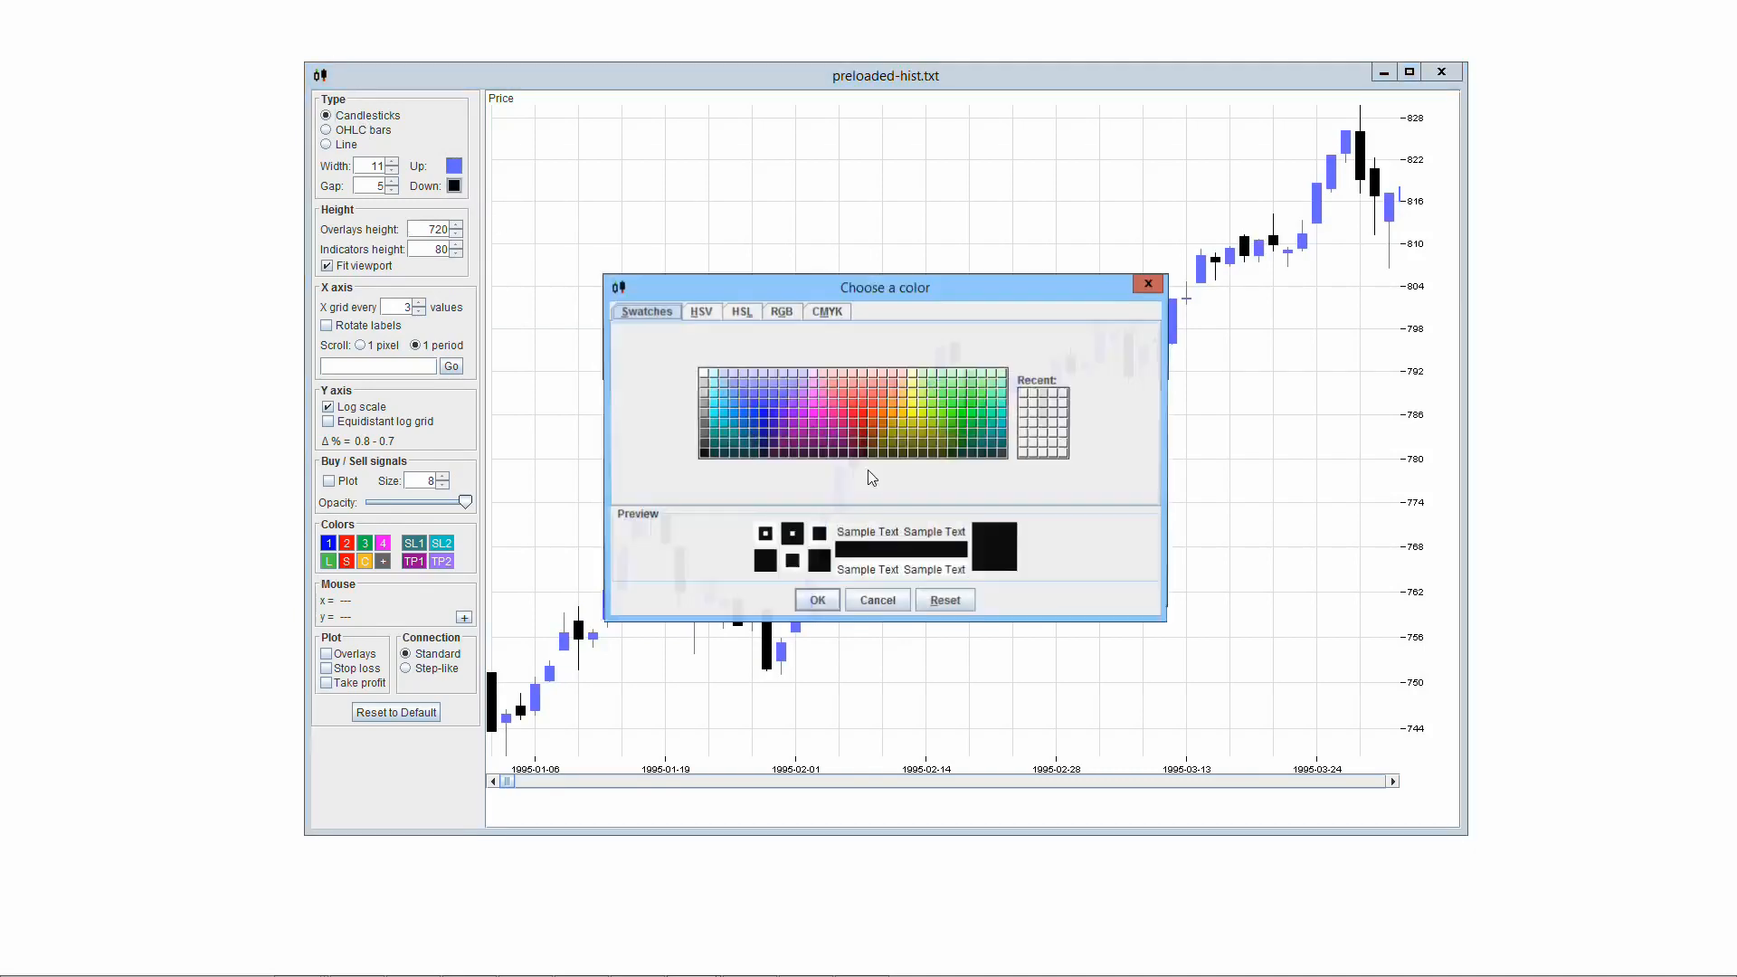
click(962, 383)
click(817, 602)
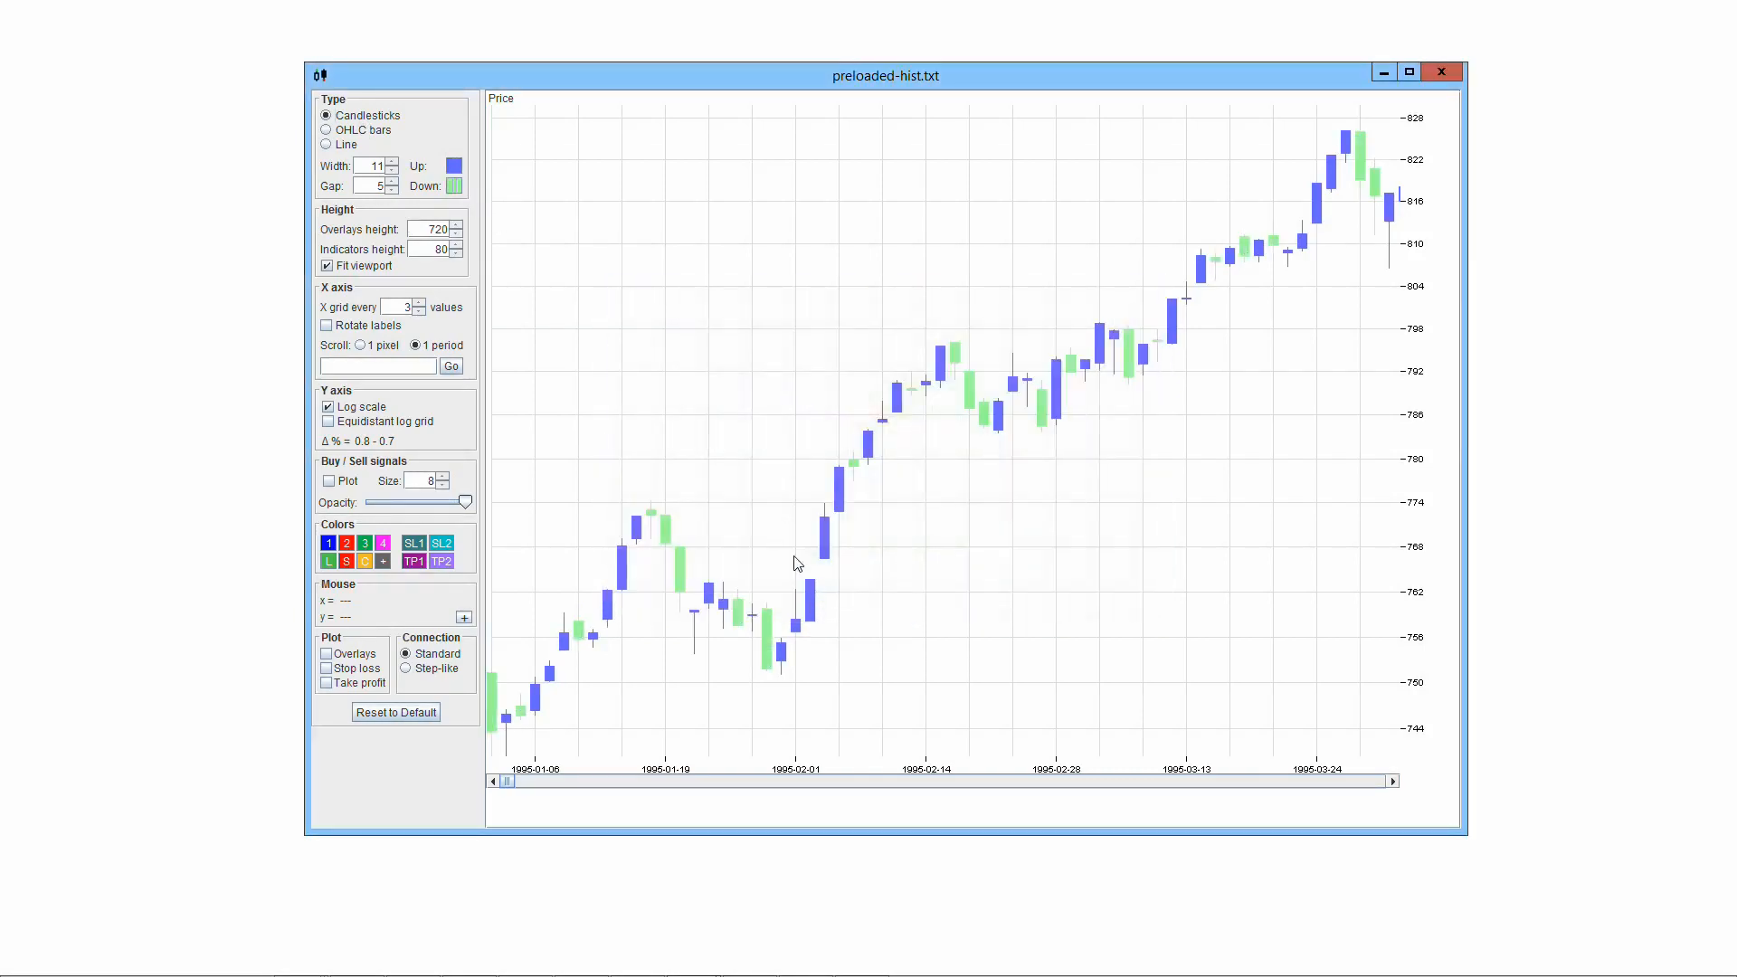
- Switch to OHLC bars and set their down color to purple
click(361, 131)
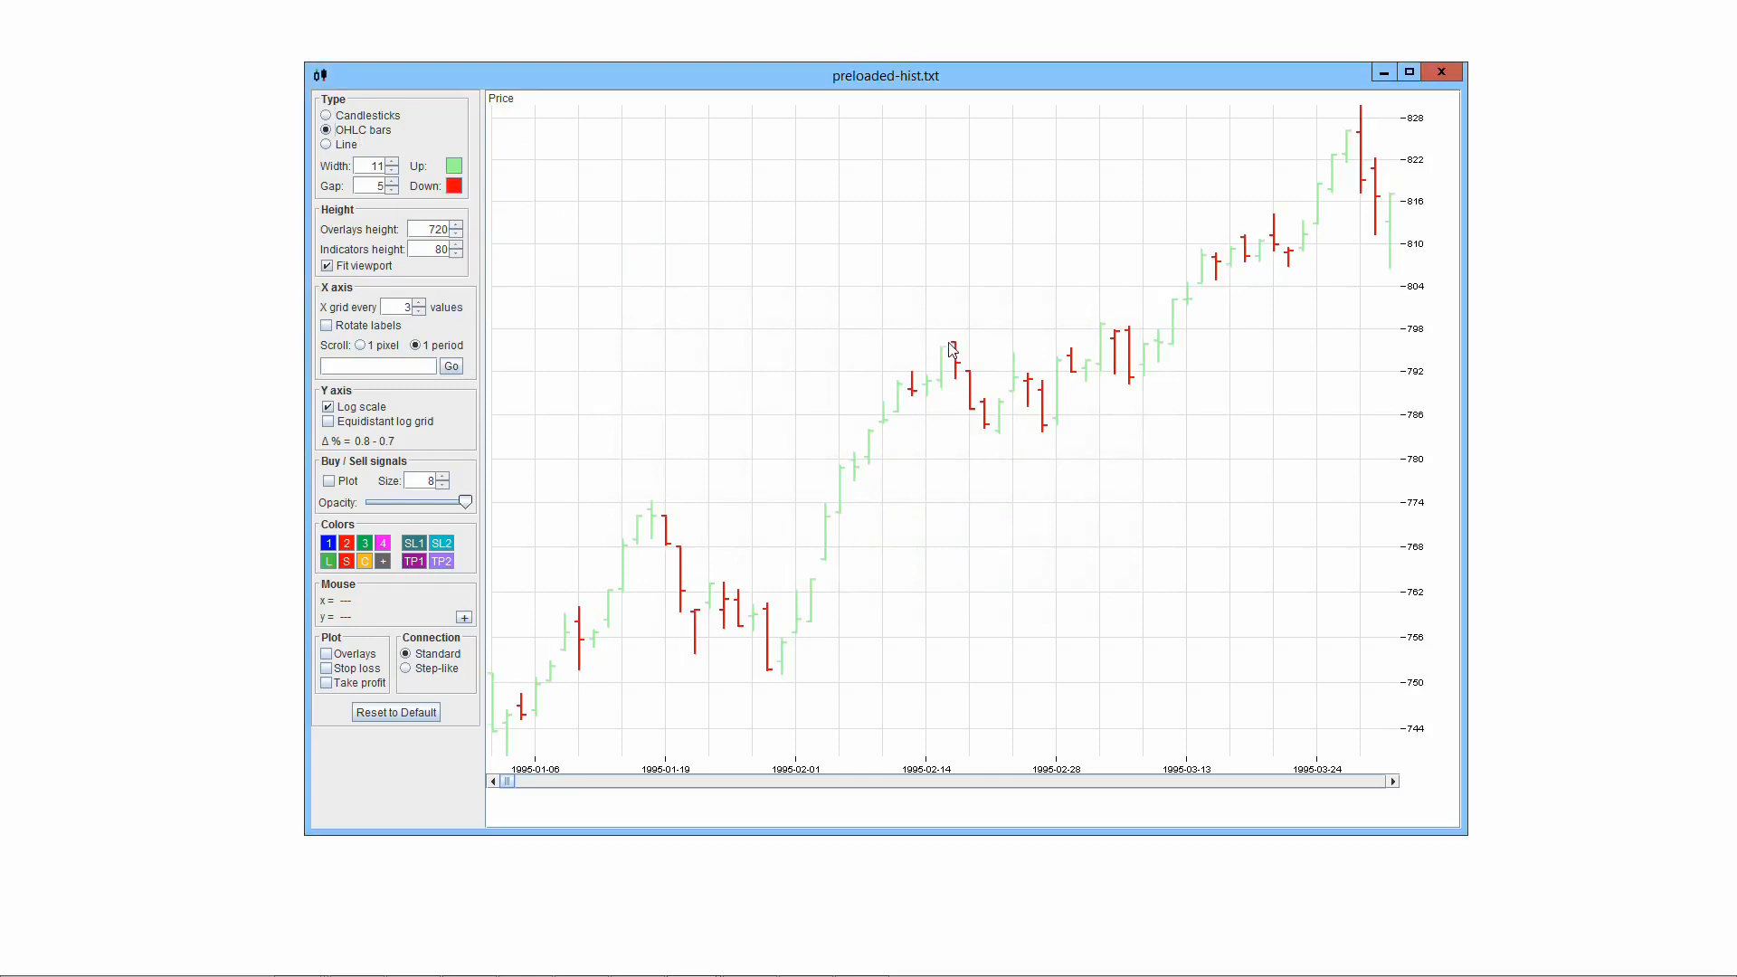
click(453, 185)
click(803, 432)
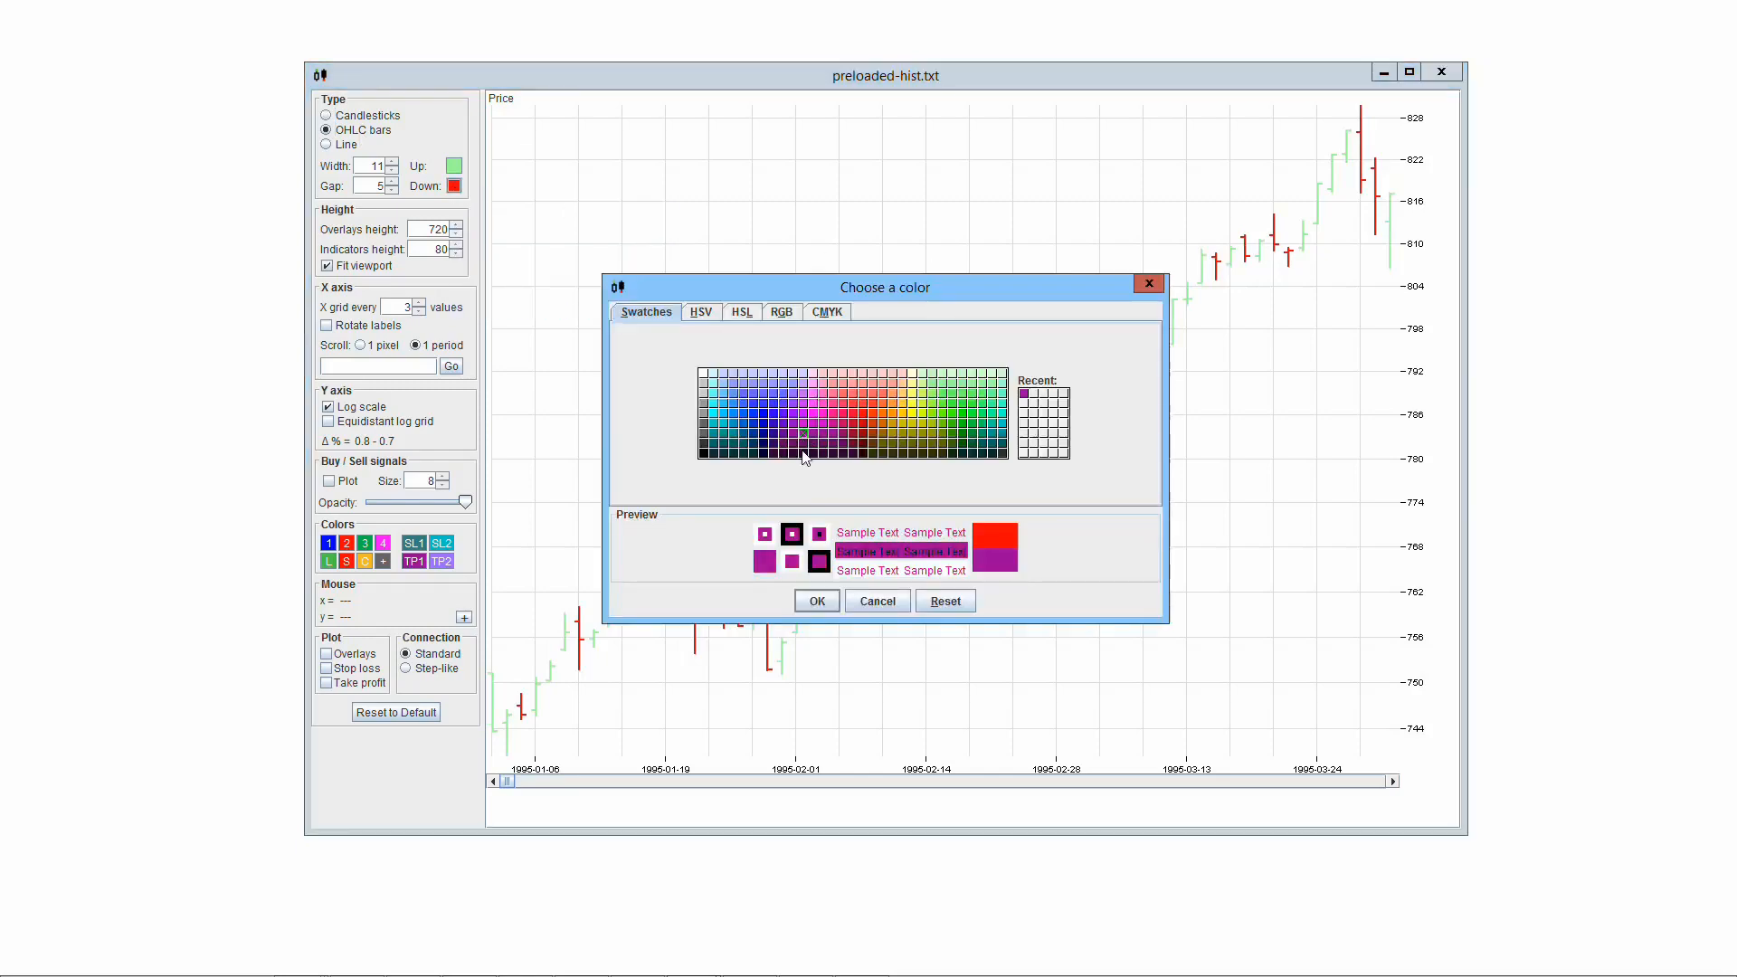
click(817, 600)
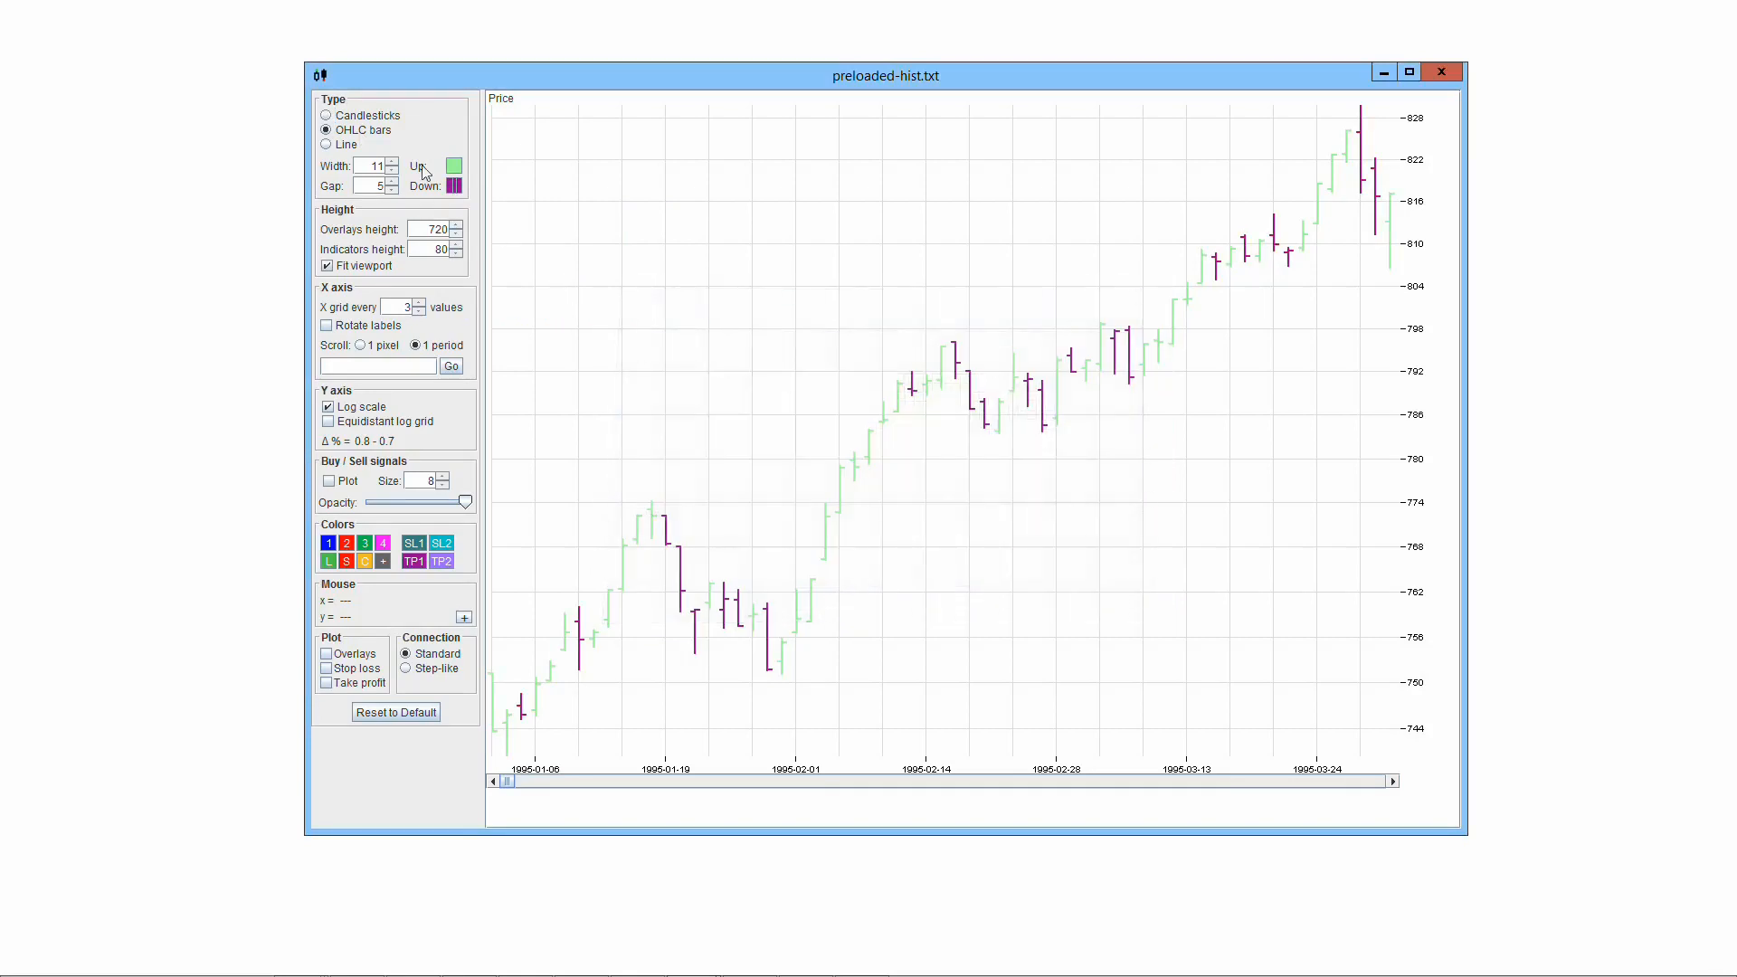
- Switch the chart type to Line and set its down color to dark olive
click(353, 145)
click(453, 185)
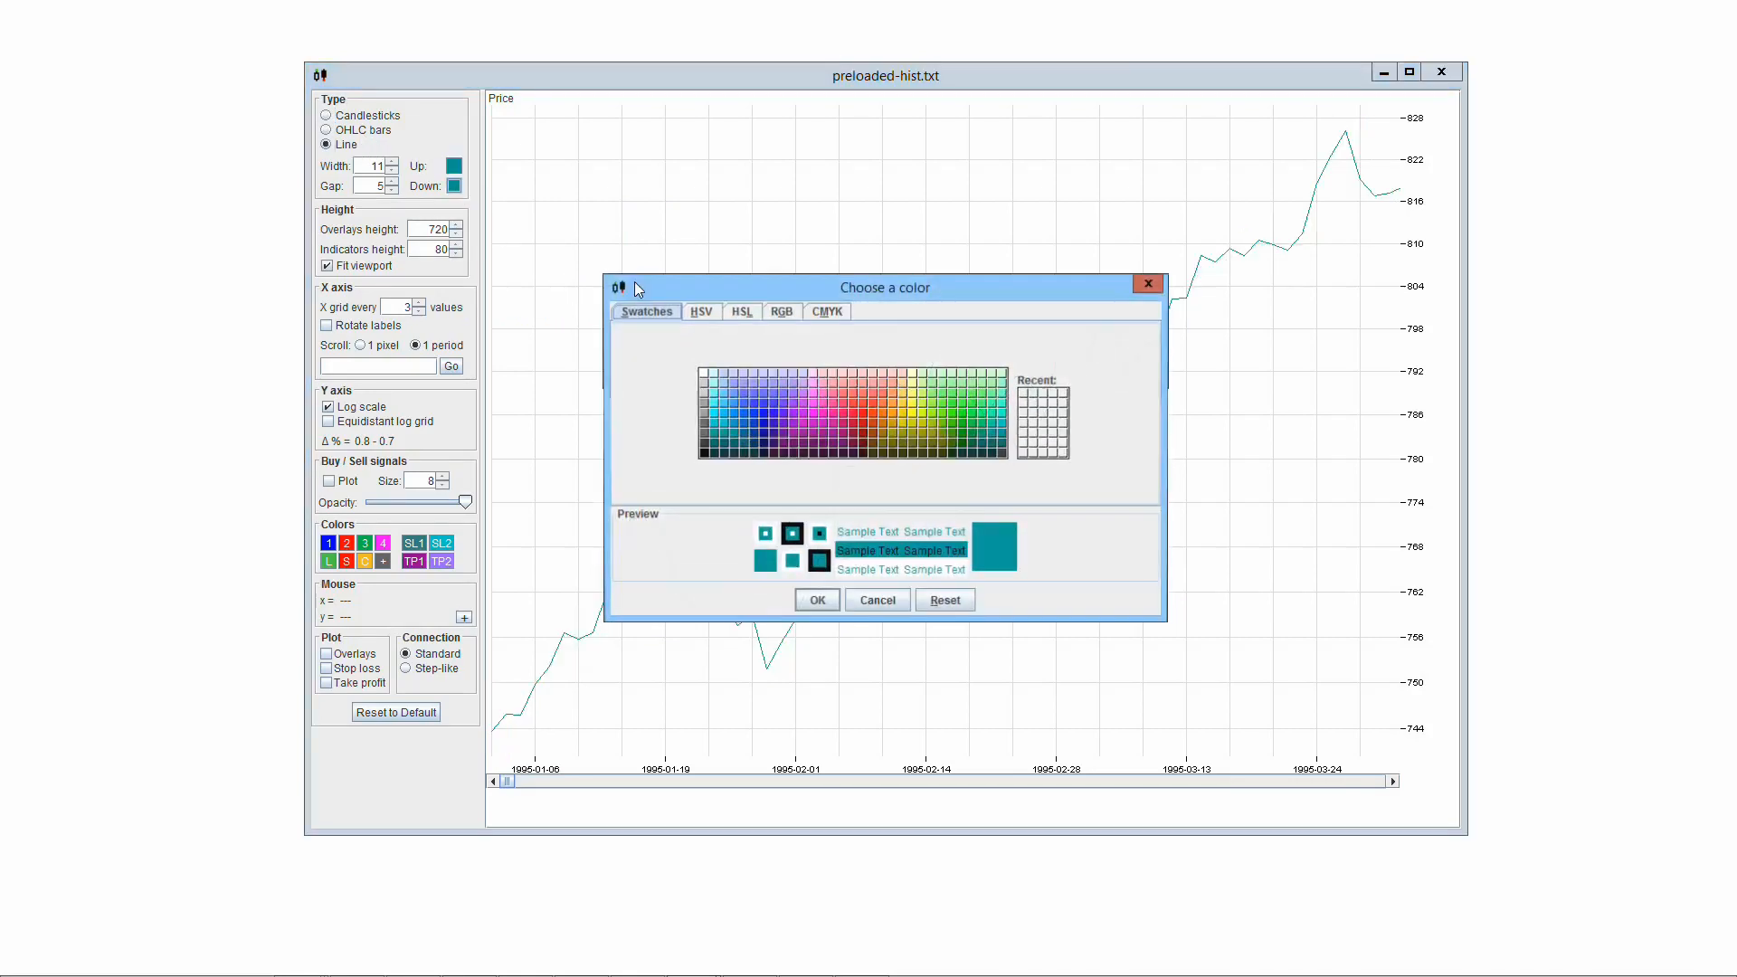
click(926, 451)
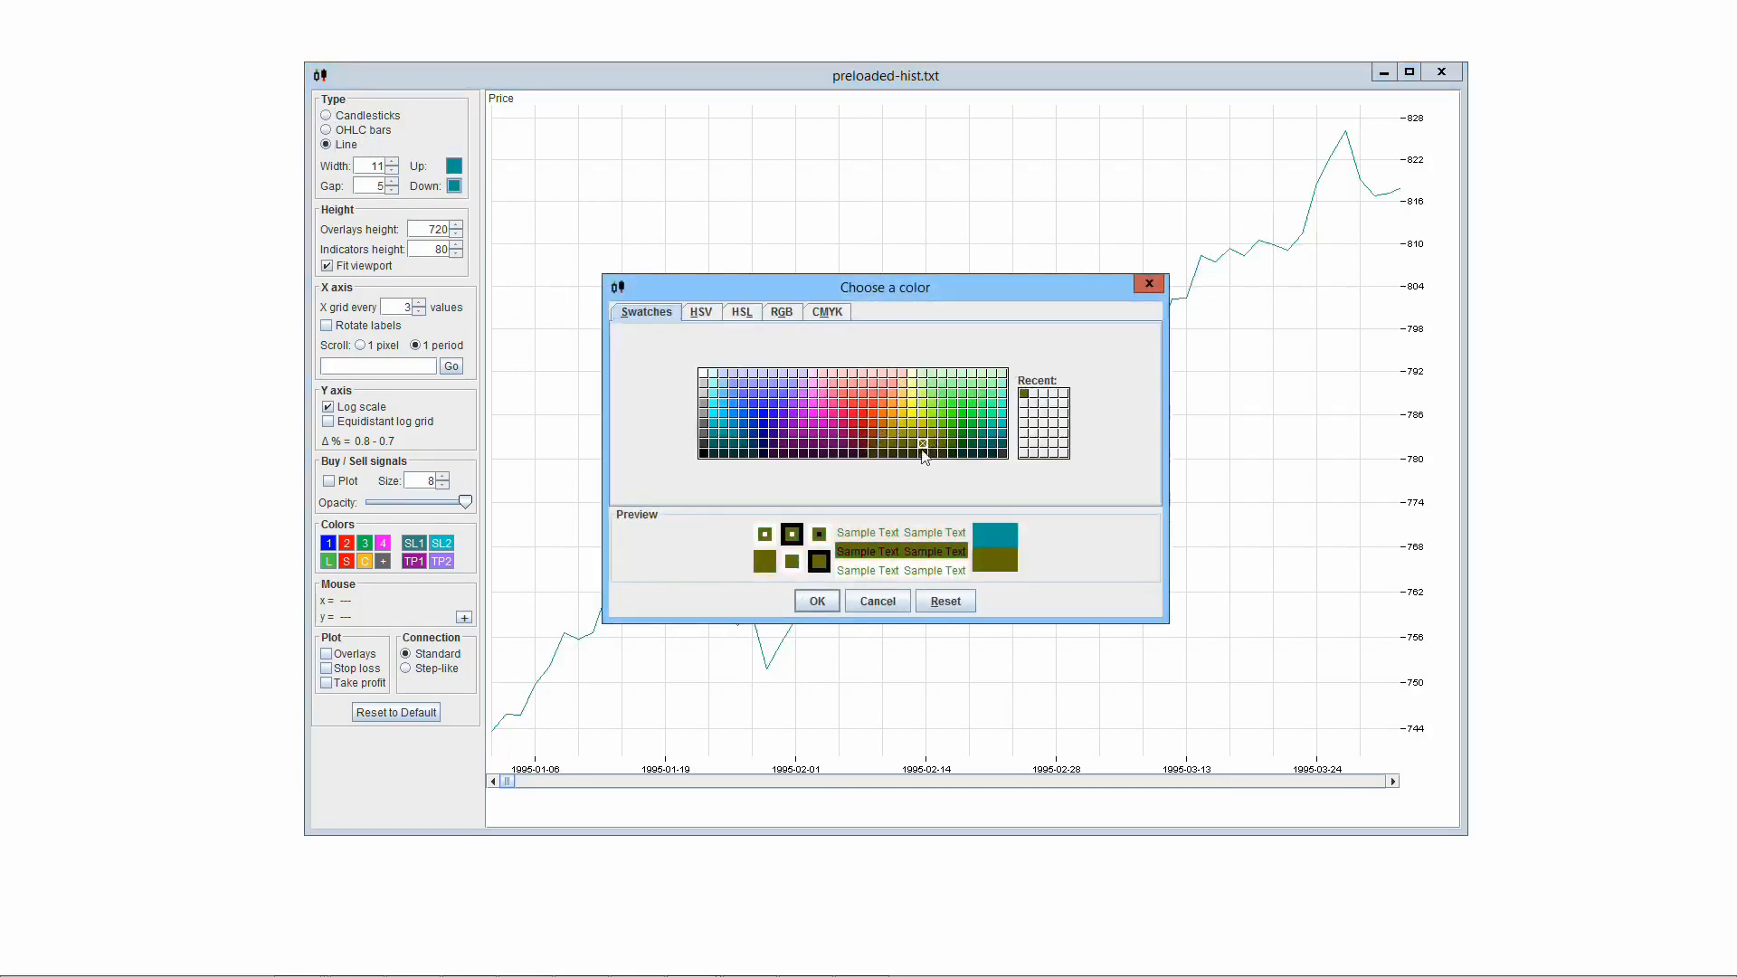
click(818, 599)
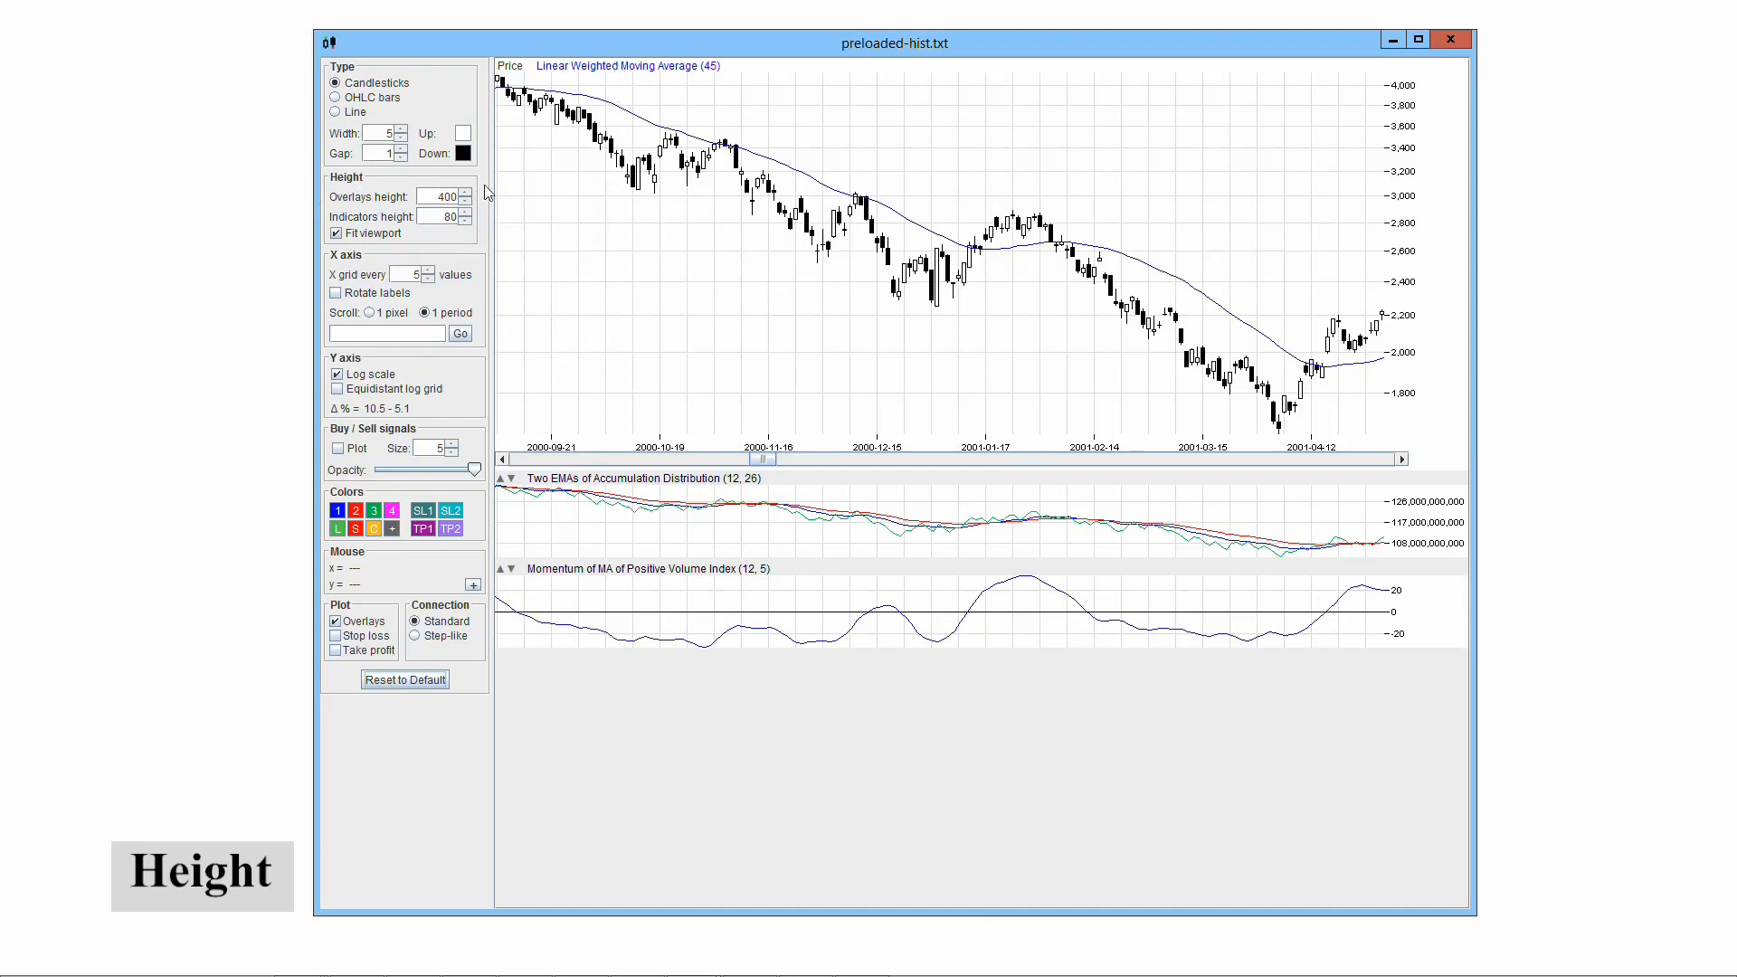
- Vary the overlays height and the indicators height, returning them to 400 and 80
drag(466, 194, 464, 202)
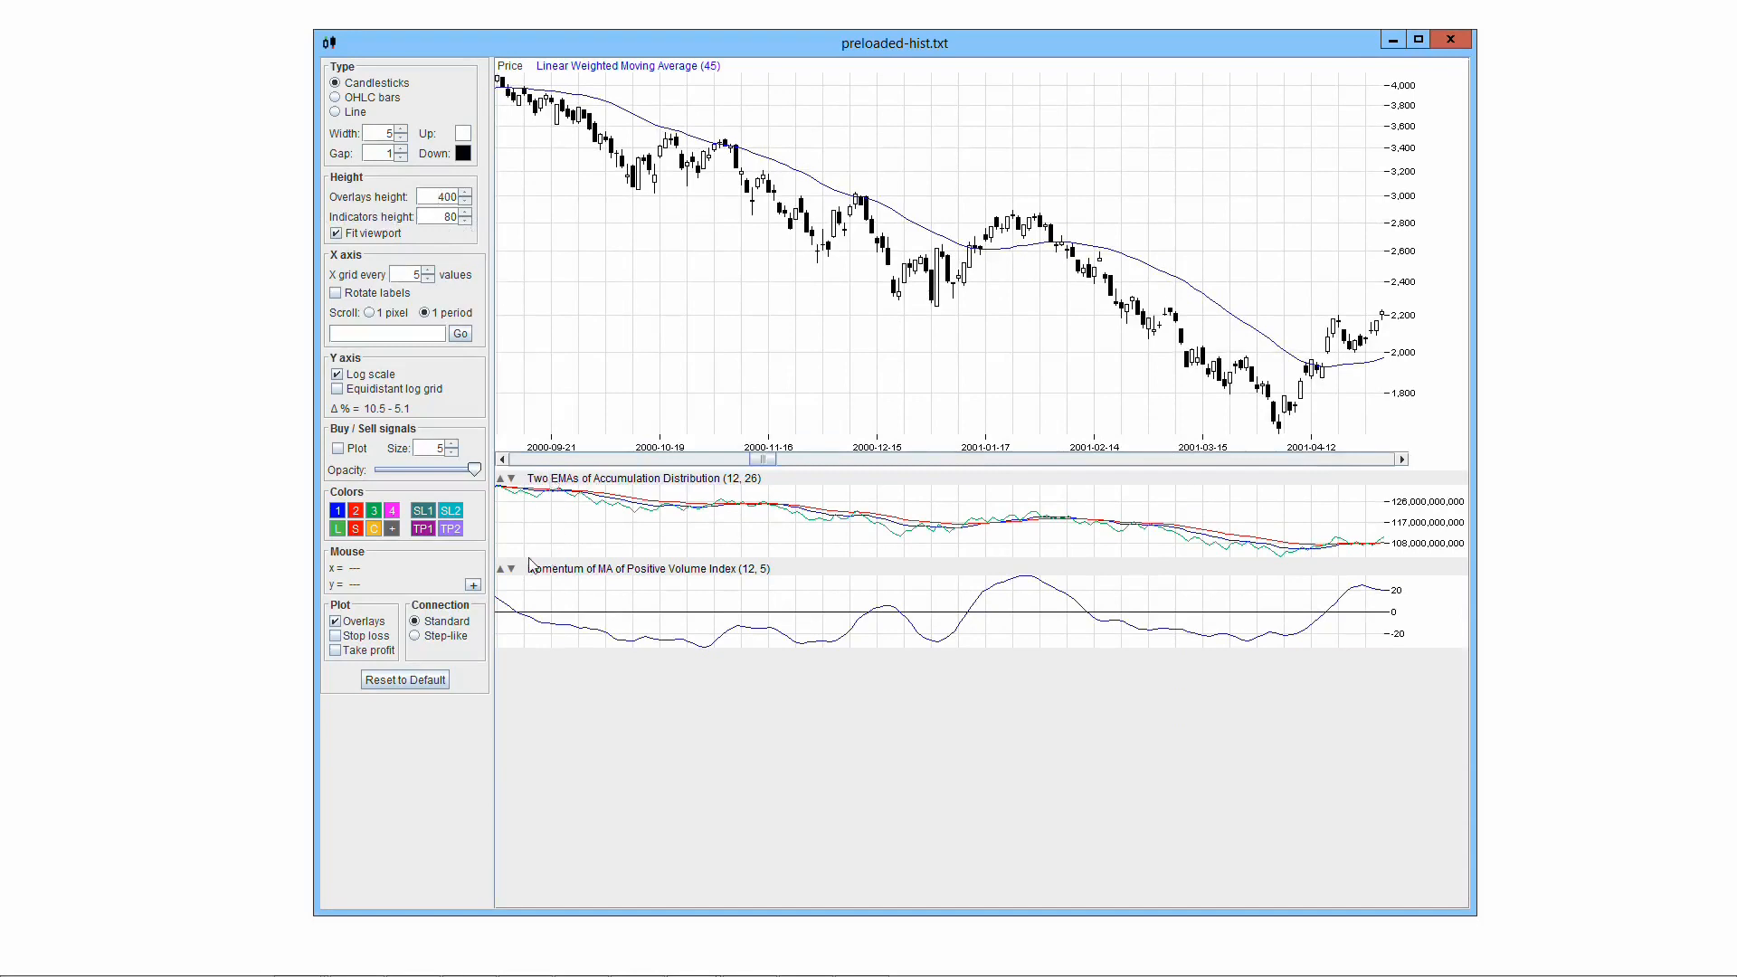
drag(465, 213, 467, 223)
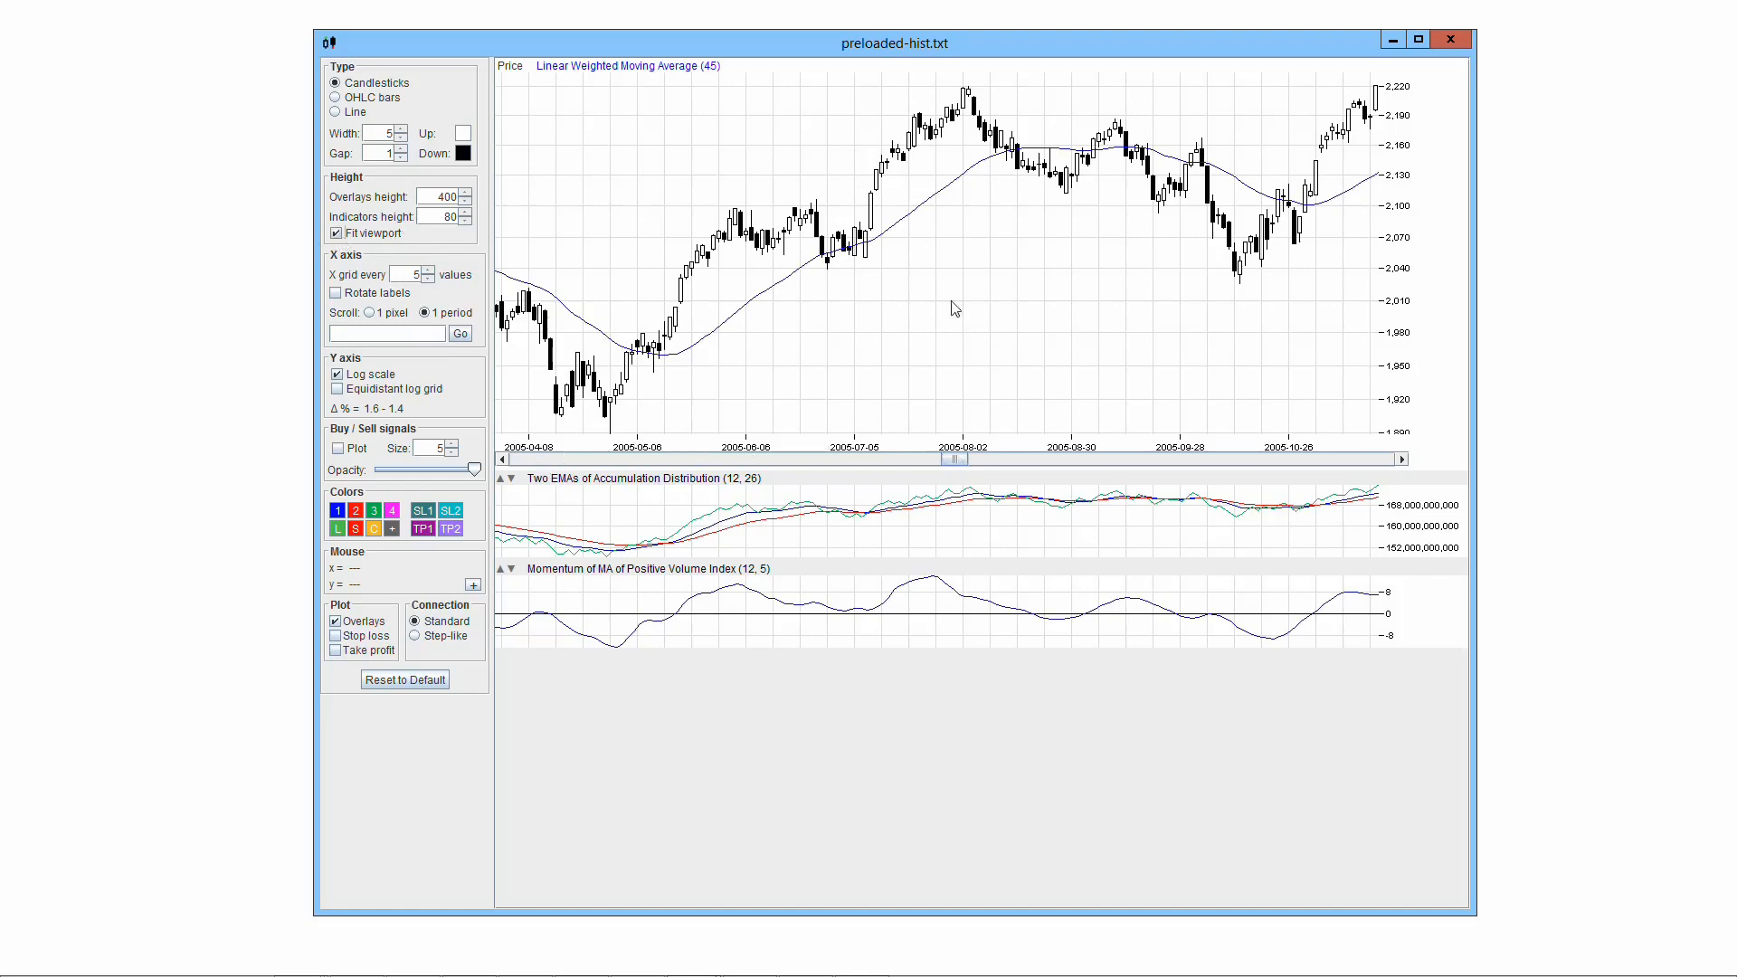
- Turn off Fit viewport and browse the price history to compare the chart's vertical scaling
drag(960, 460, 1136, 460)
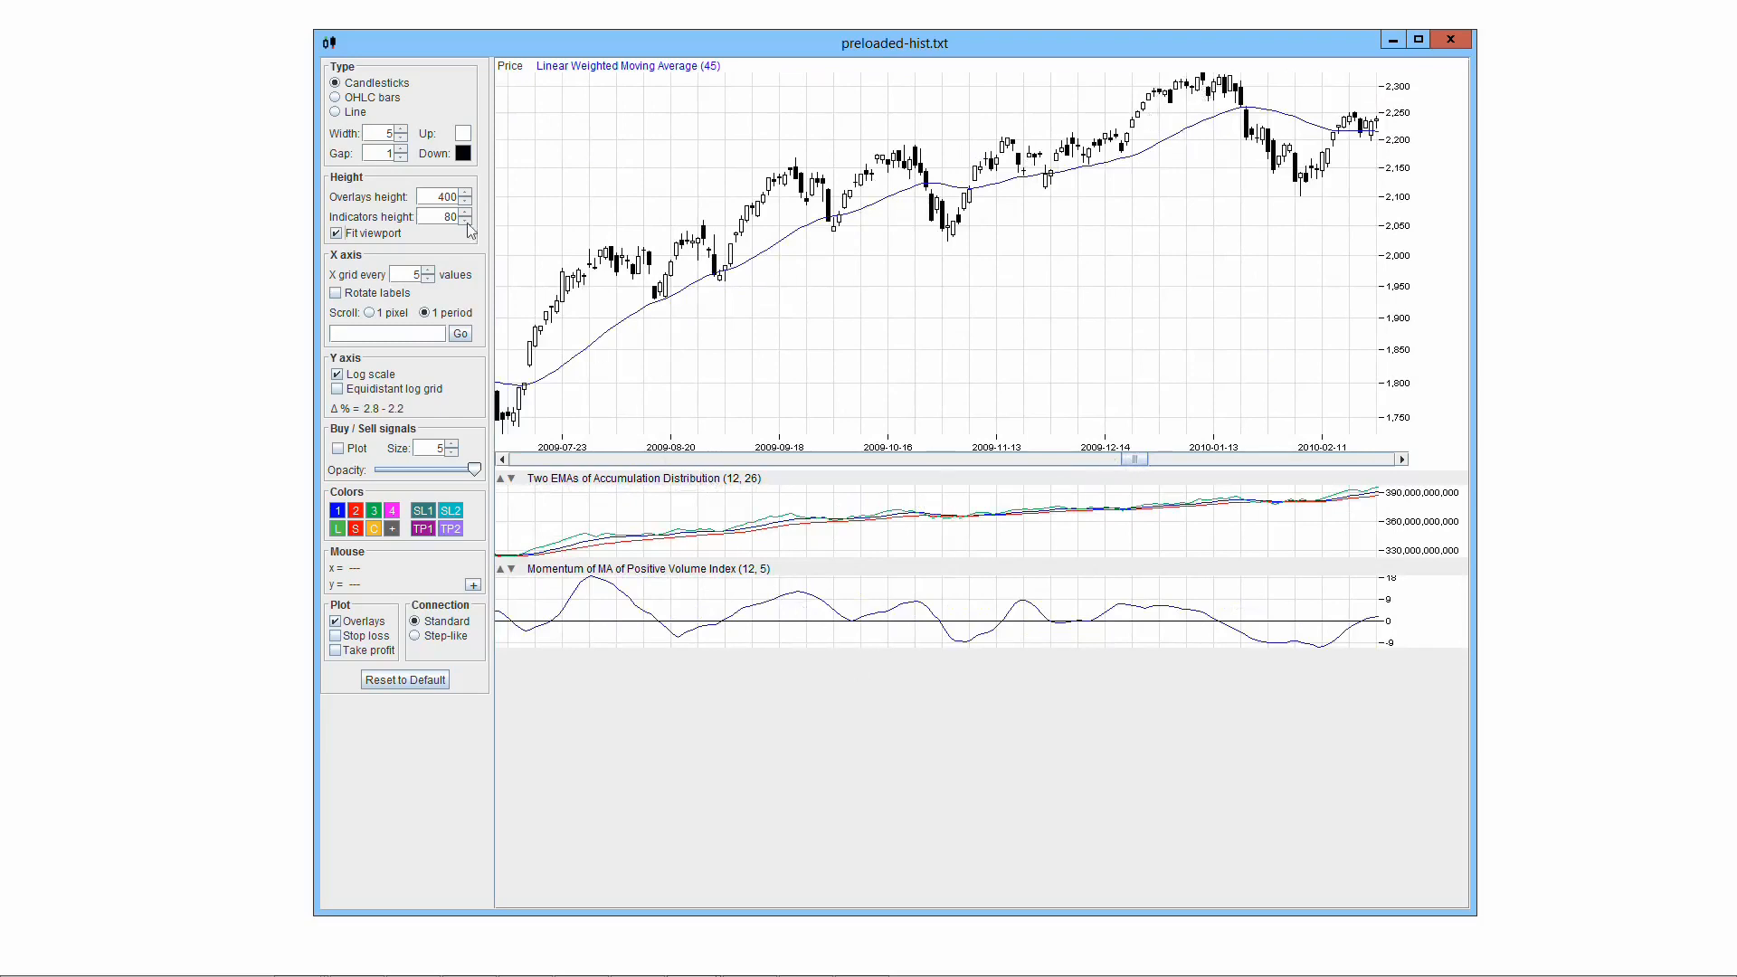
click(336, 233)
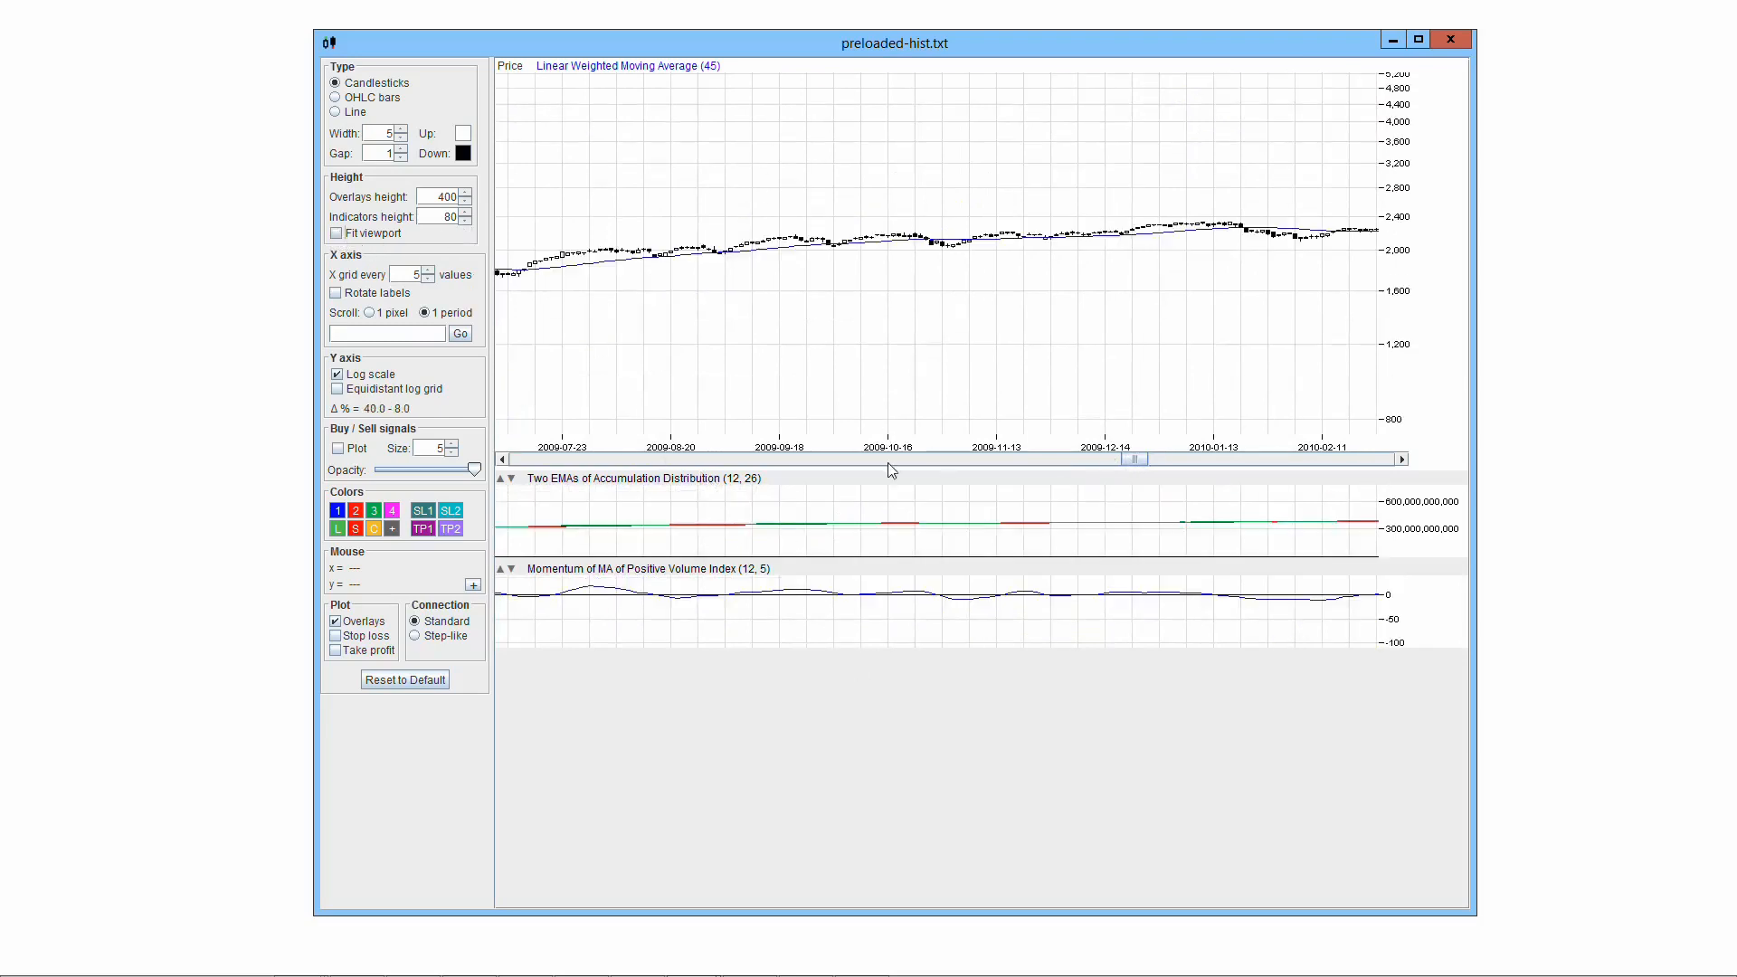
drag(1142, 462, 1196, 459)
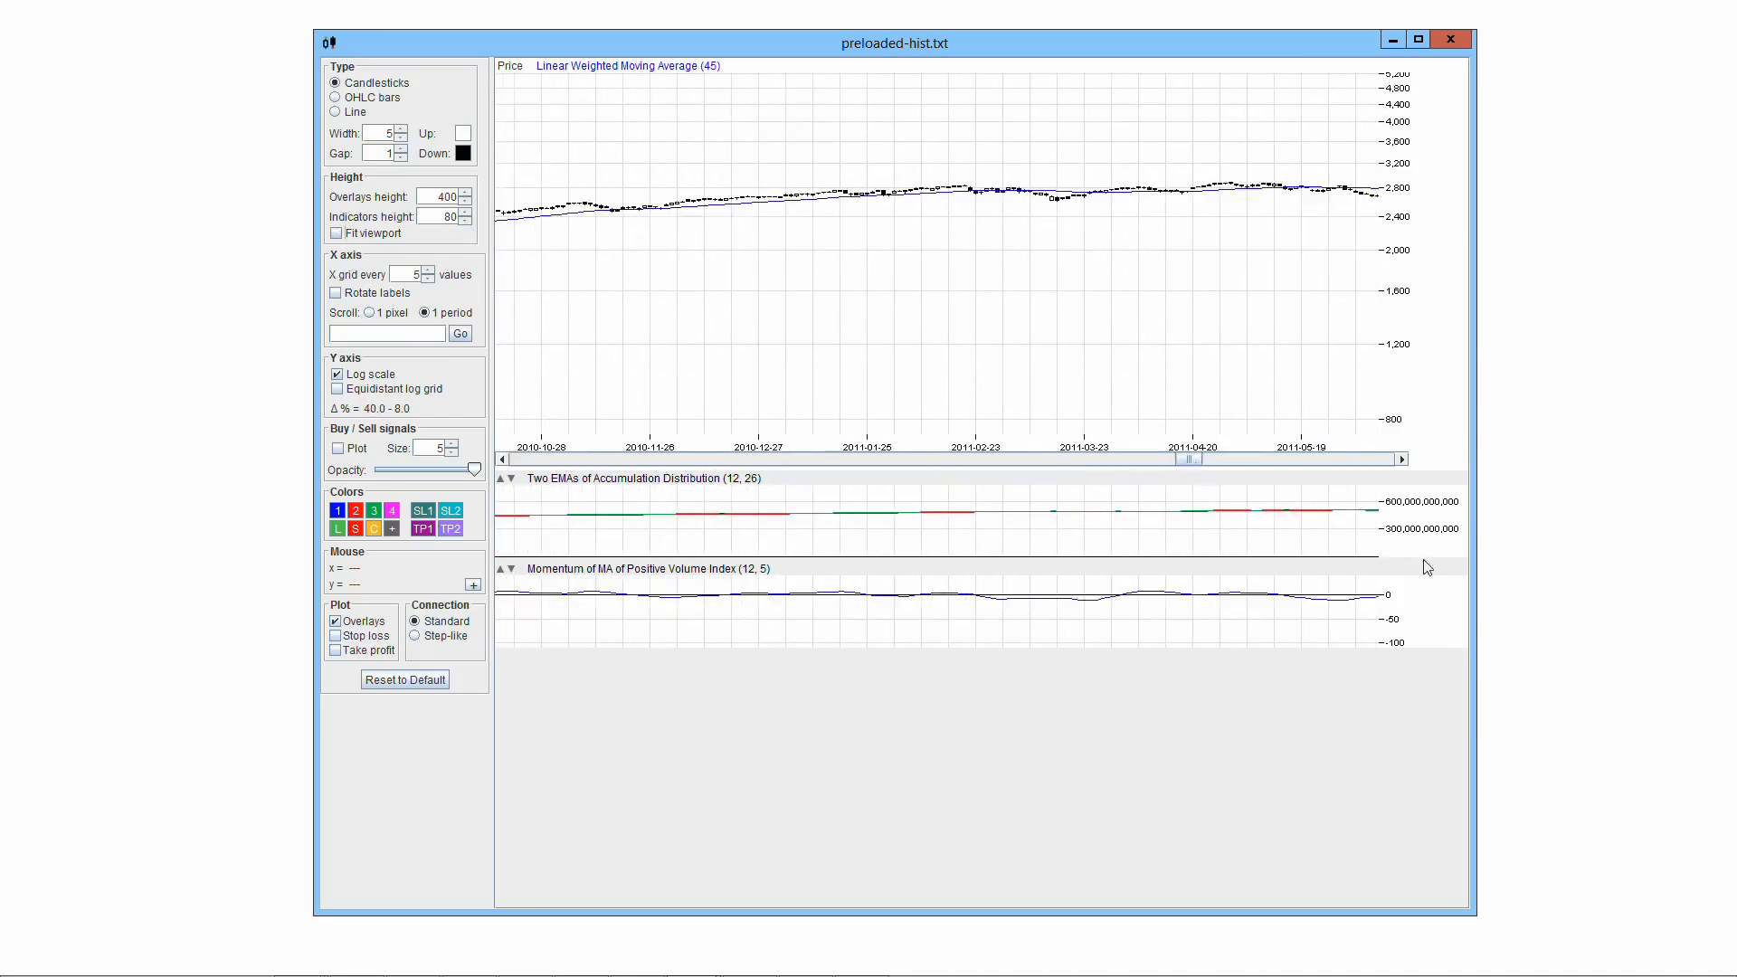
drag(1196, 465, 603, 475)
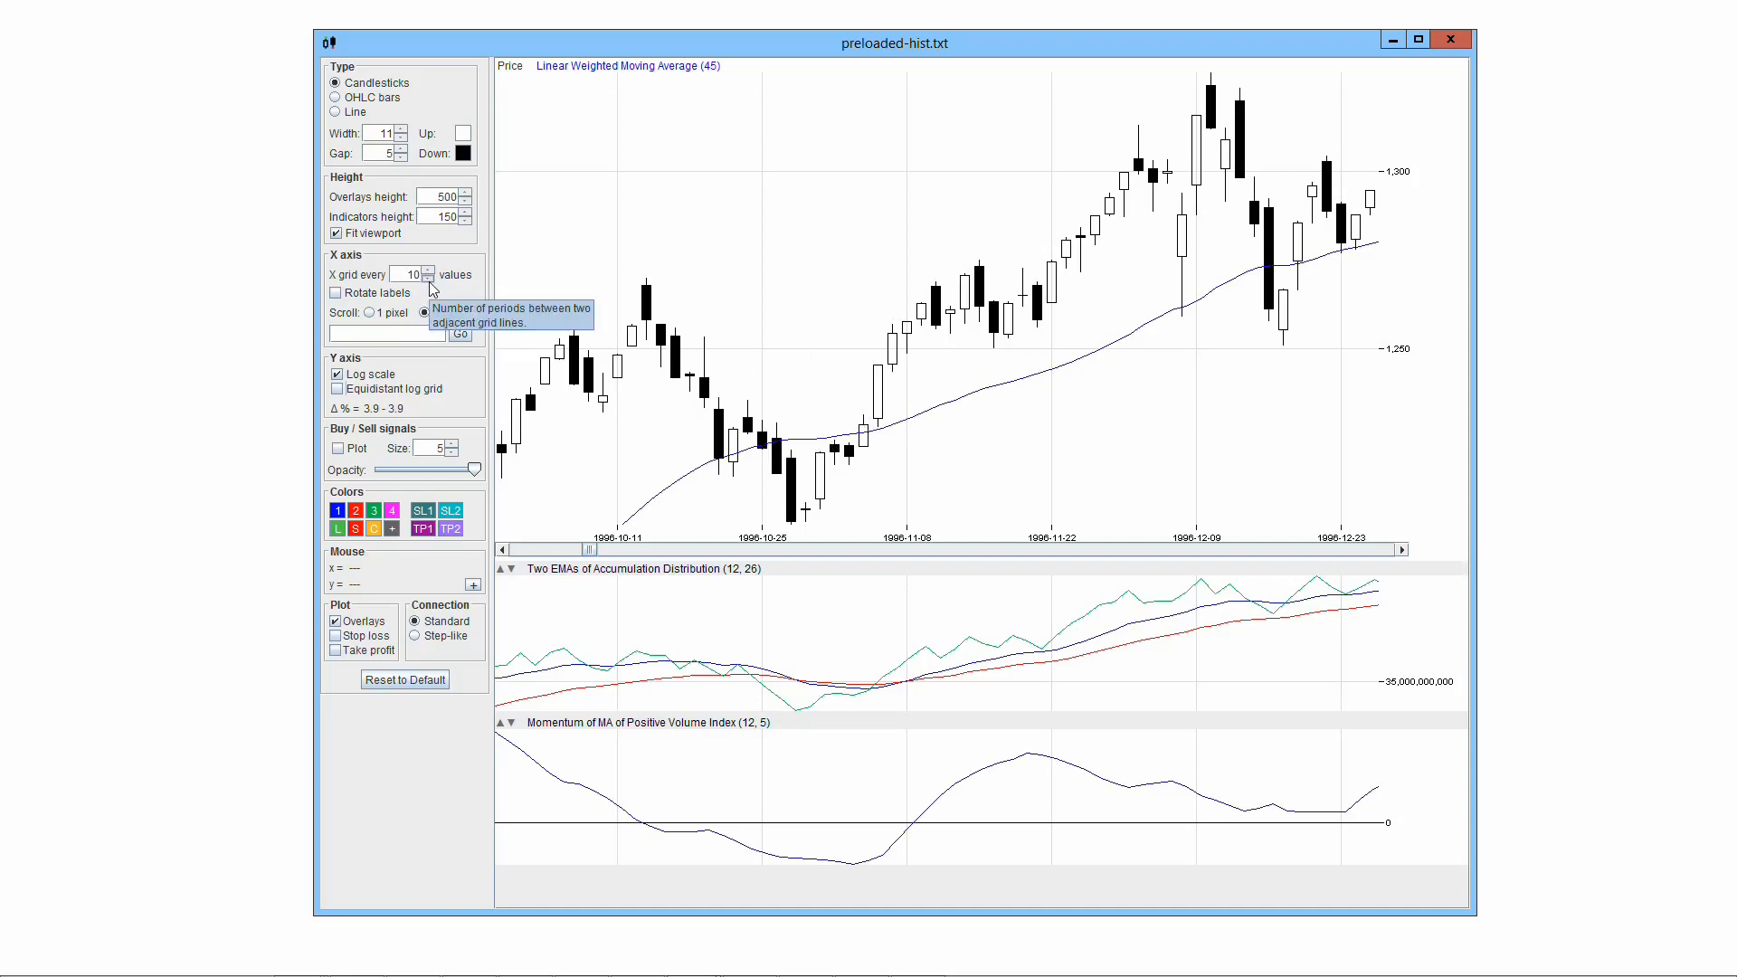
- Reduce the X grid spacing to every 1 value, and settle it at every 3 values
click(428, 279)
click(428, 278)
click(428, 278)
click(427, 278)
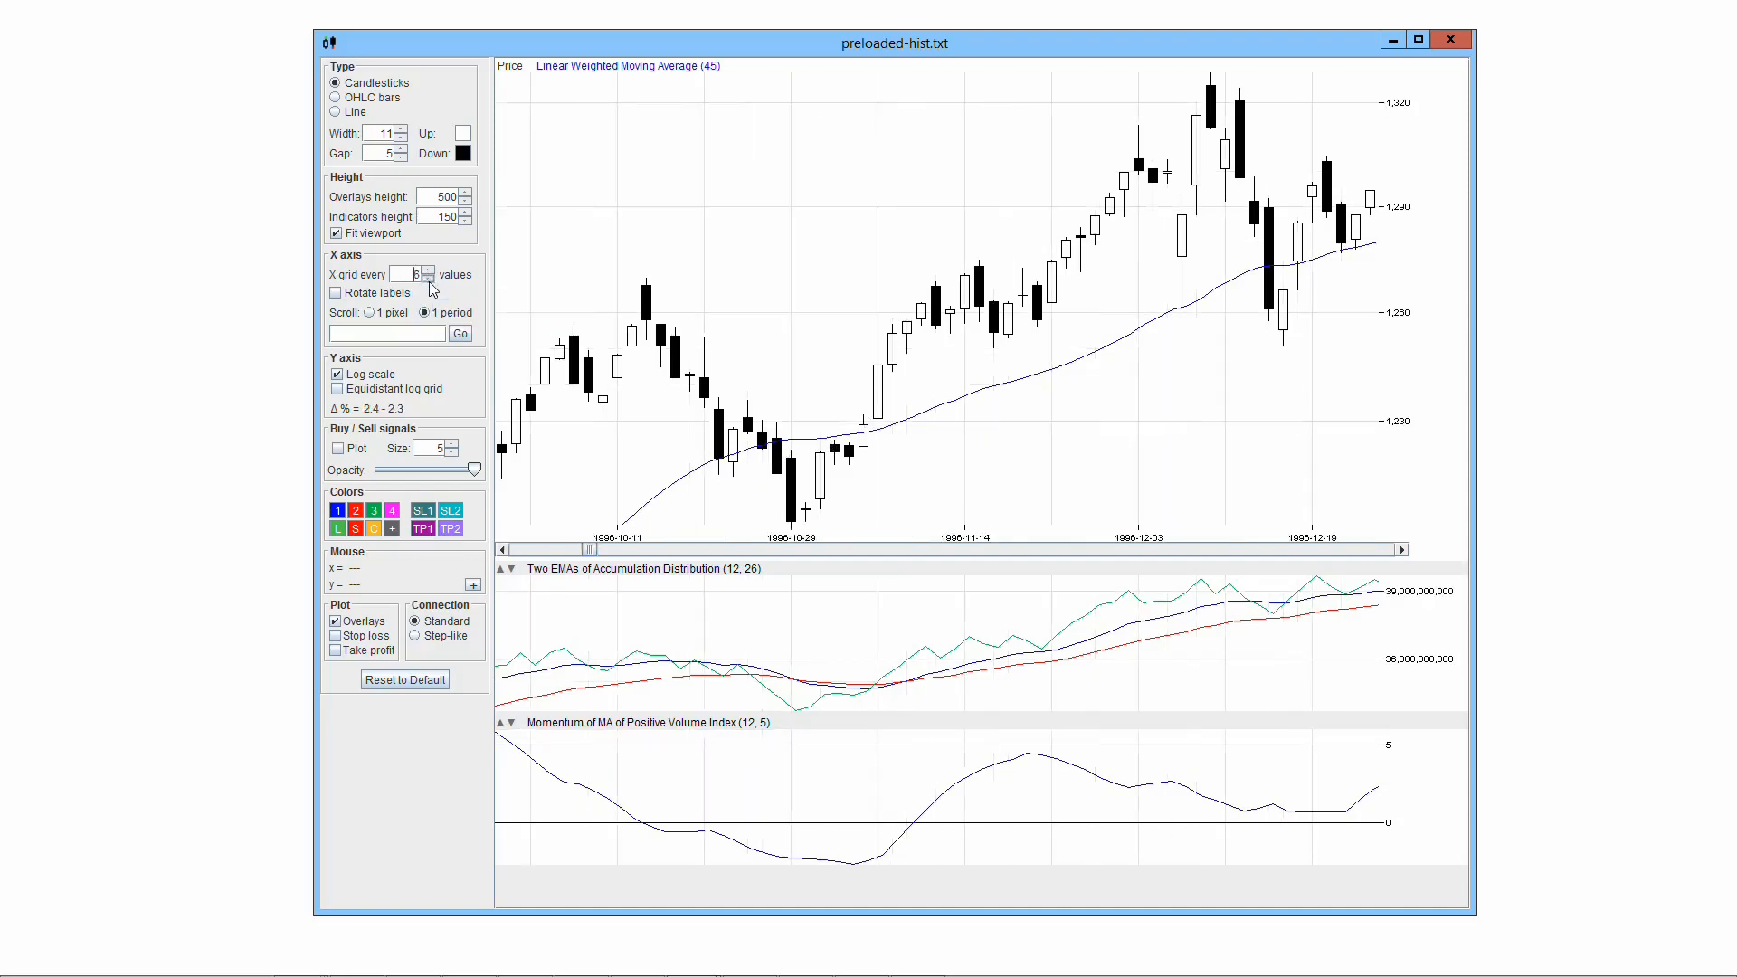
click(428, 279)
click(429, 279)
click(429, 278)
click(429, 279)
click(429, 279)
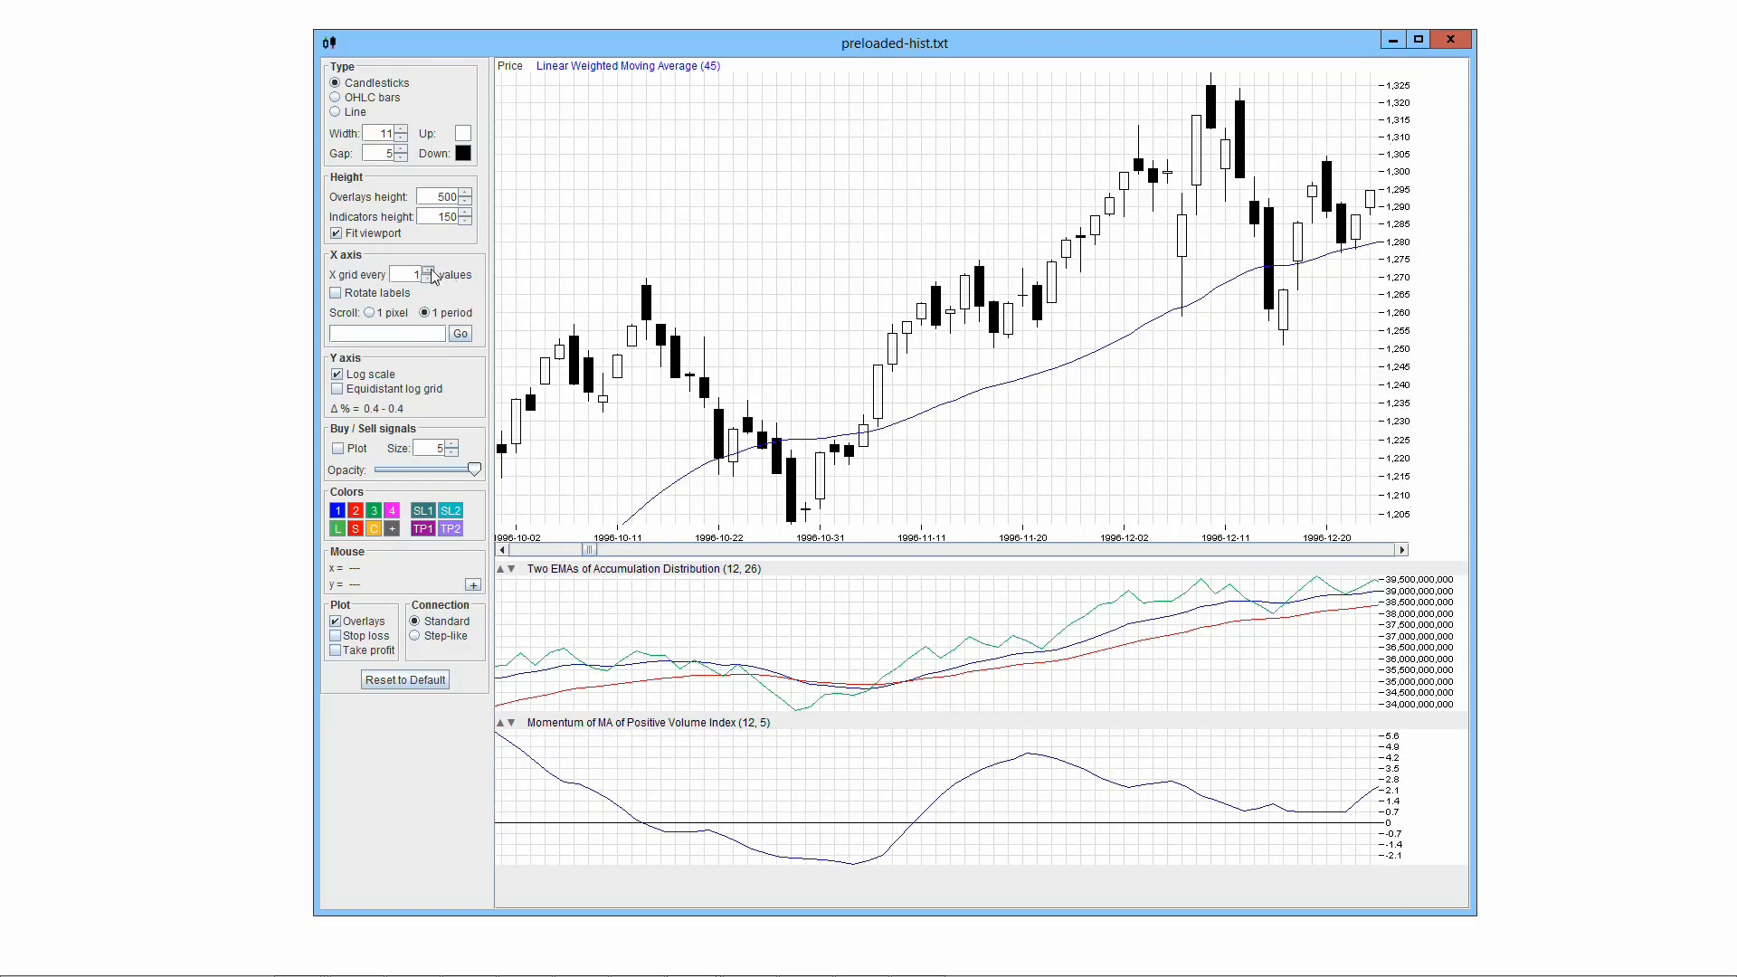
click(429, 270)
click(429, 270)
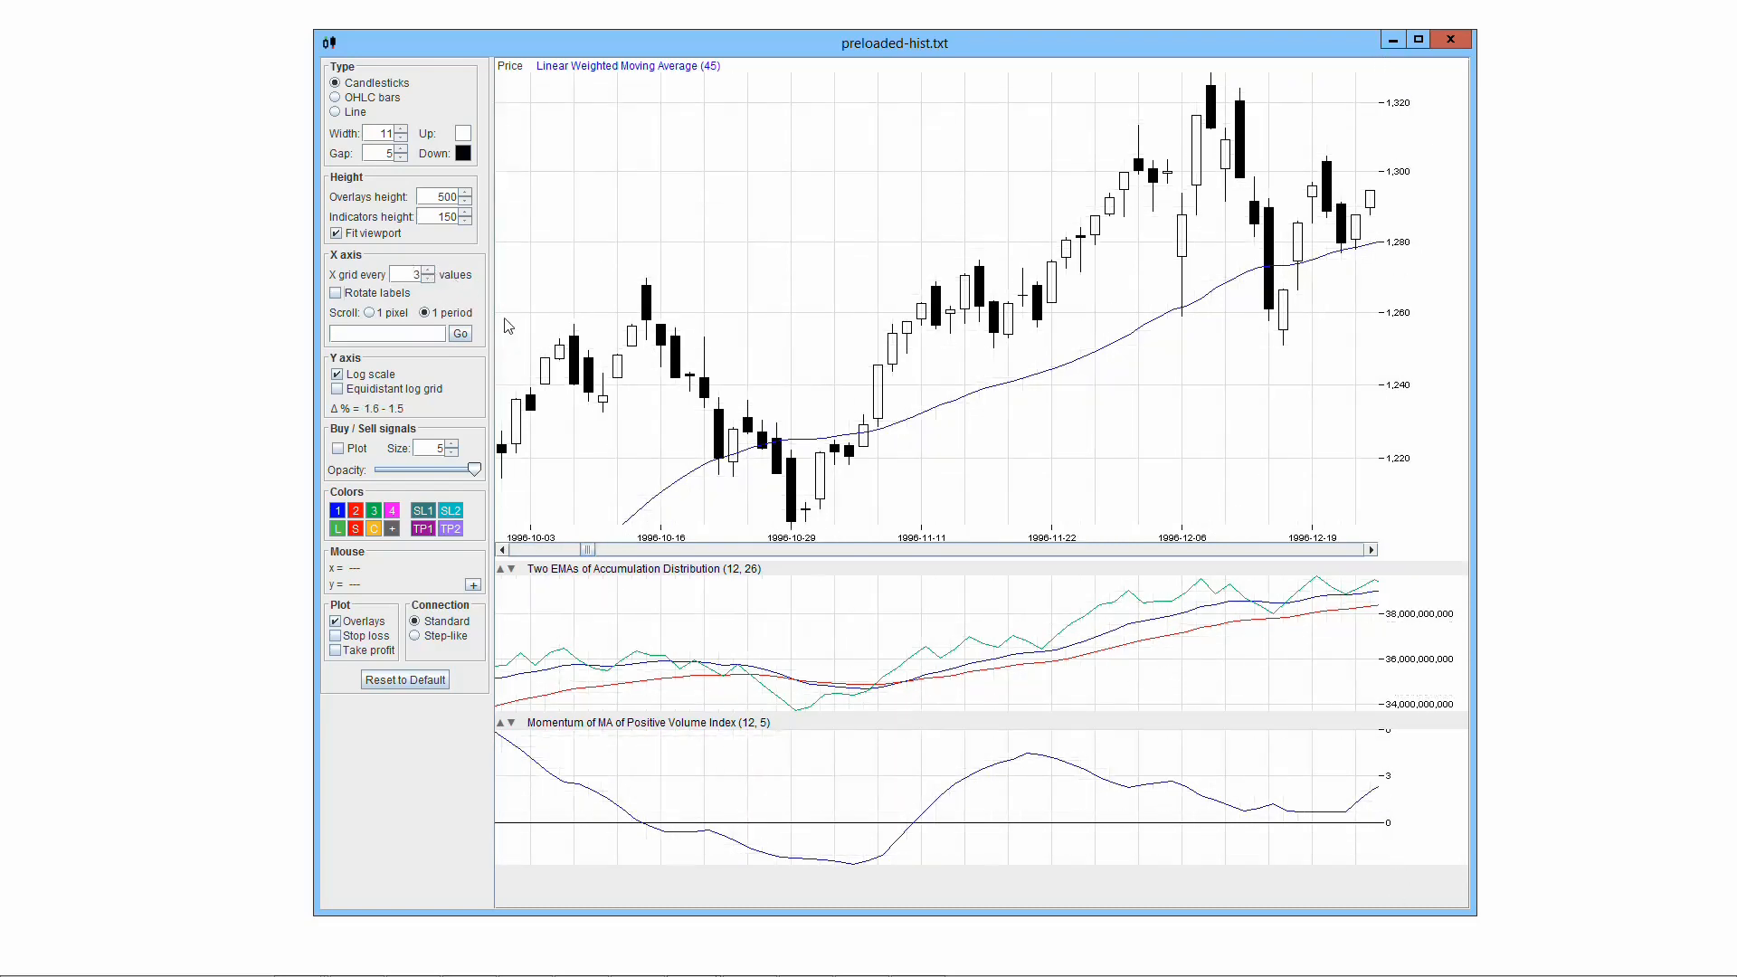
- Toggle Rotate labels on and off to compare the X axis date labels, leaving them unrotated
click(336, 294)
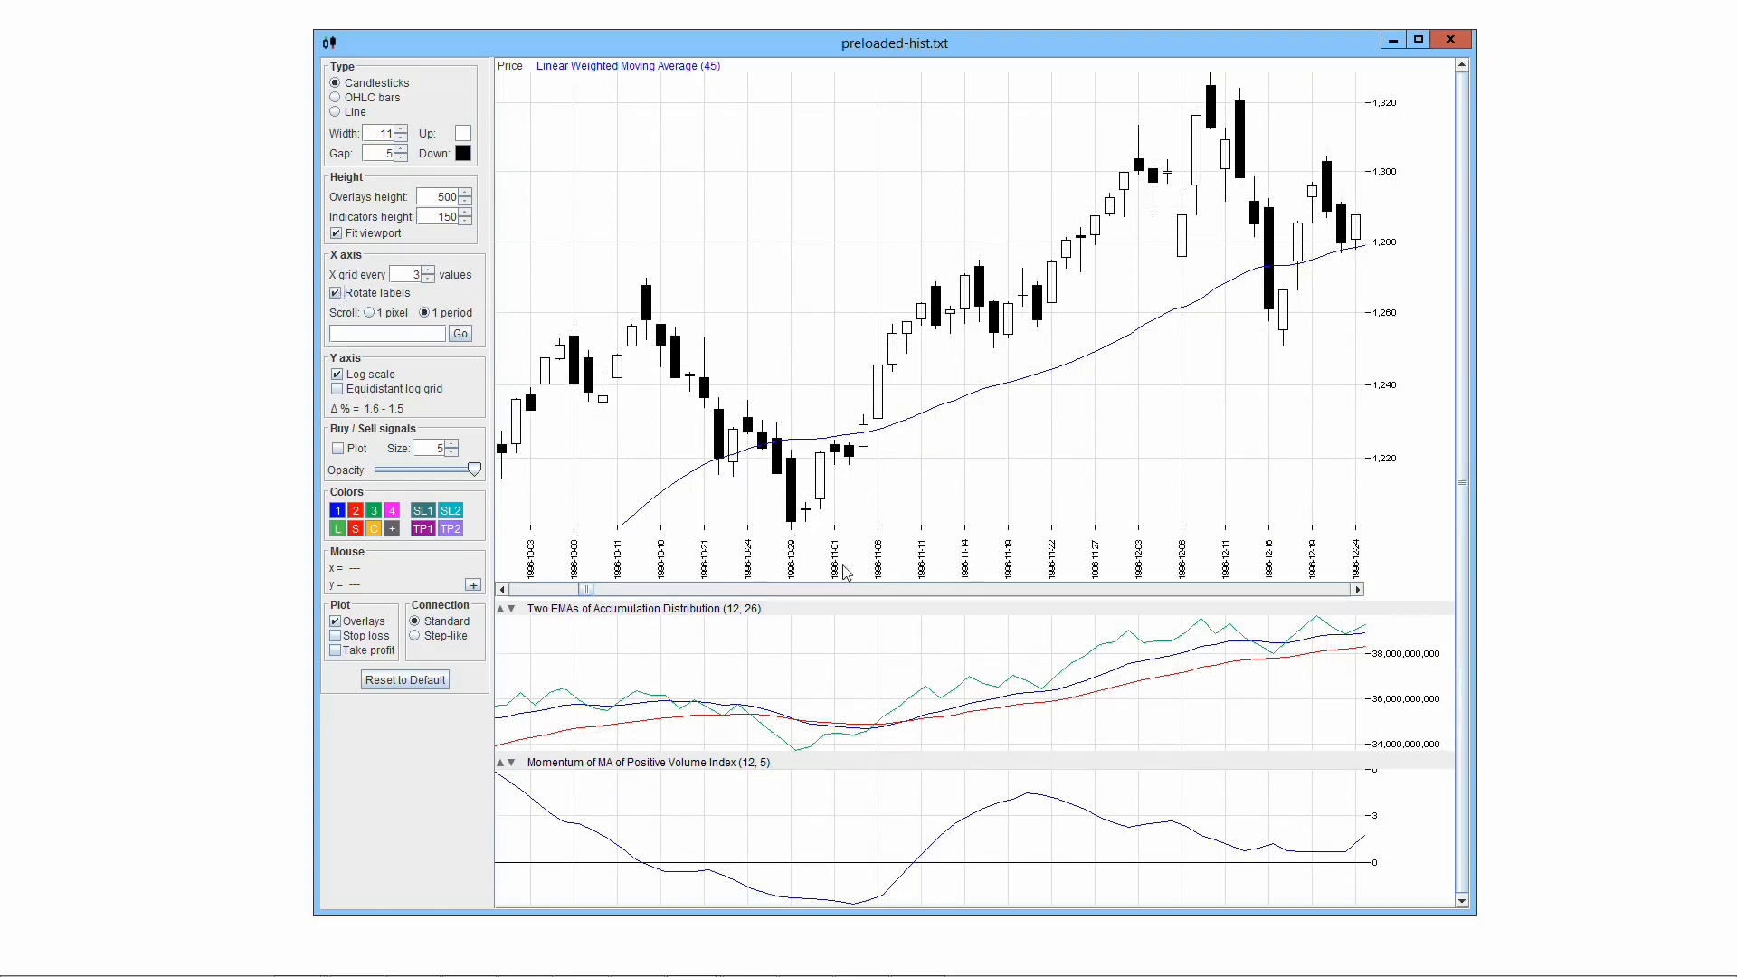
click(337, 294)
click(337, 294)
click(337, 294)
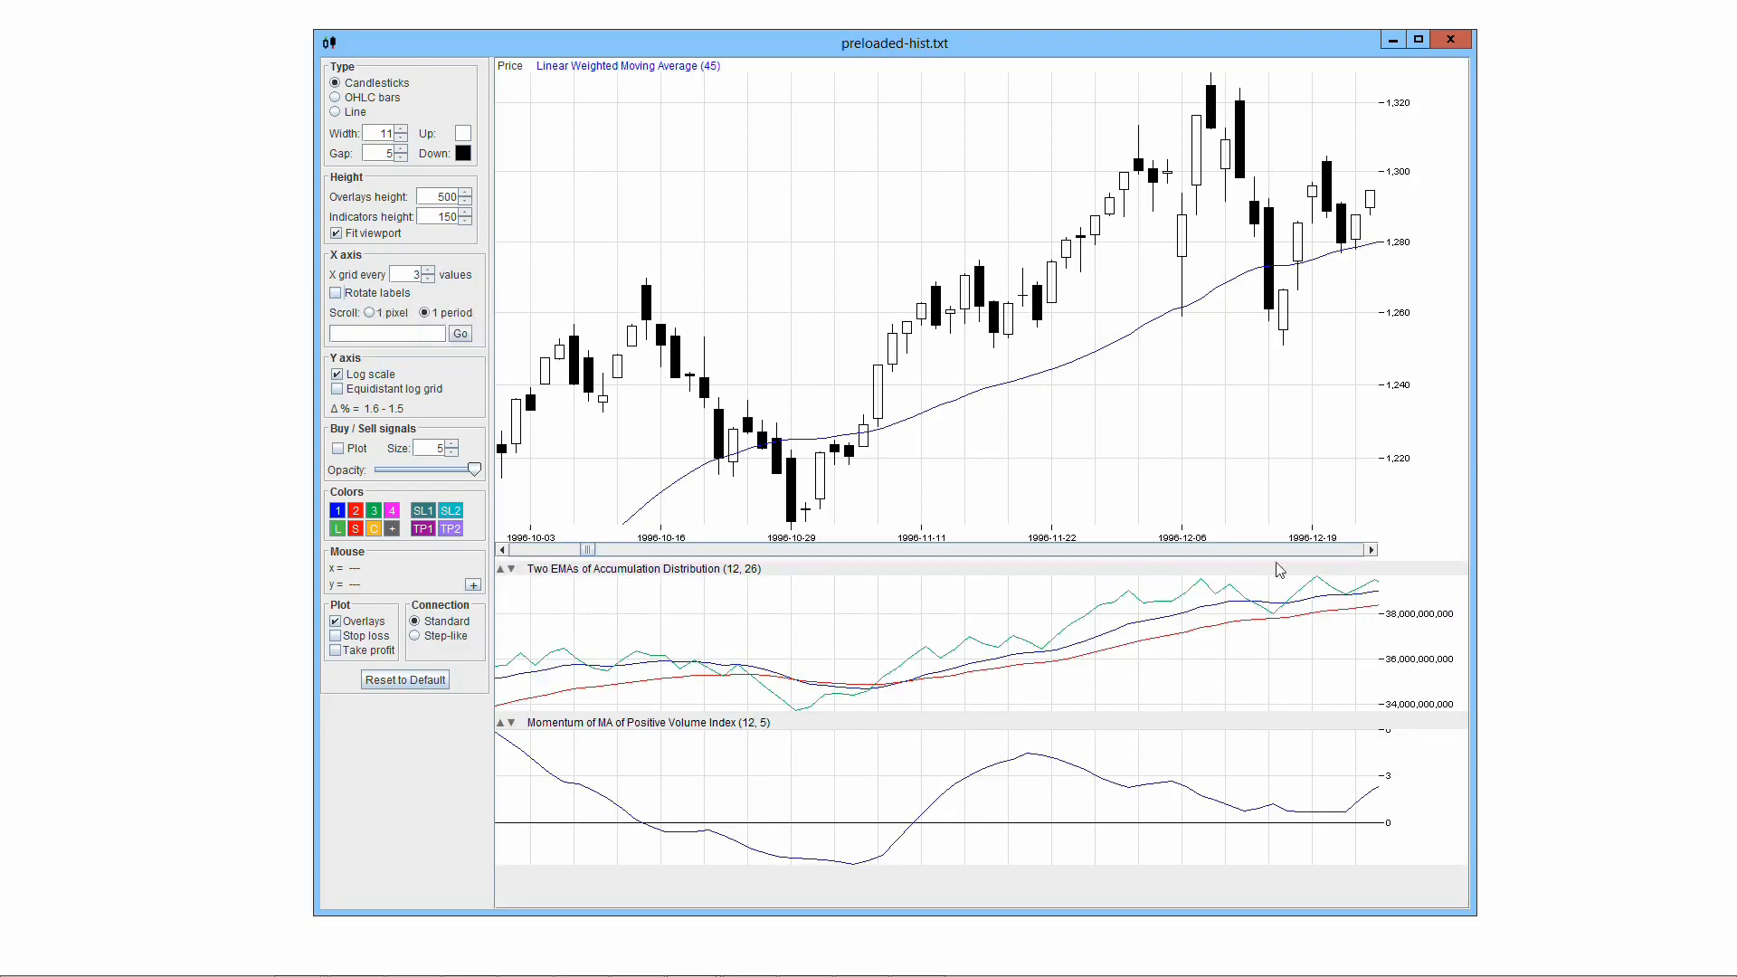
- Set the X axis scroll unit to 1 pixel and scroll the chart forward and back
click(369, 313)
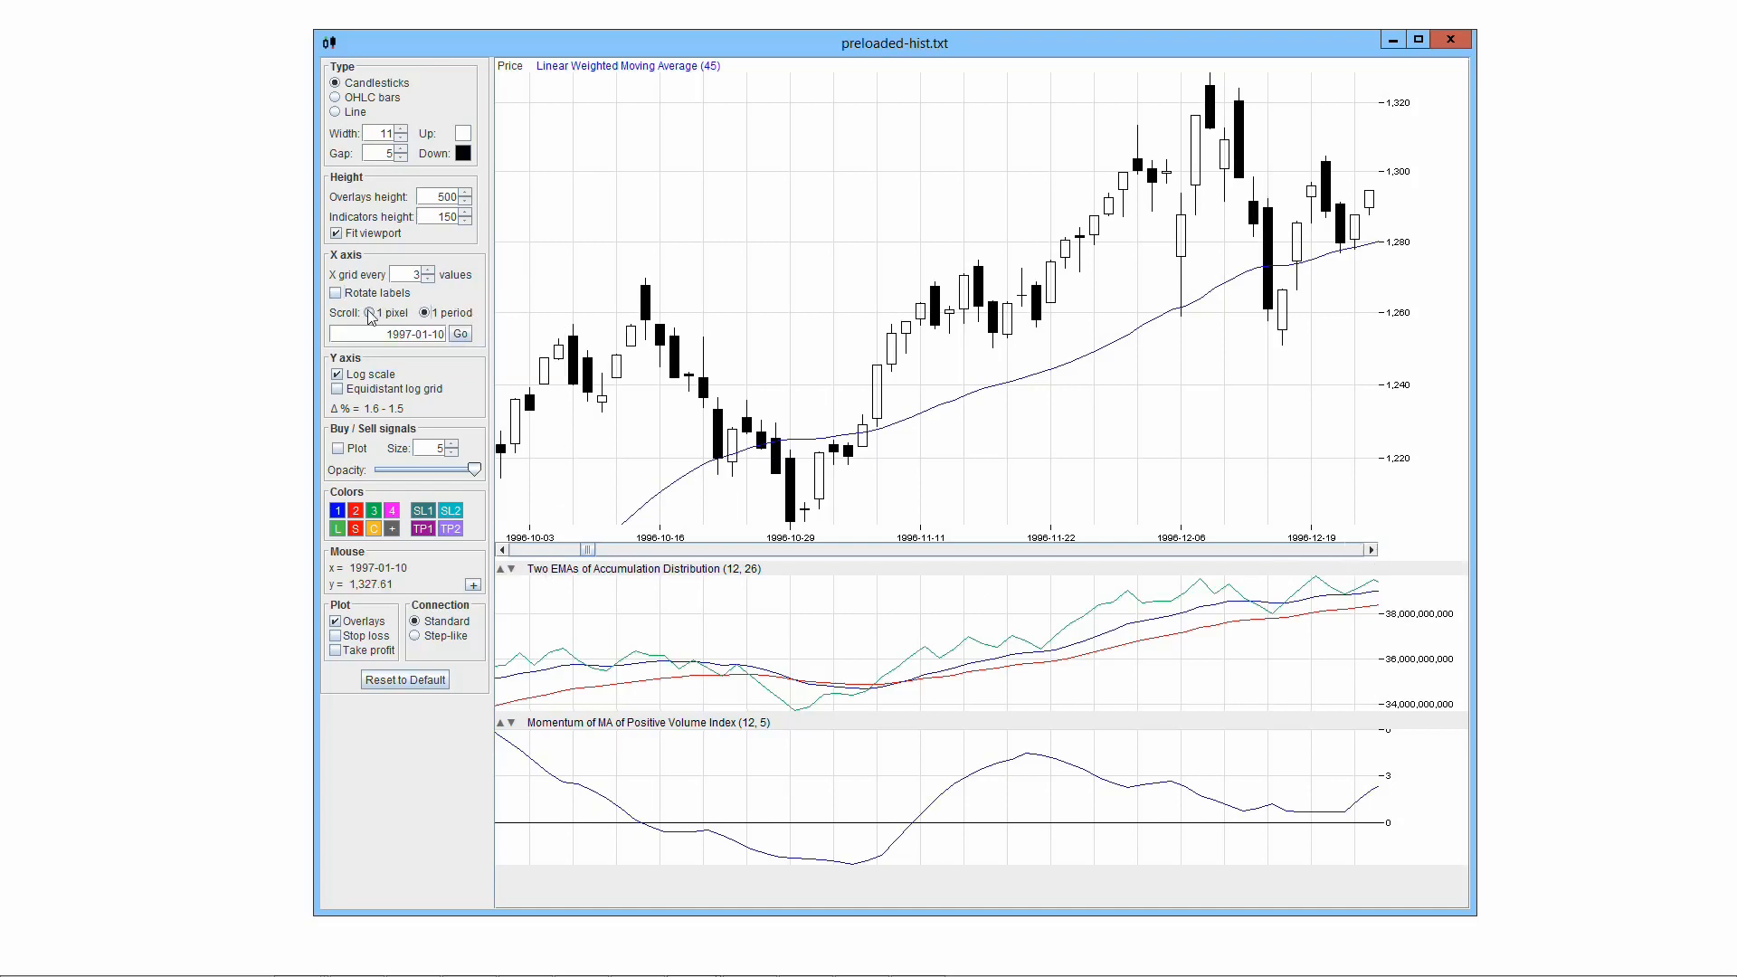
click(1371, 550)
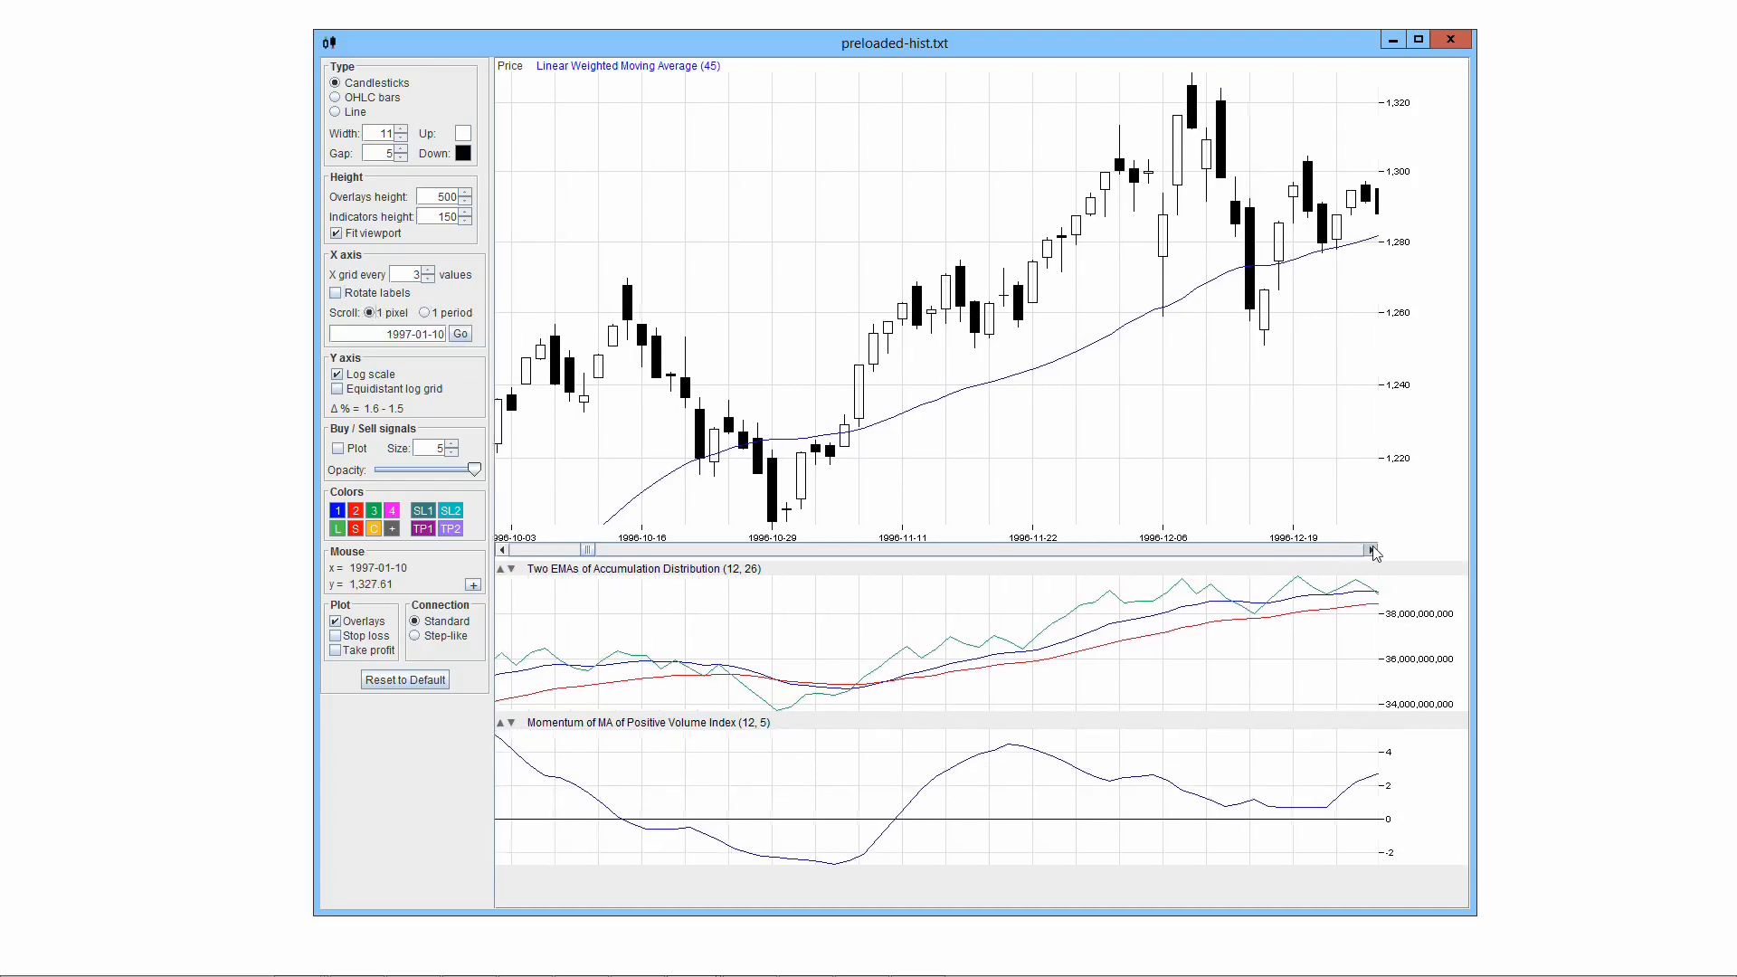
click(502, 549)
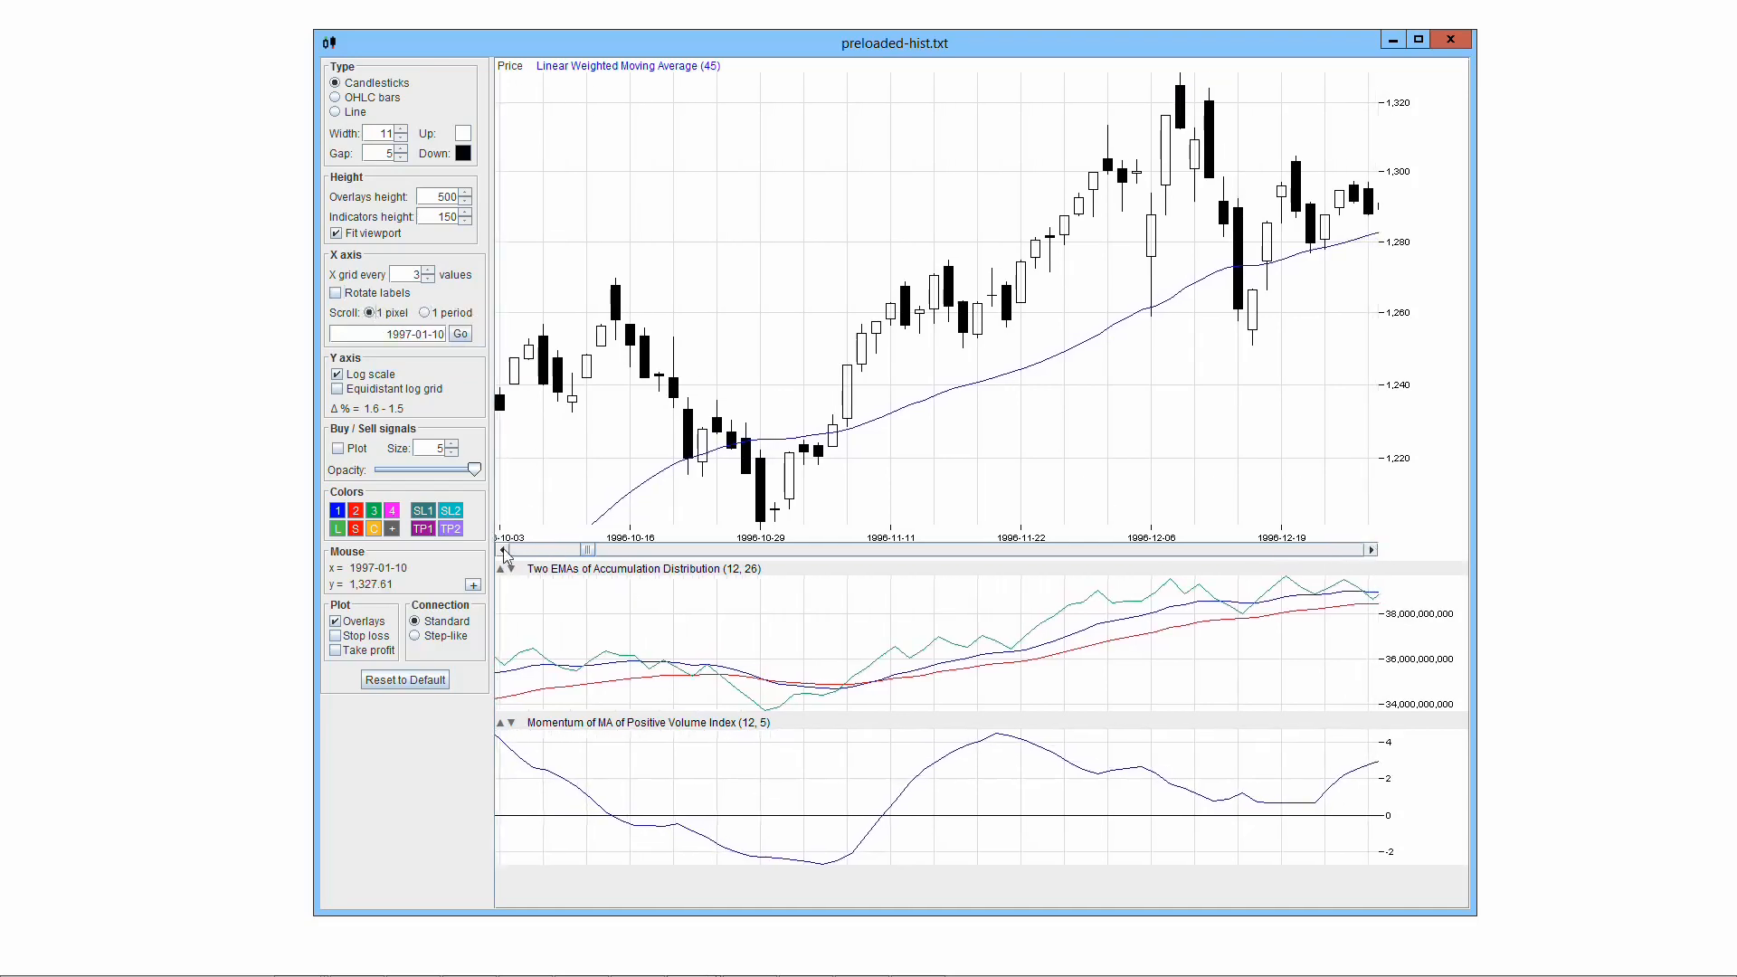
- Set the X axis scroll unit to 1 period and scroll the chart backward and forward
click(425, 314)
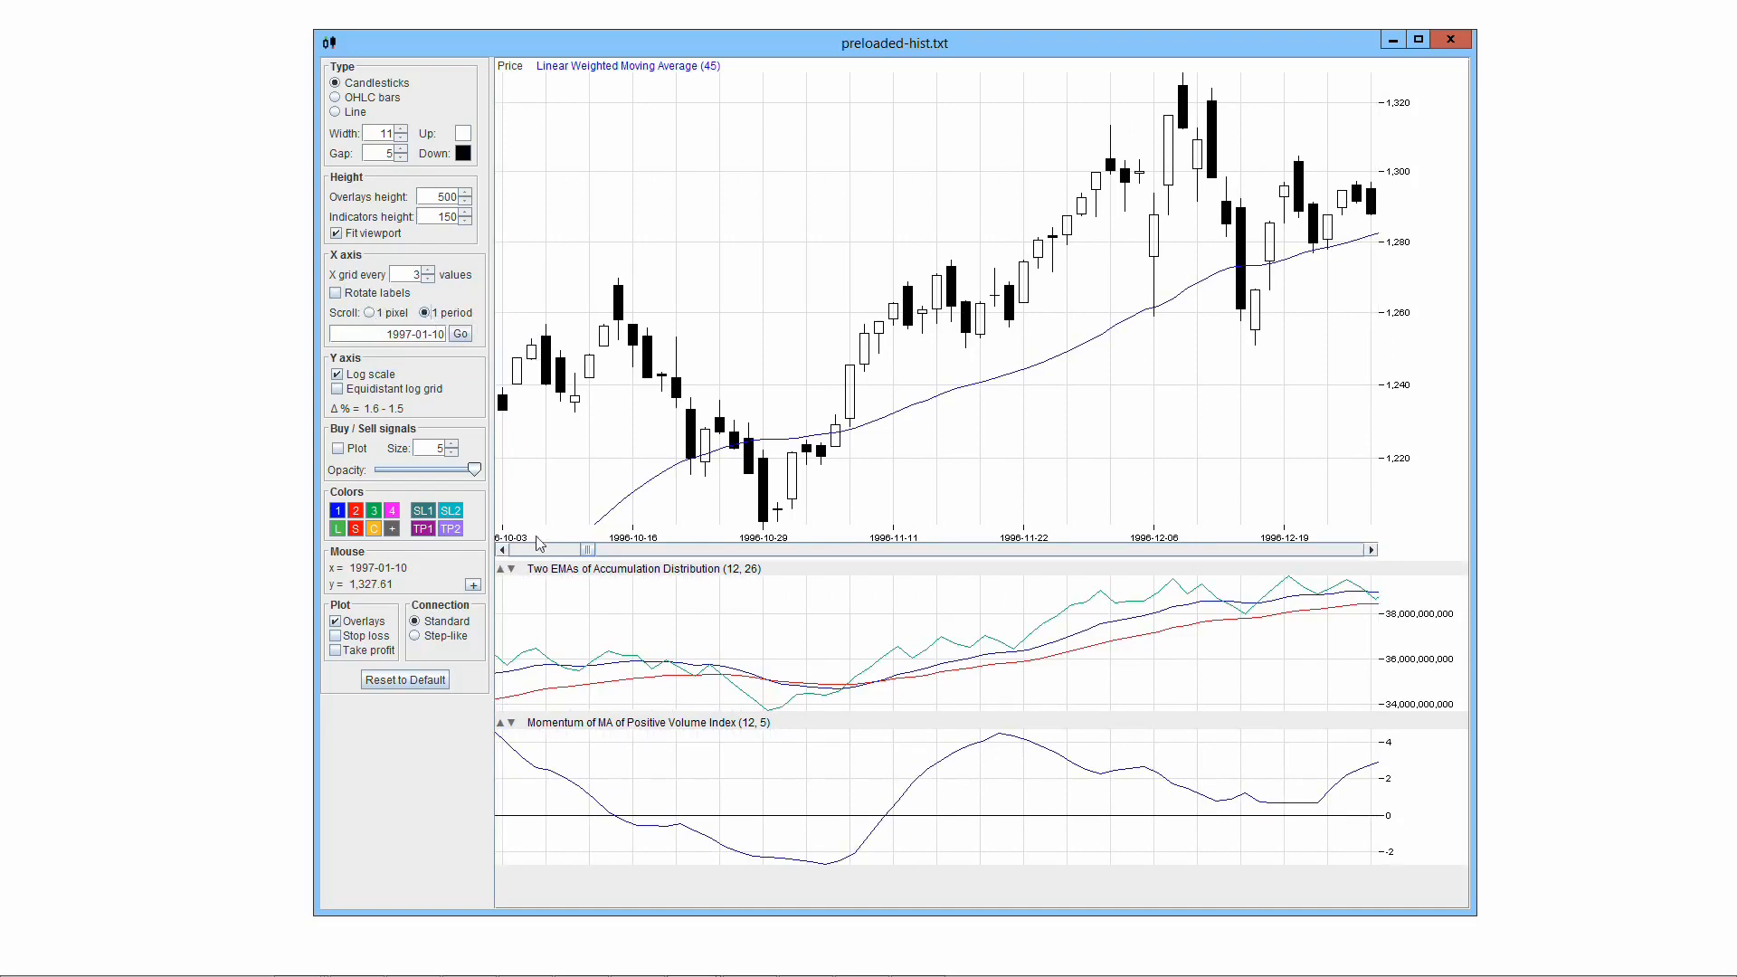
click(502, 549)
click(502, 550)
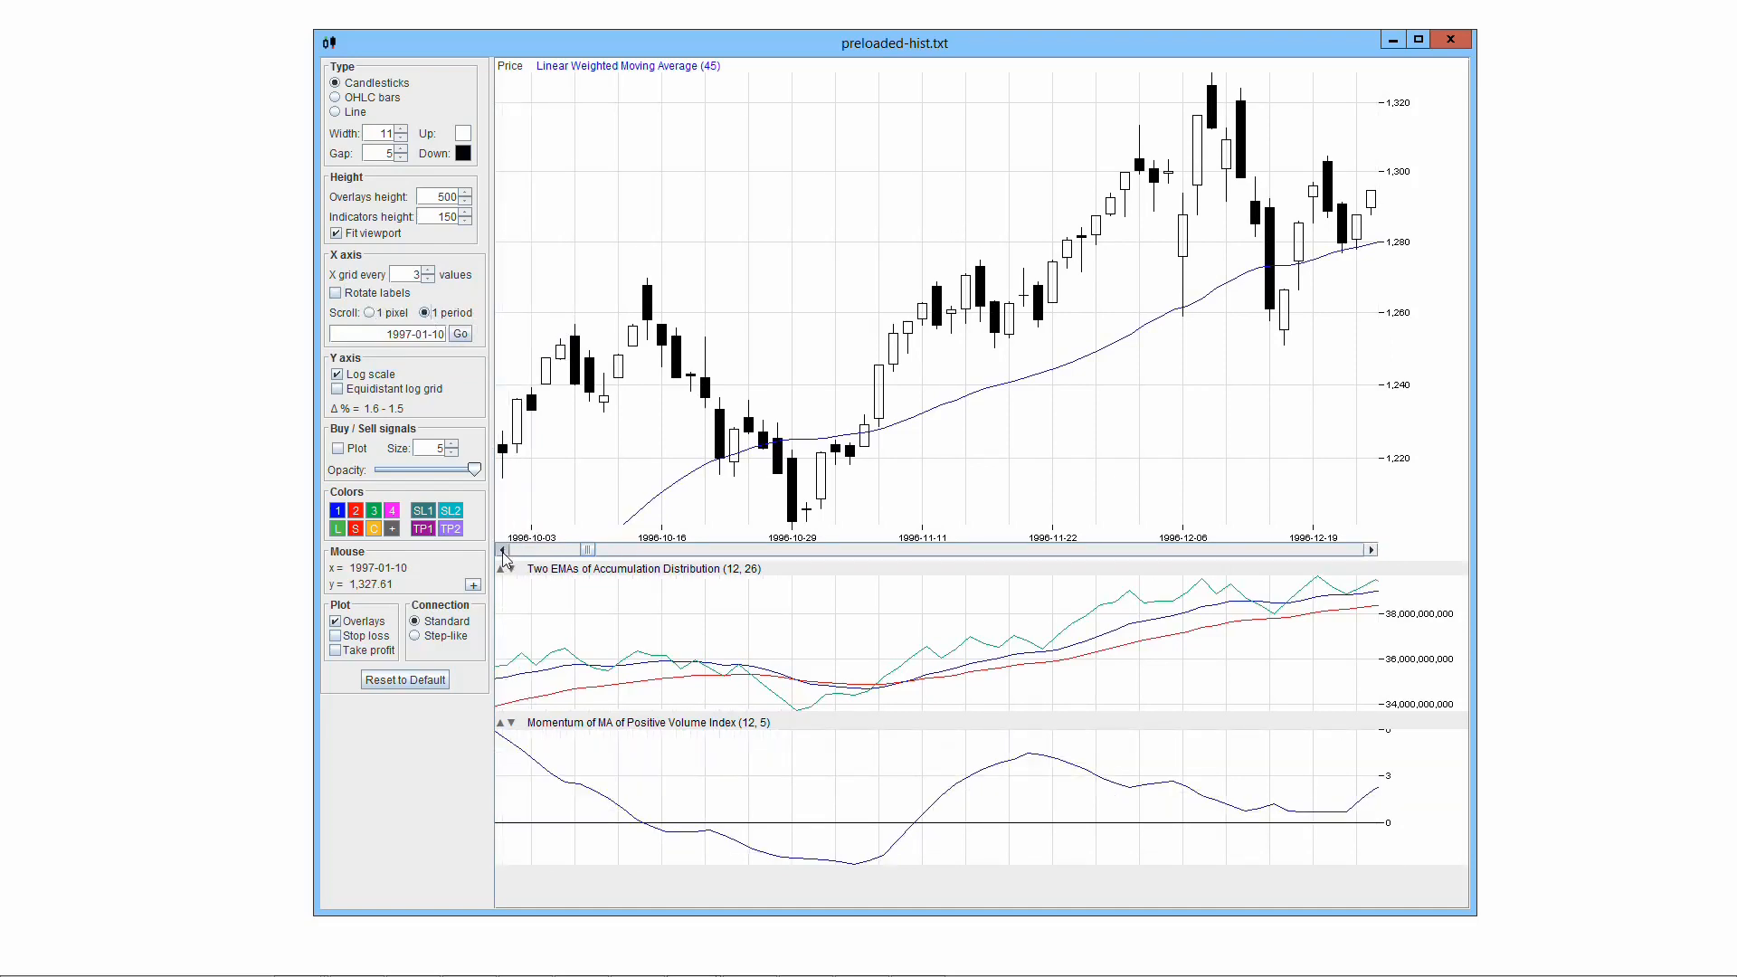
click(502, 549)
click(502, 549)
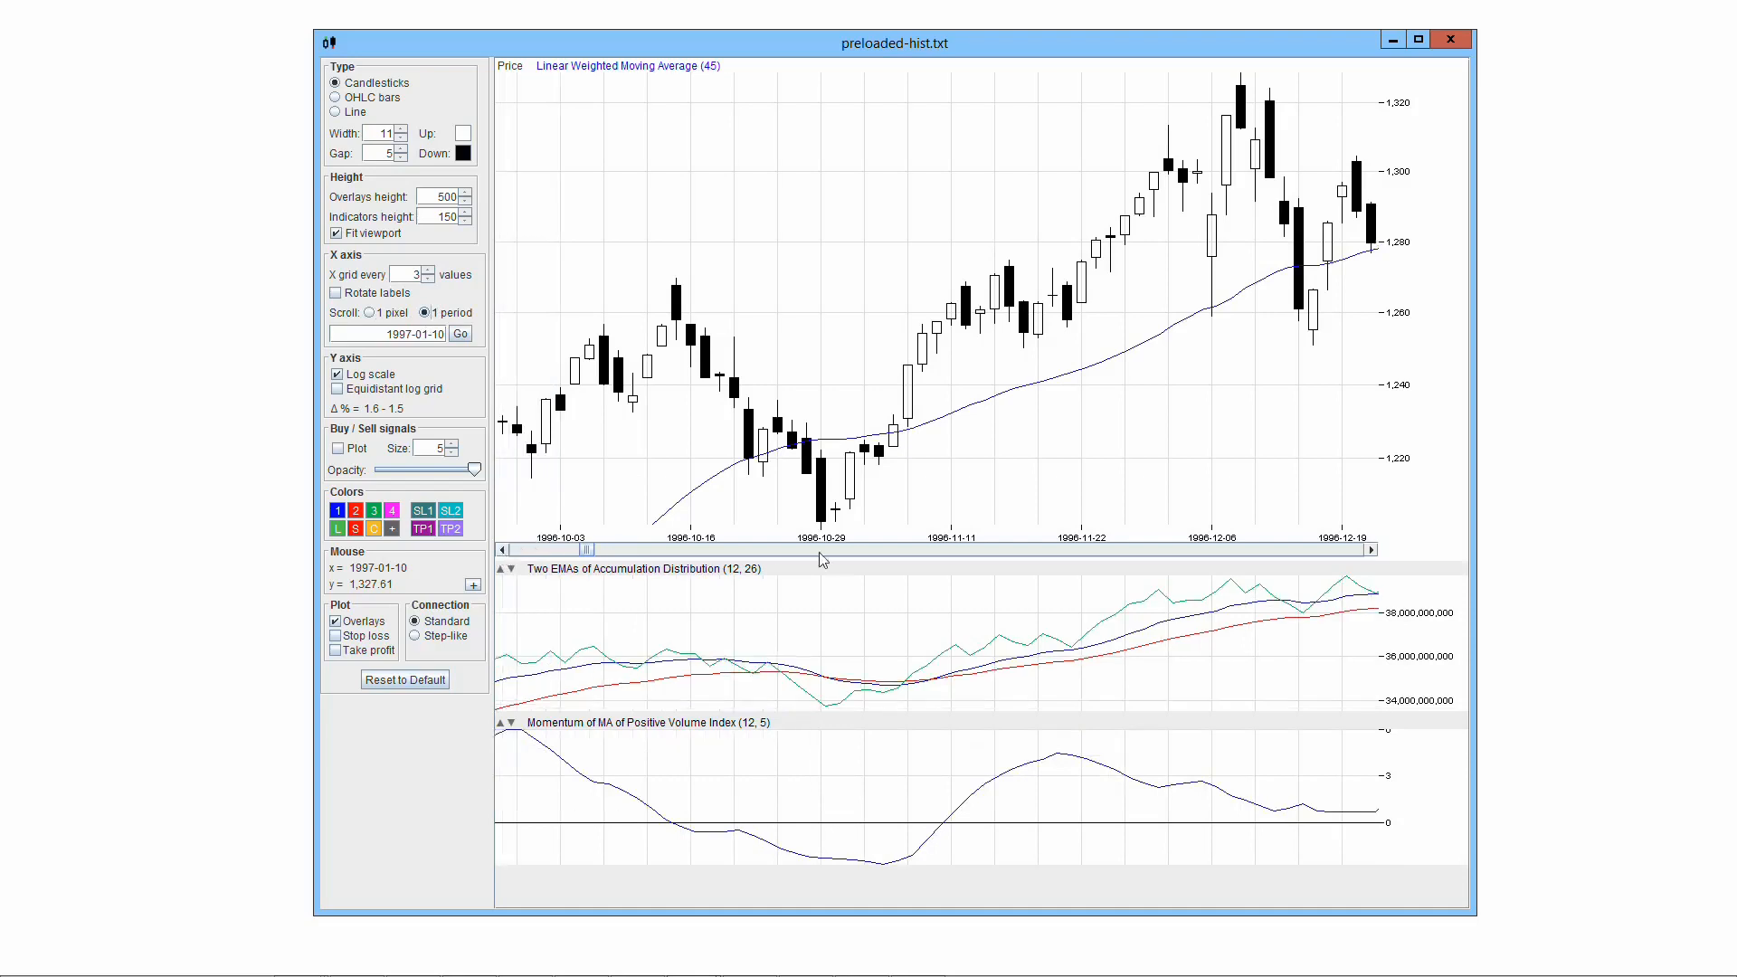
click(1371, 549)
click(1371, 549)
click(1371, 549)
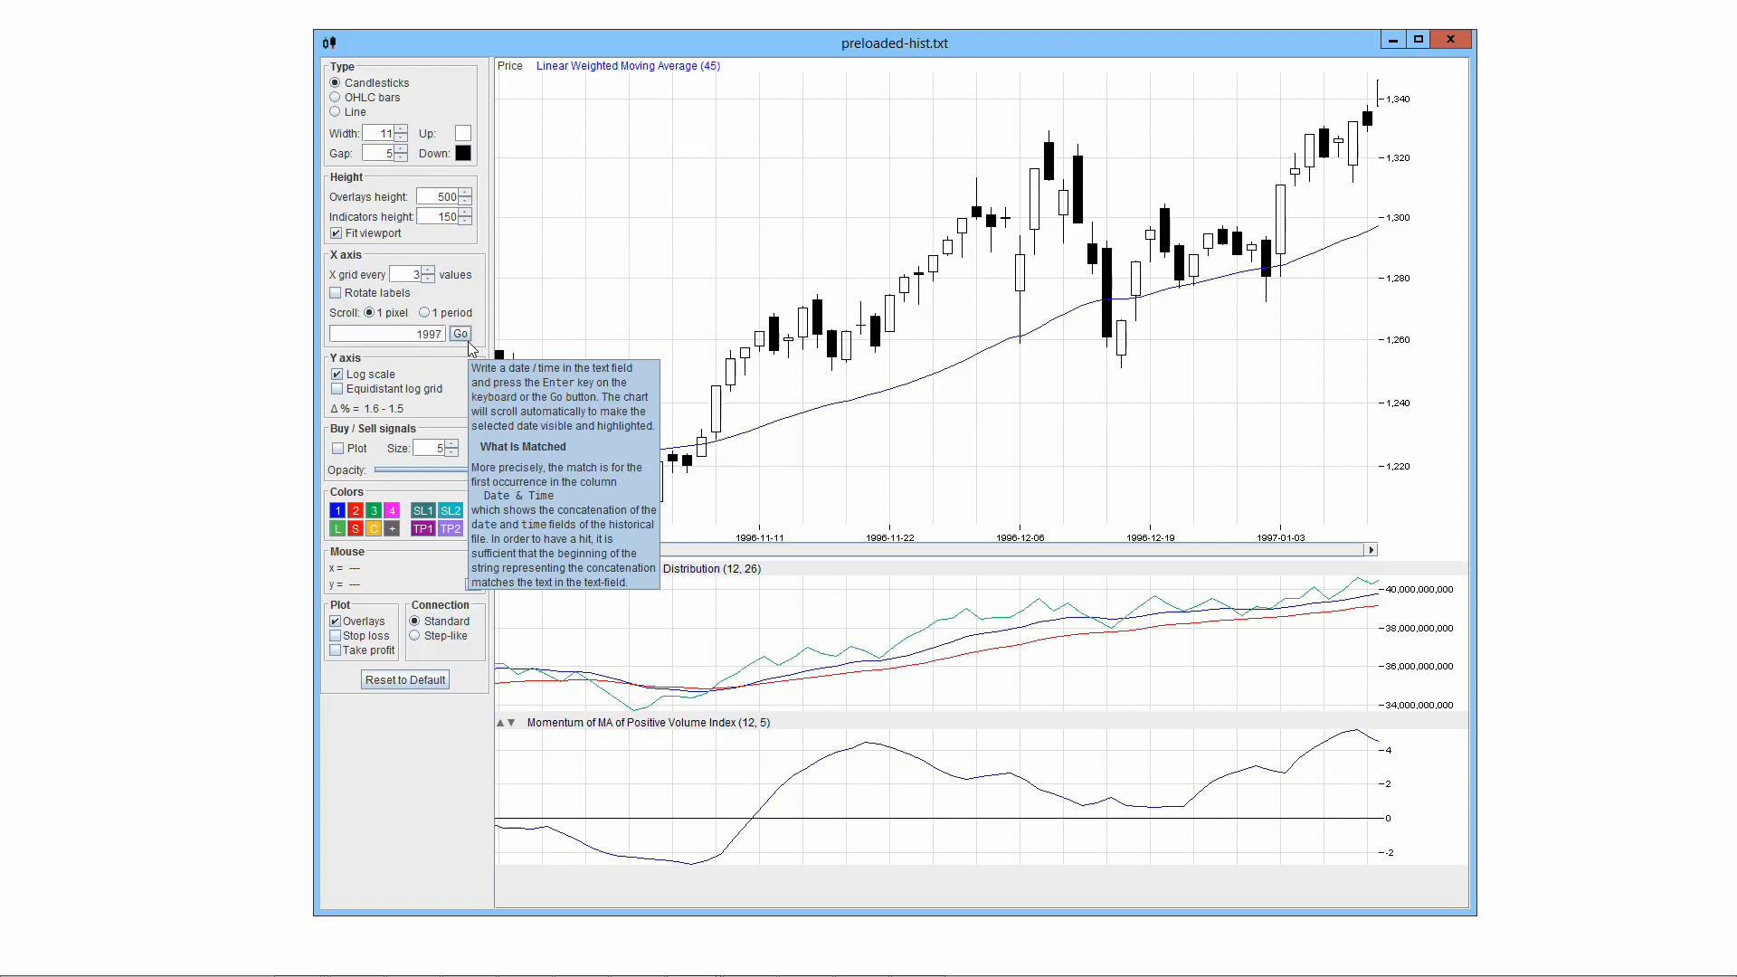
- Go to the date 1997-01-03 on the chart
text(-01-03)
click(461, 333)
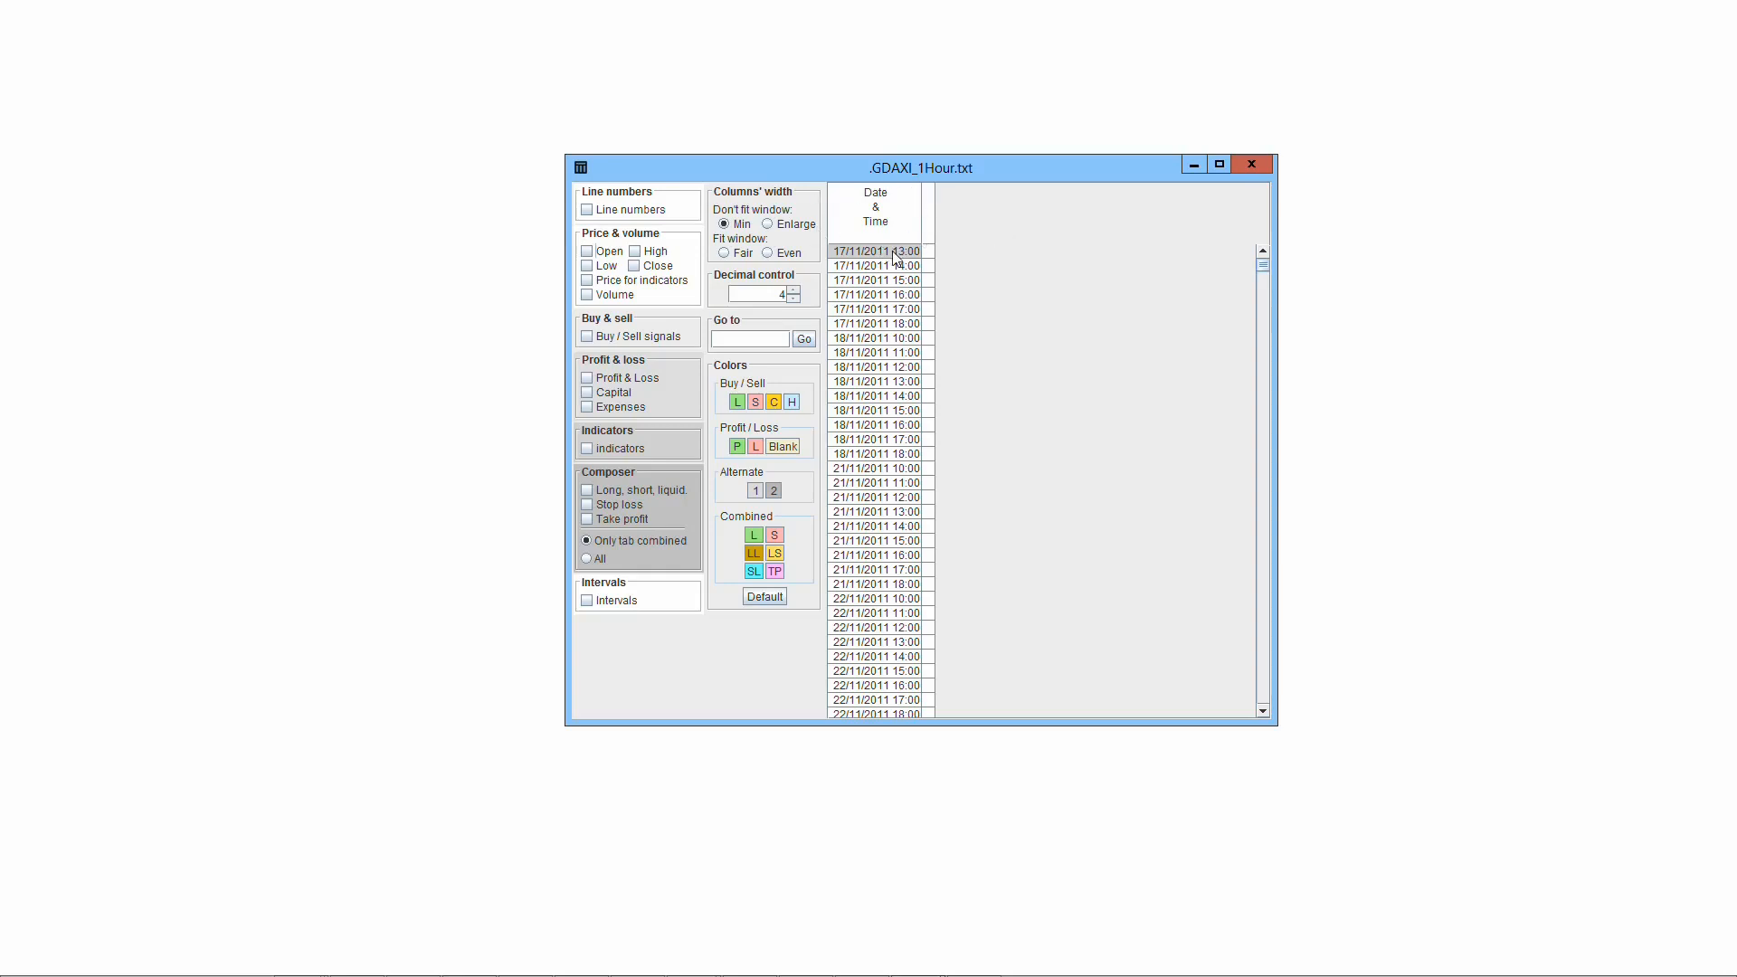
- In the .GDAXI_1Hour.txt table, try a long row selection and replace it with the rows from 18/11/2011 10:00 to 18/11/2011 18:00
drag(874, 253, 844, 596)
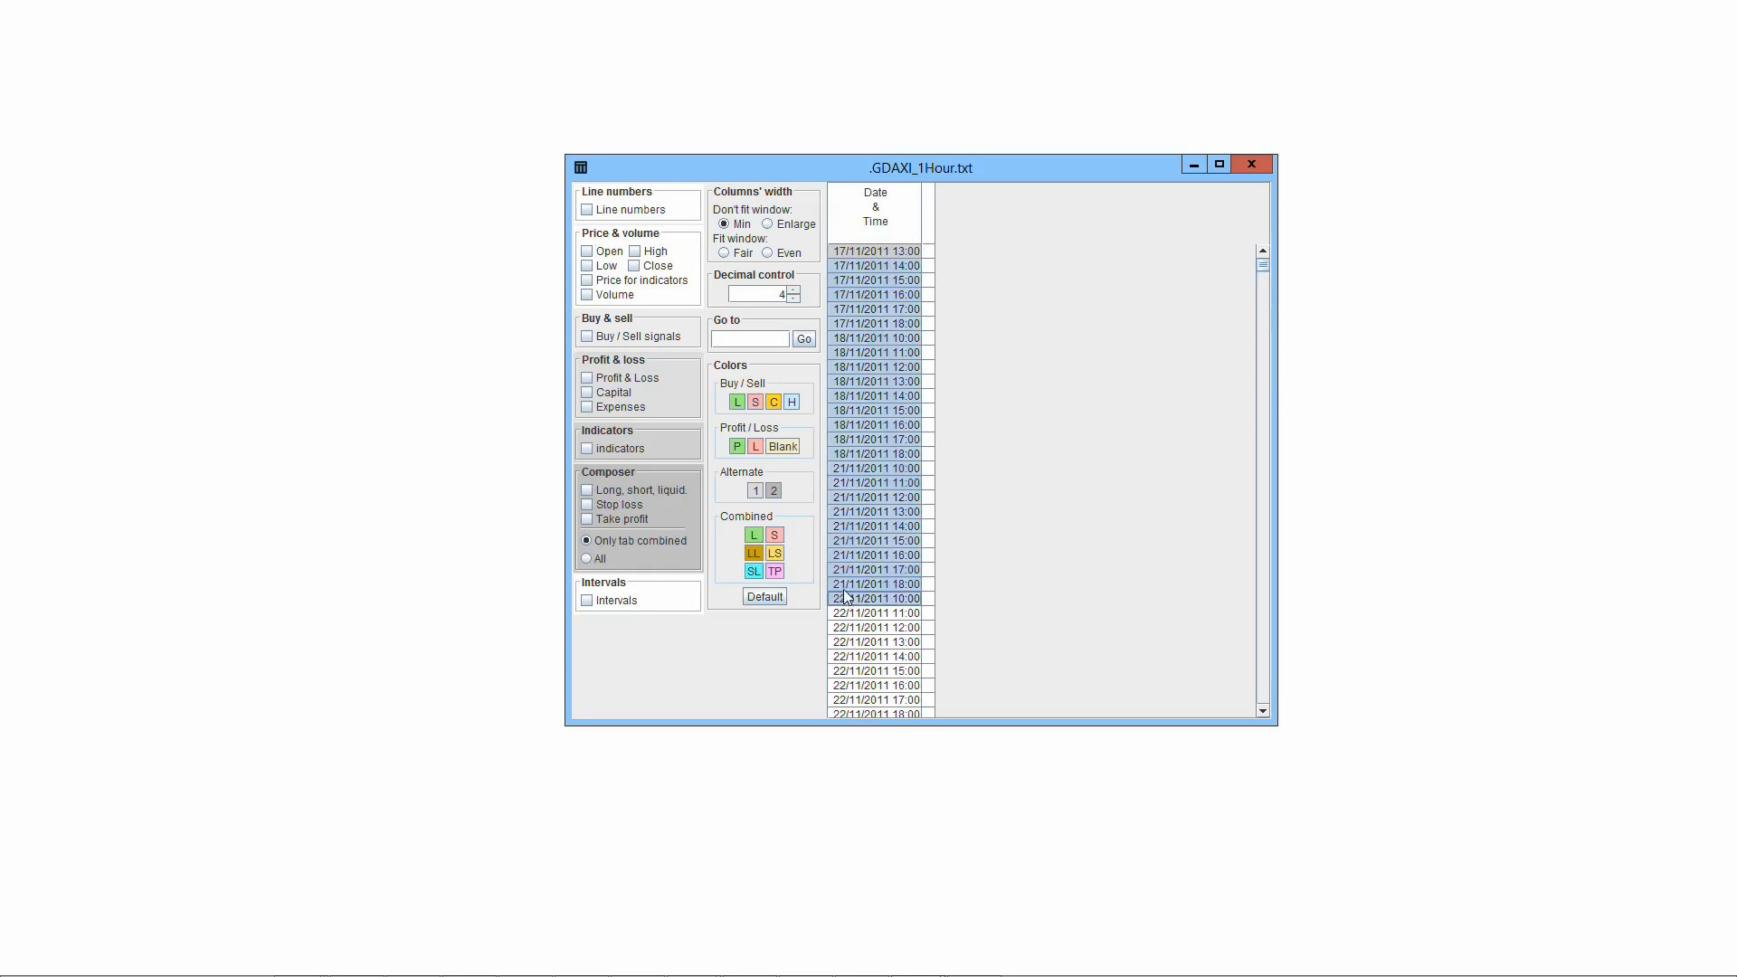
click(861, 339)
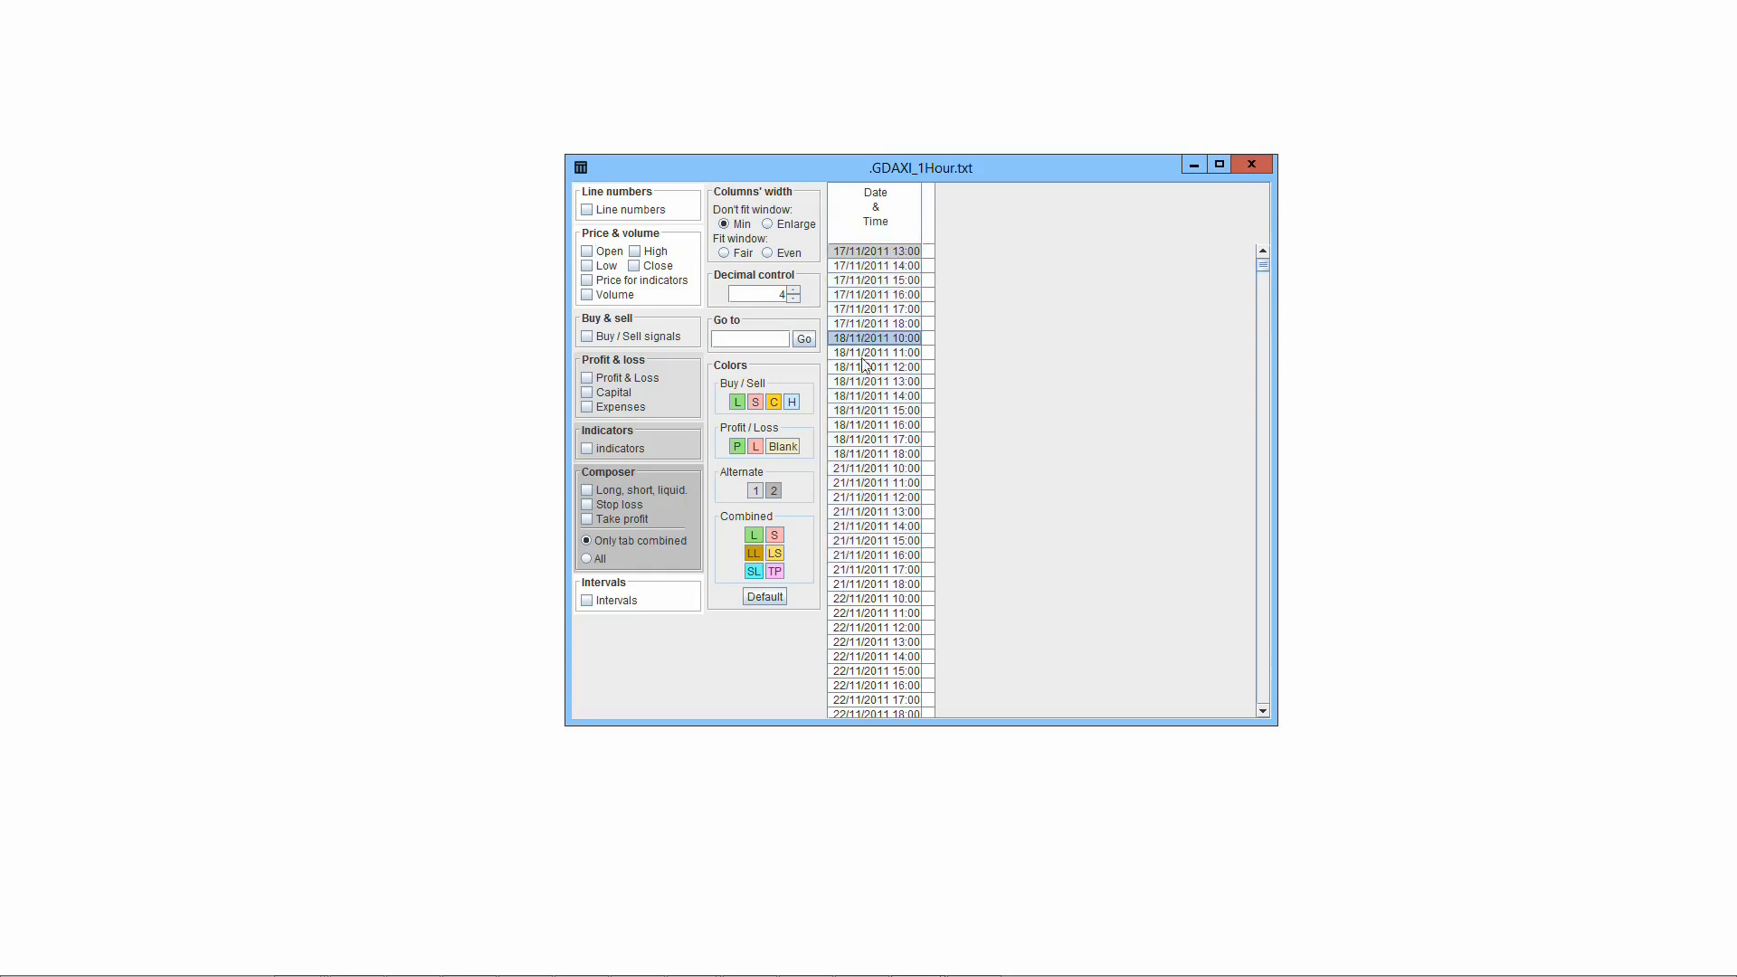
shift+click(877, 454)
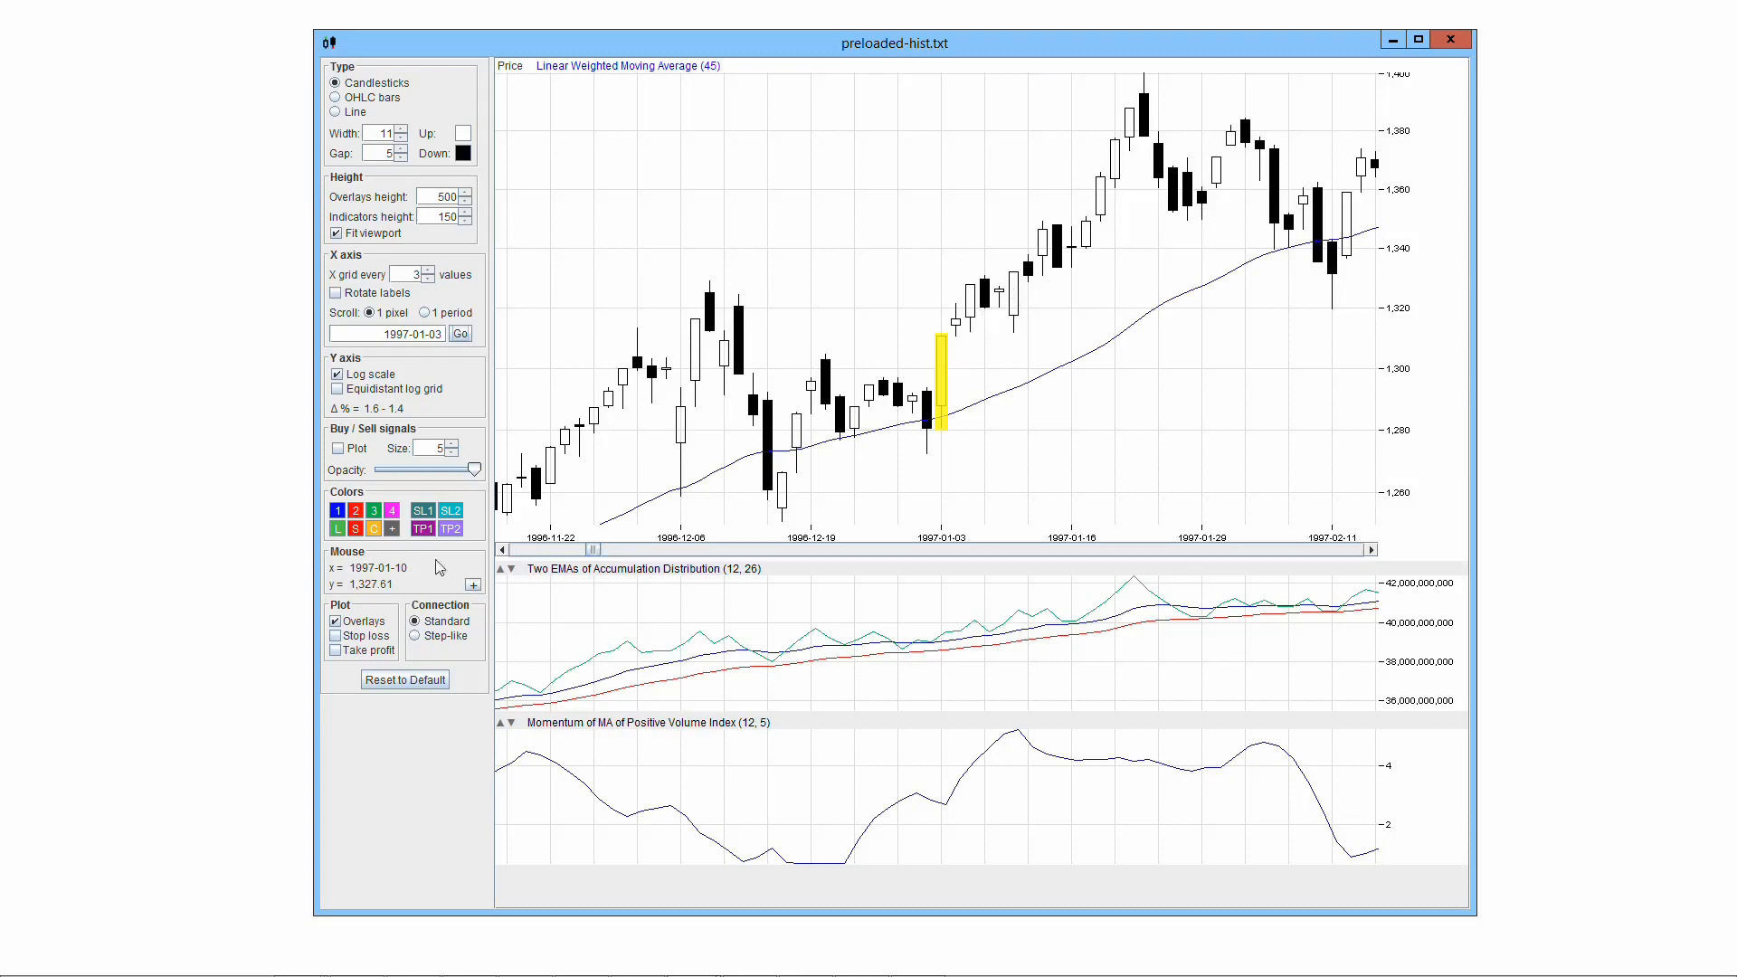
- Copy the mouse x date 1997-01-10 into the date search field and go to it on the chart
drag(409, 575, 359, 576)
key(ctrl+c)
drag(381, 337, 443, 334)
key(ctrl+v)
click(460, 335)
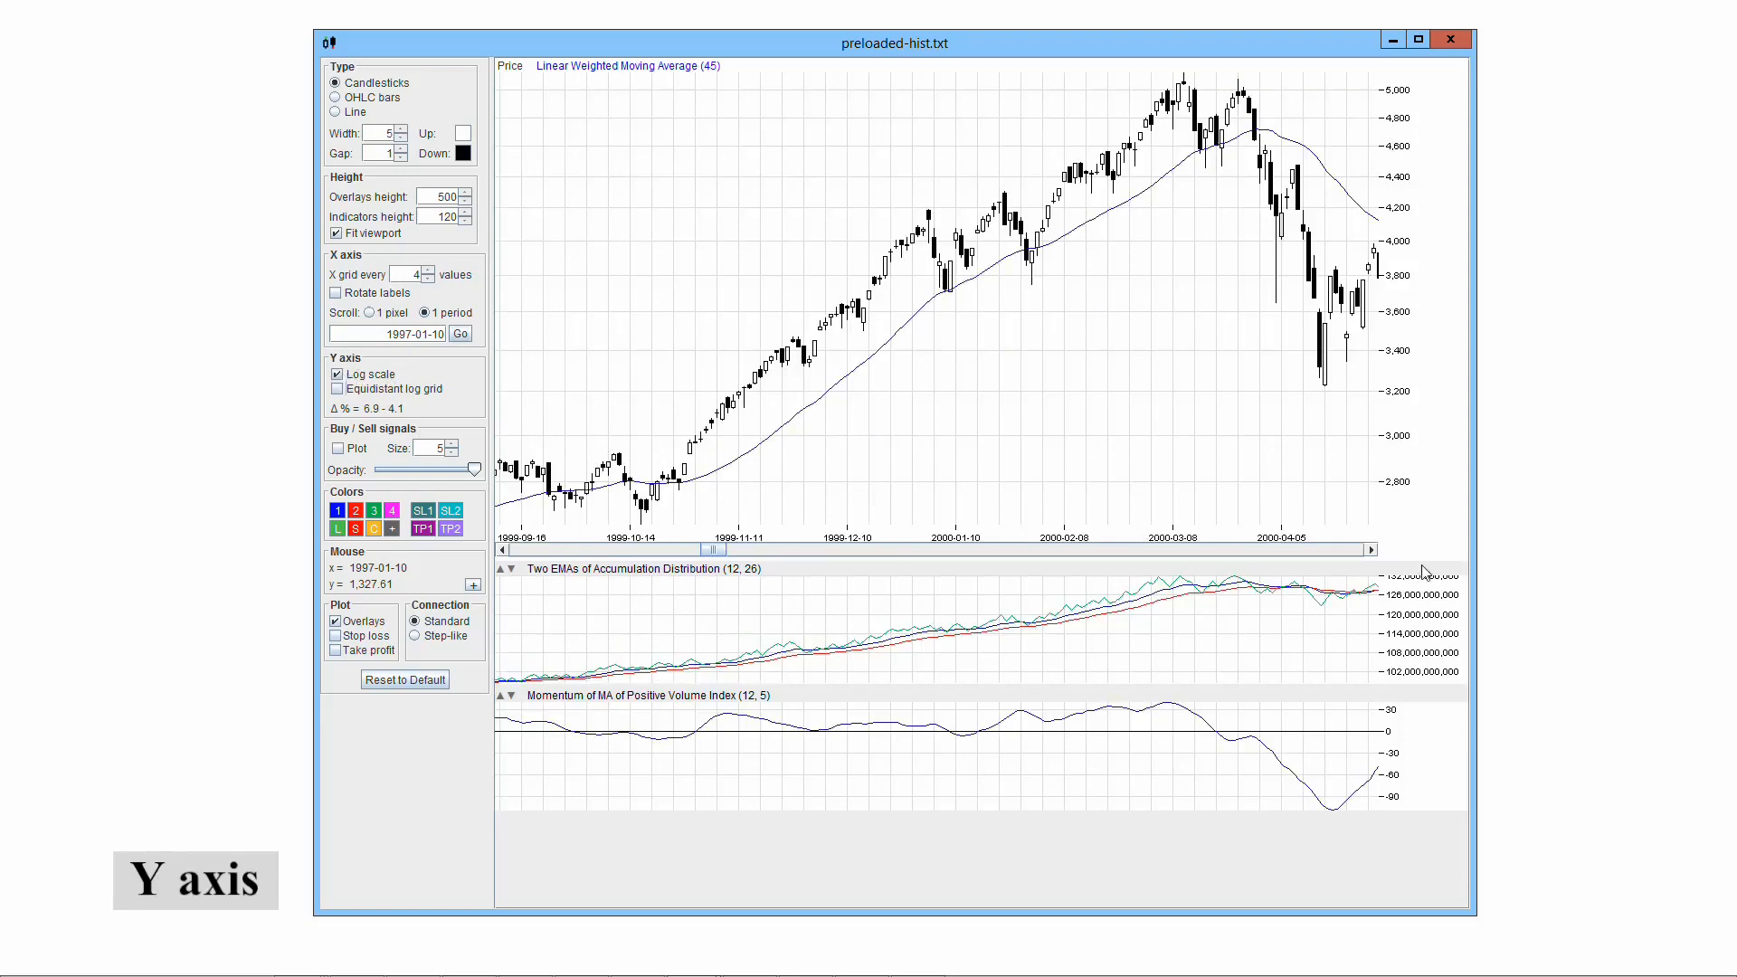
- Enable Equidistant log grid, switching Log scale off and on both before and after to compare the Y axis grids
click(337, 374)
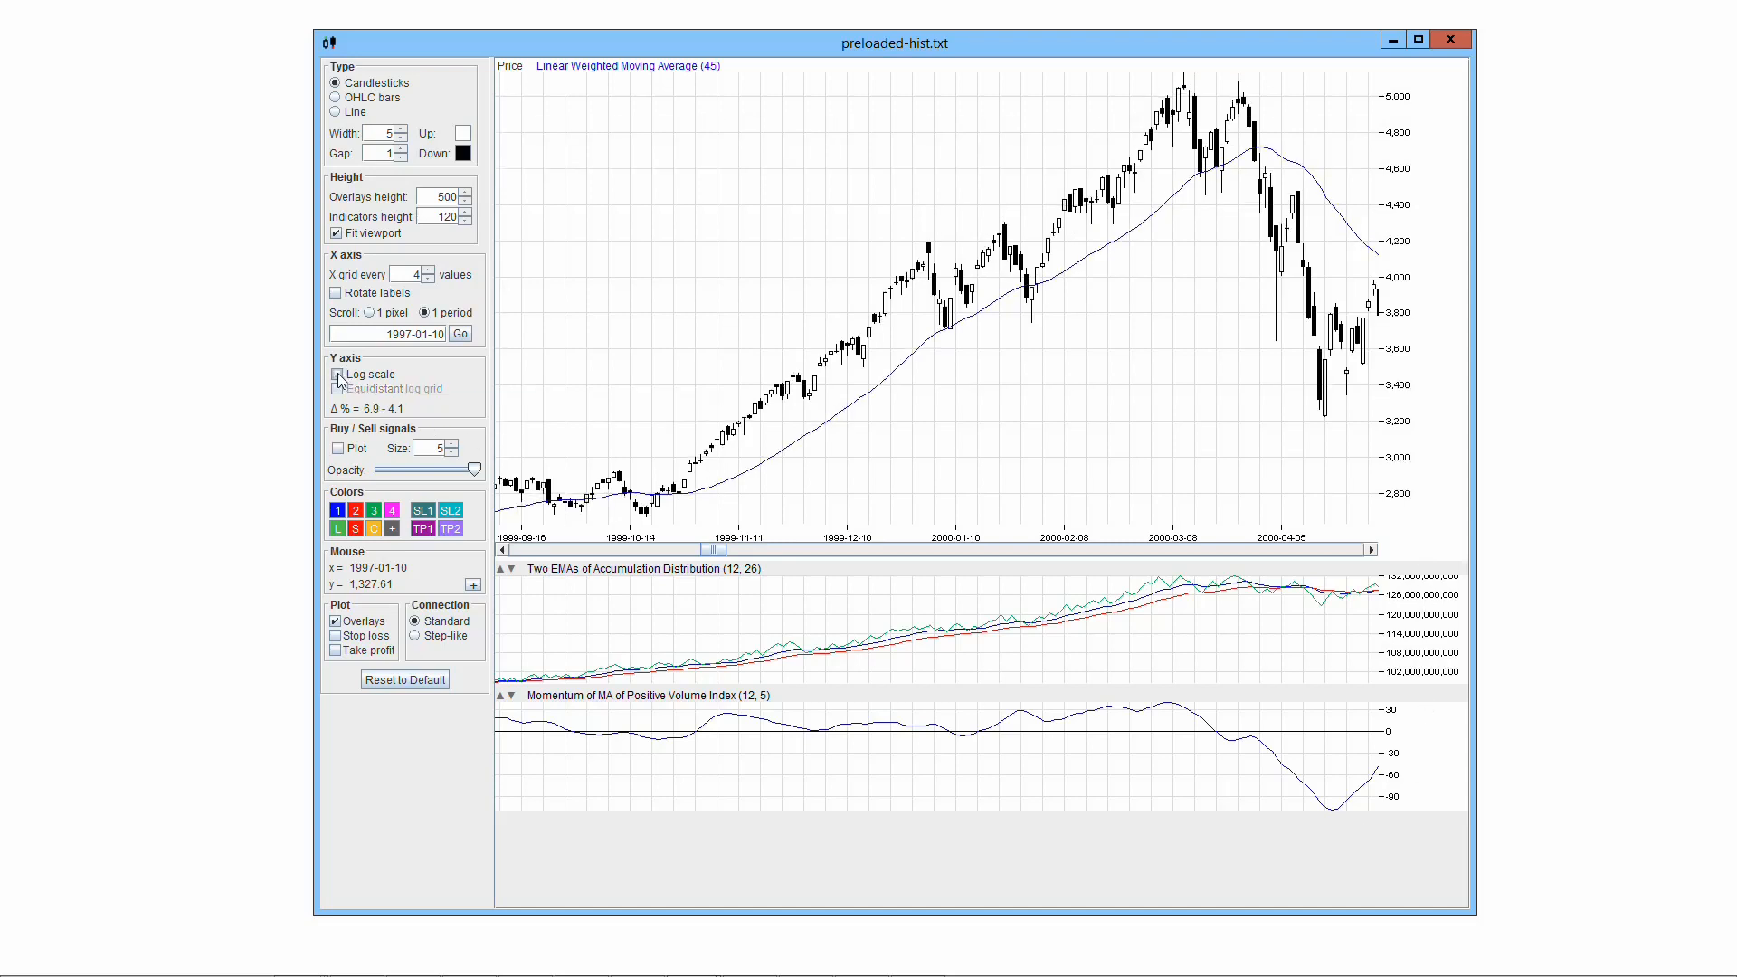
click(338, 375)
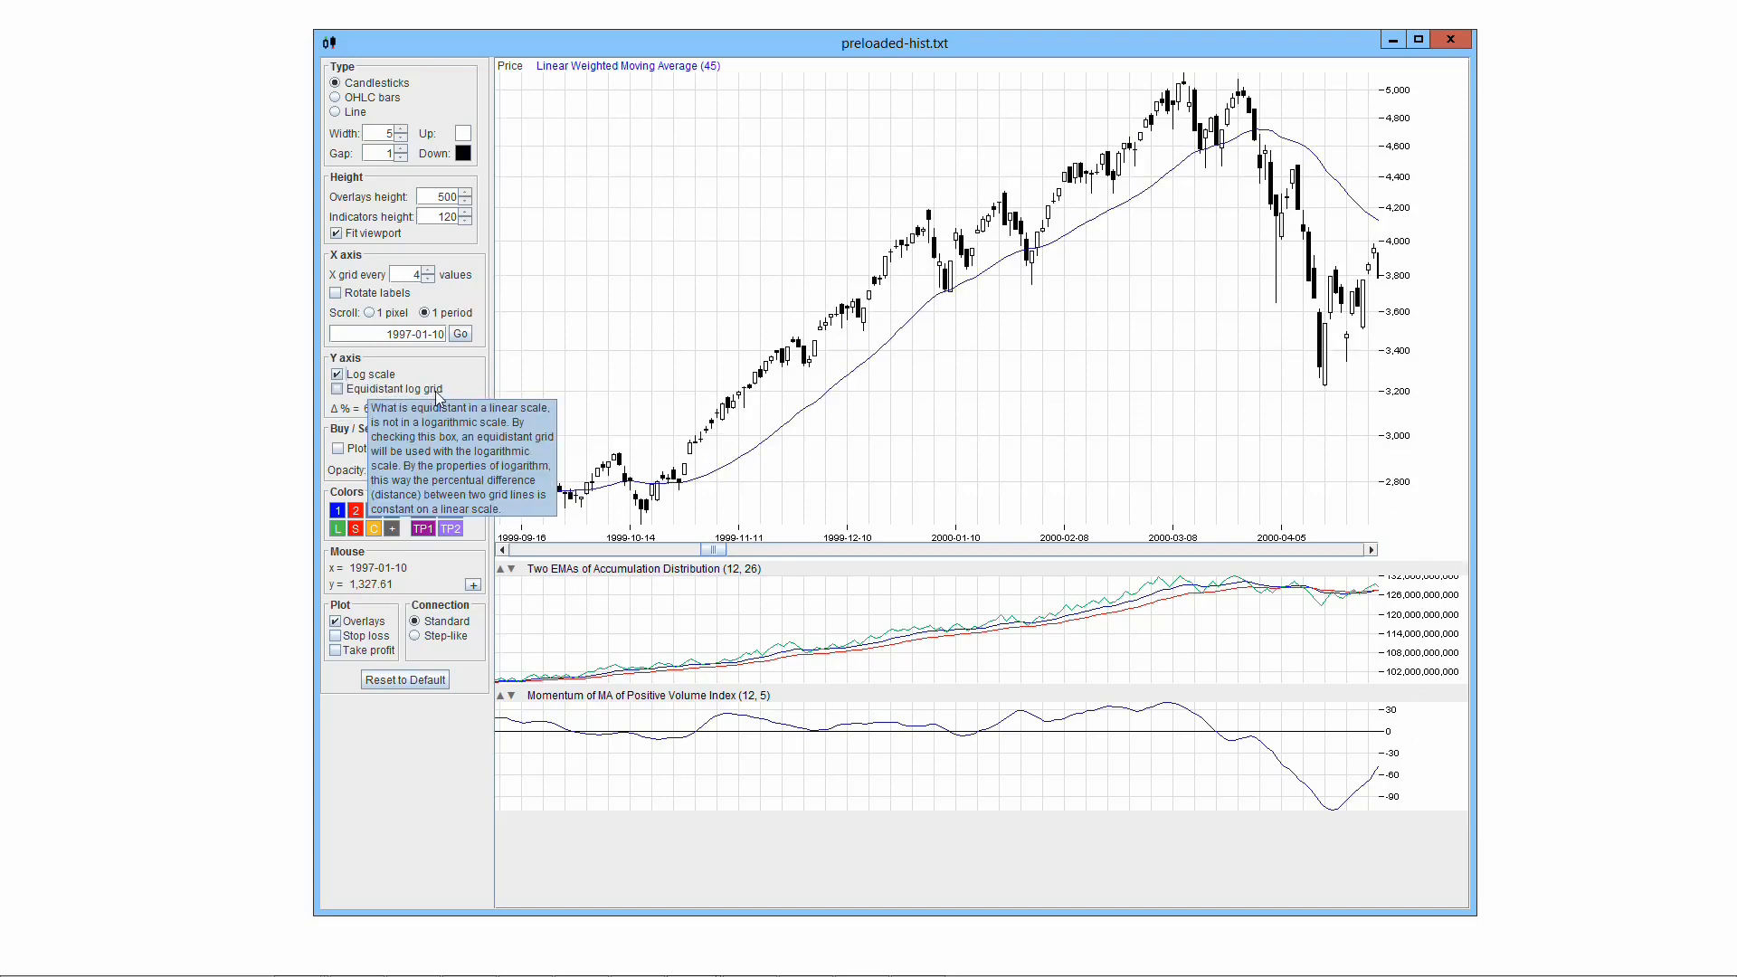
click(338, 389)
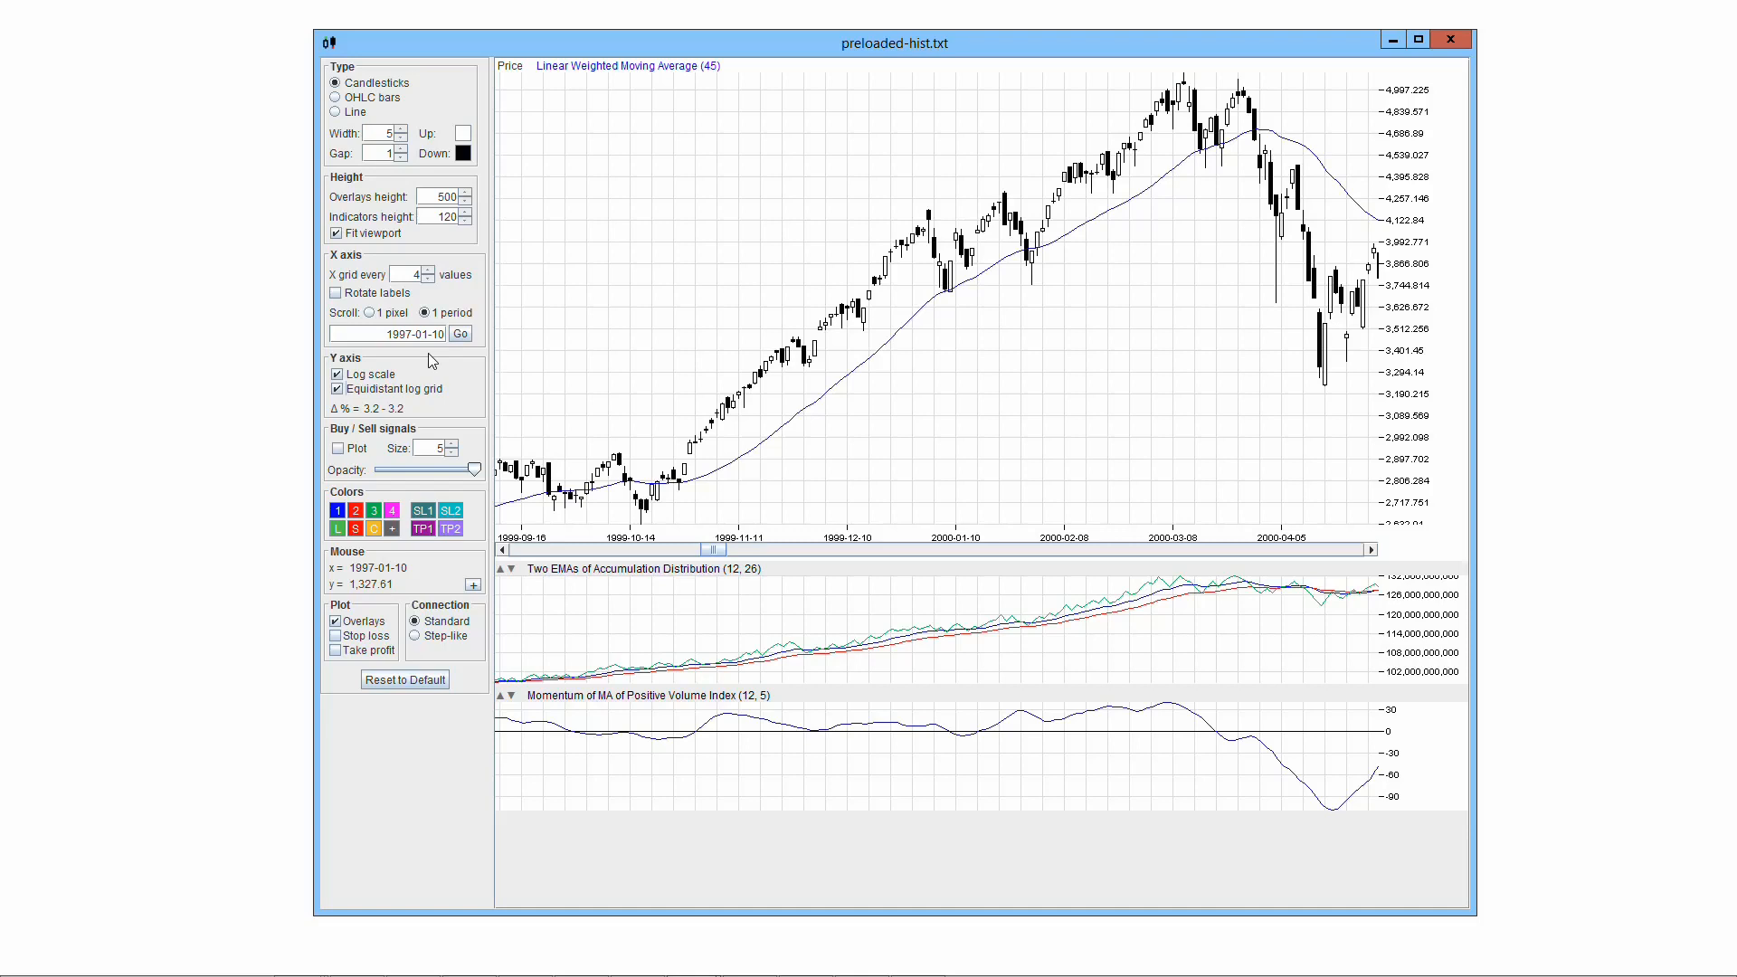
click(337, 374)
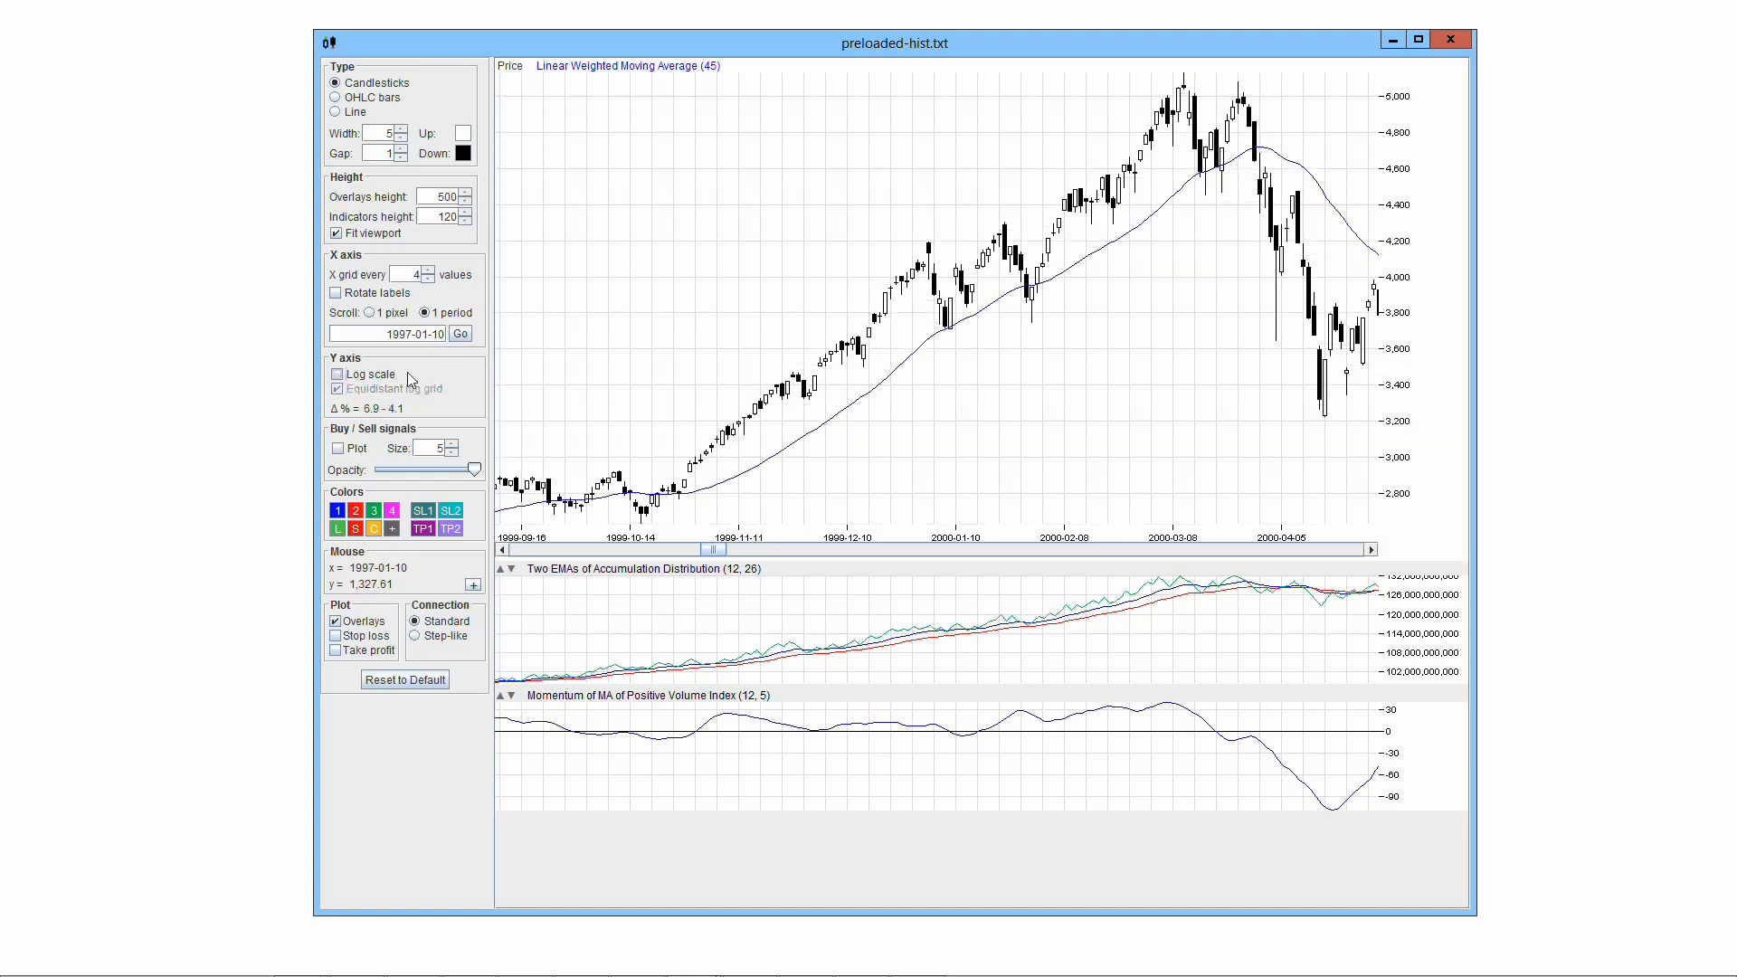
click(338, 374)
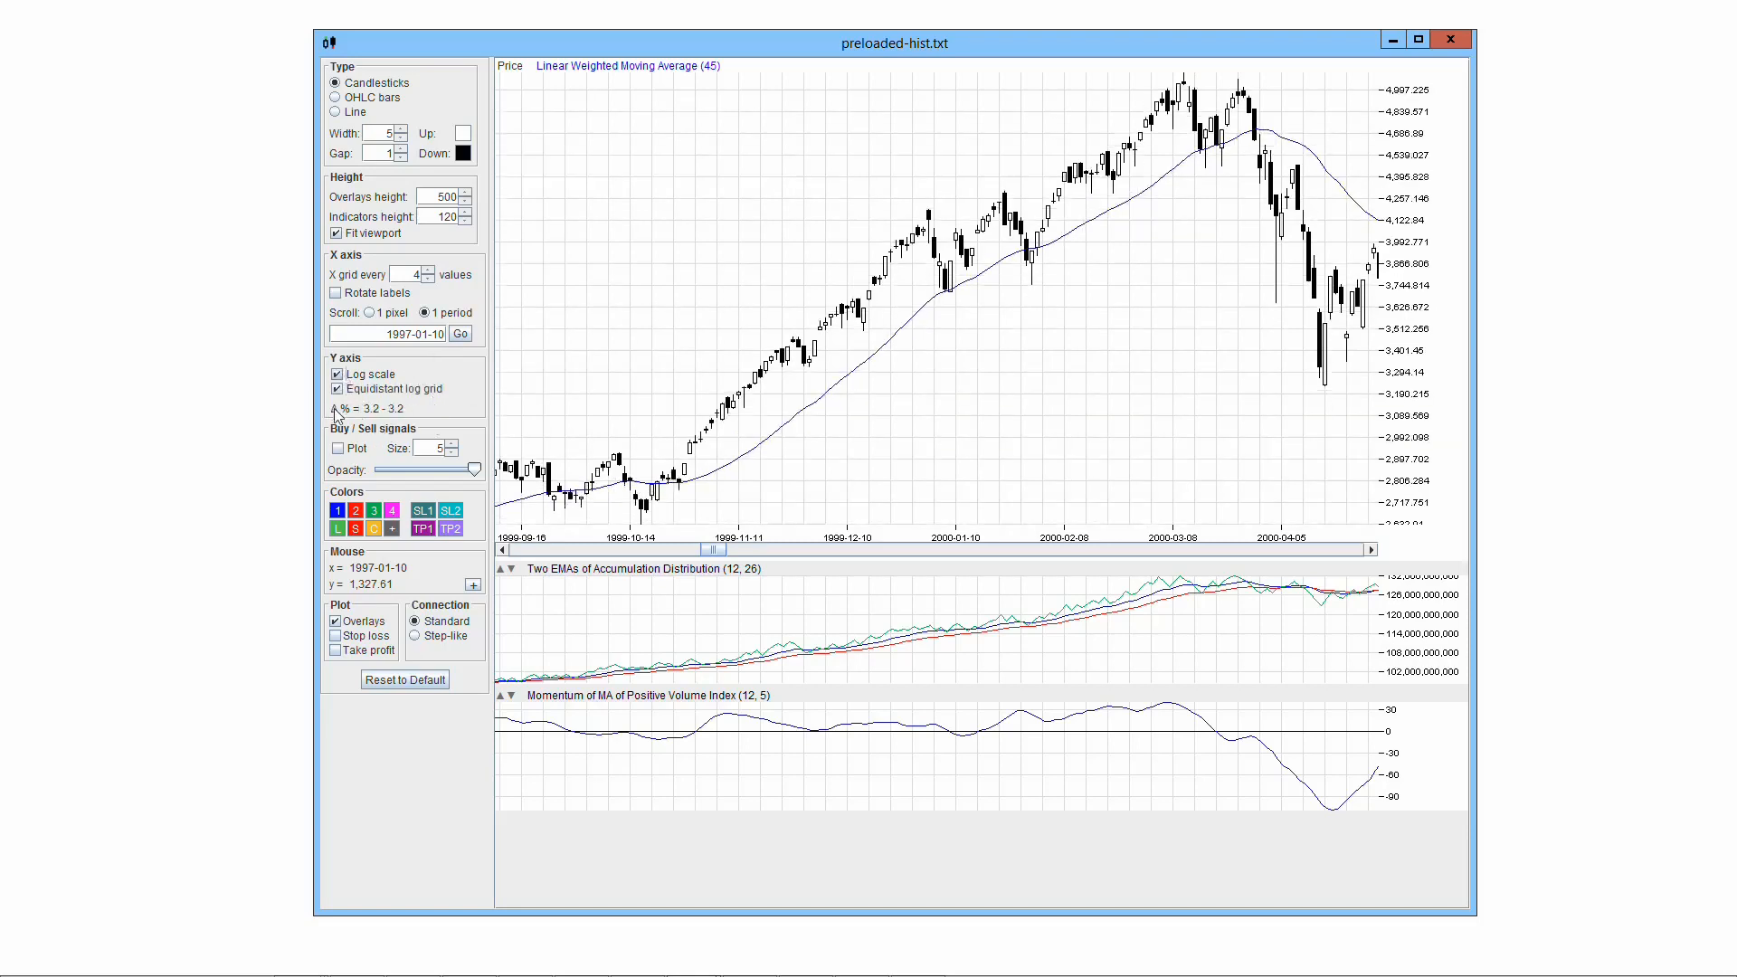
- Turn off Equidistant log grid to examine the explanation of the Δ % values, and turn it back on
click(338, 389)
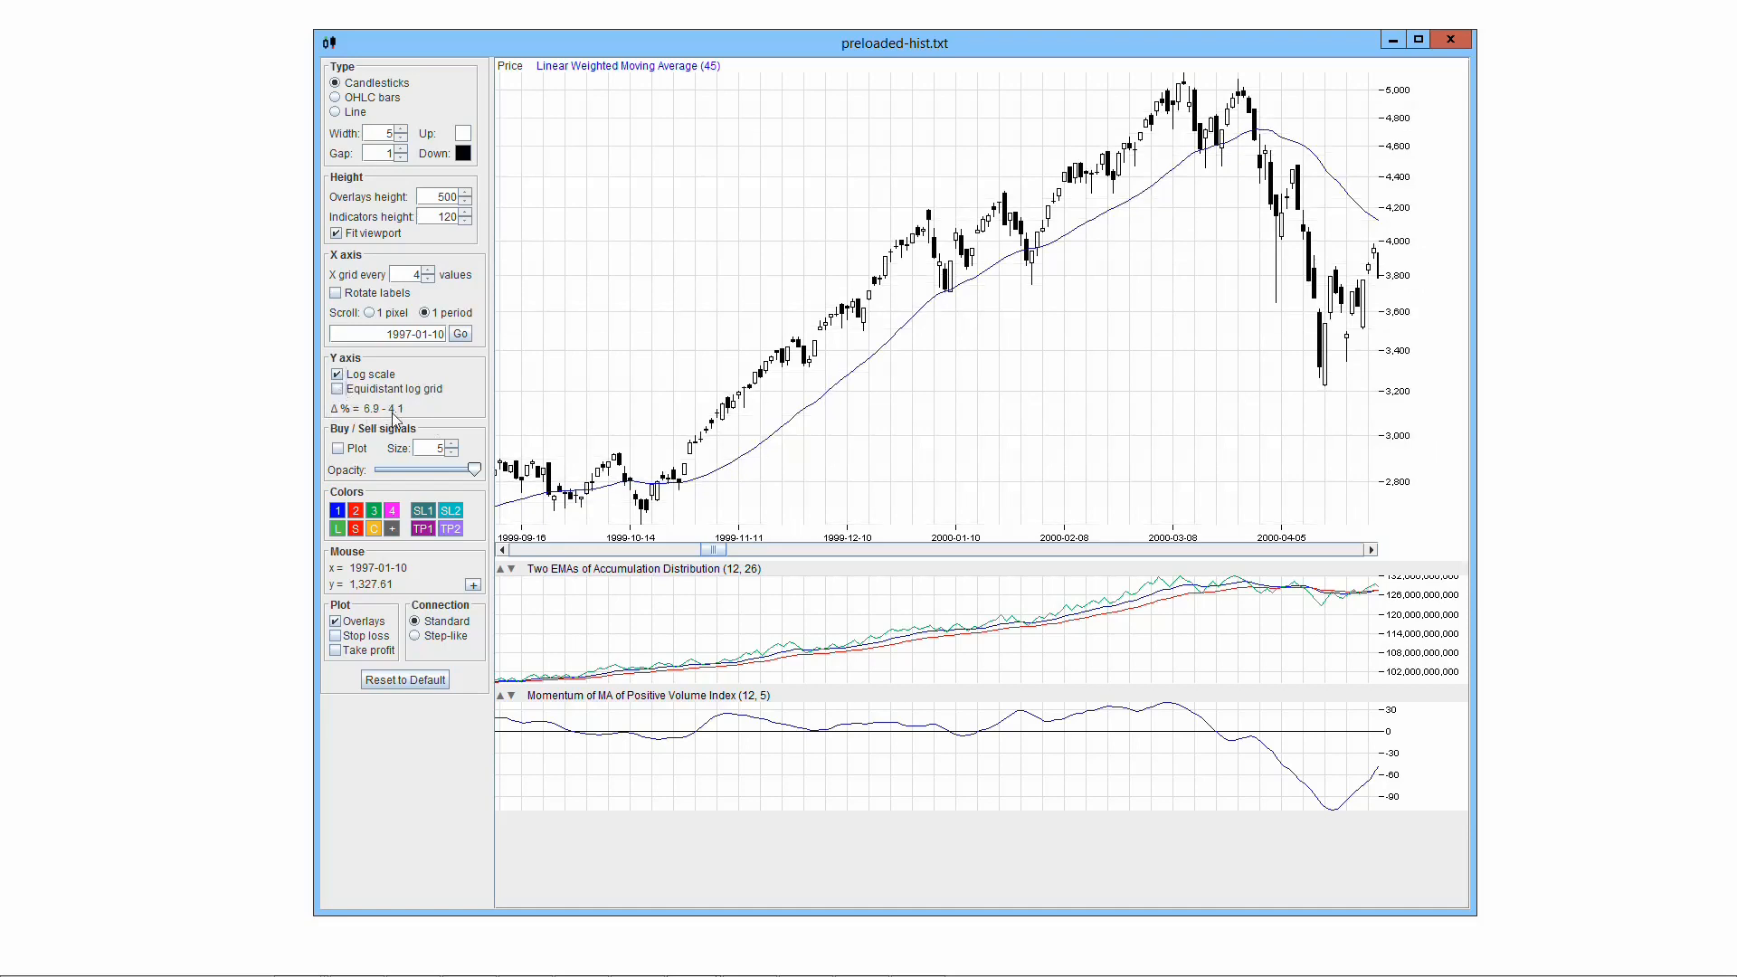
mouse_move(395, 418)
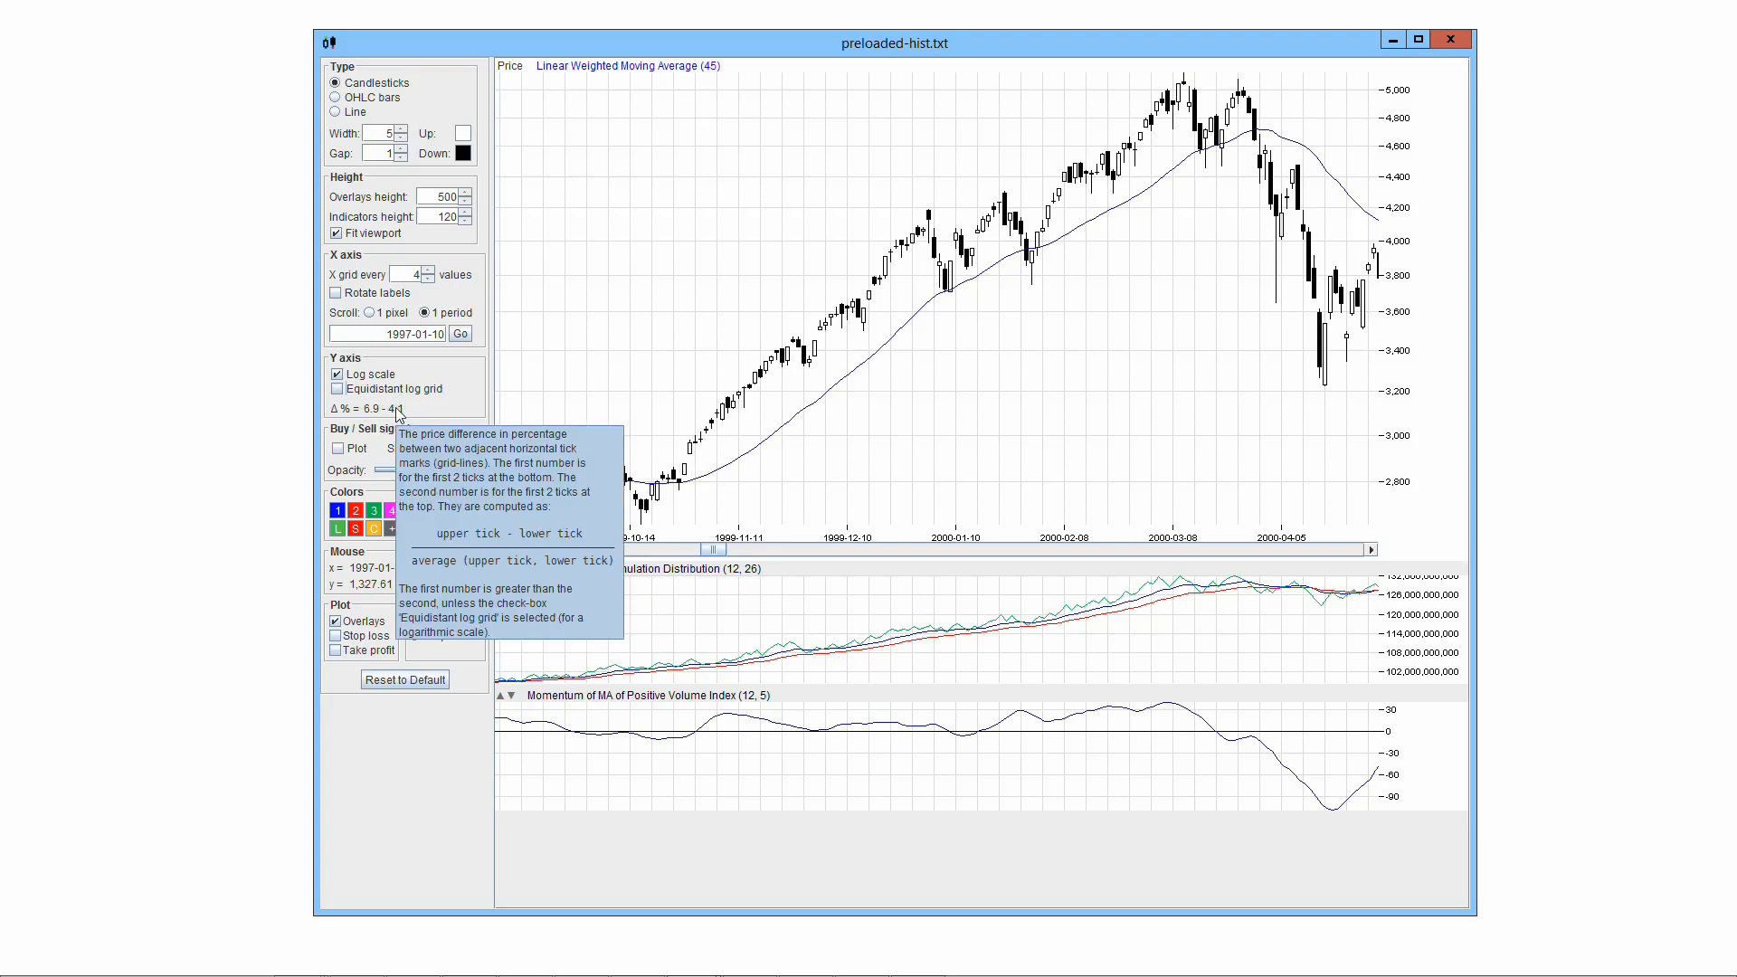
click(336, 391)
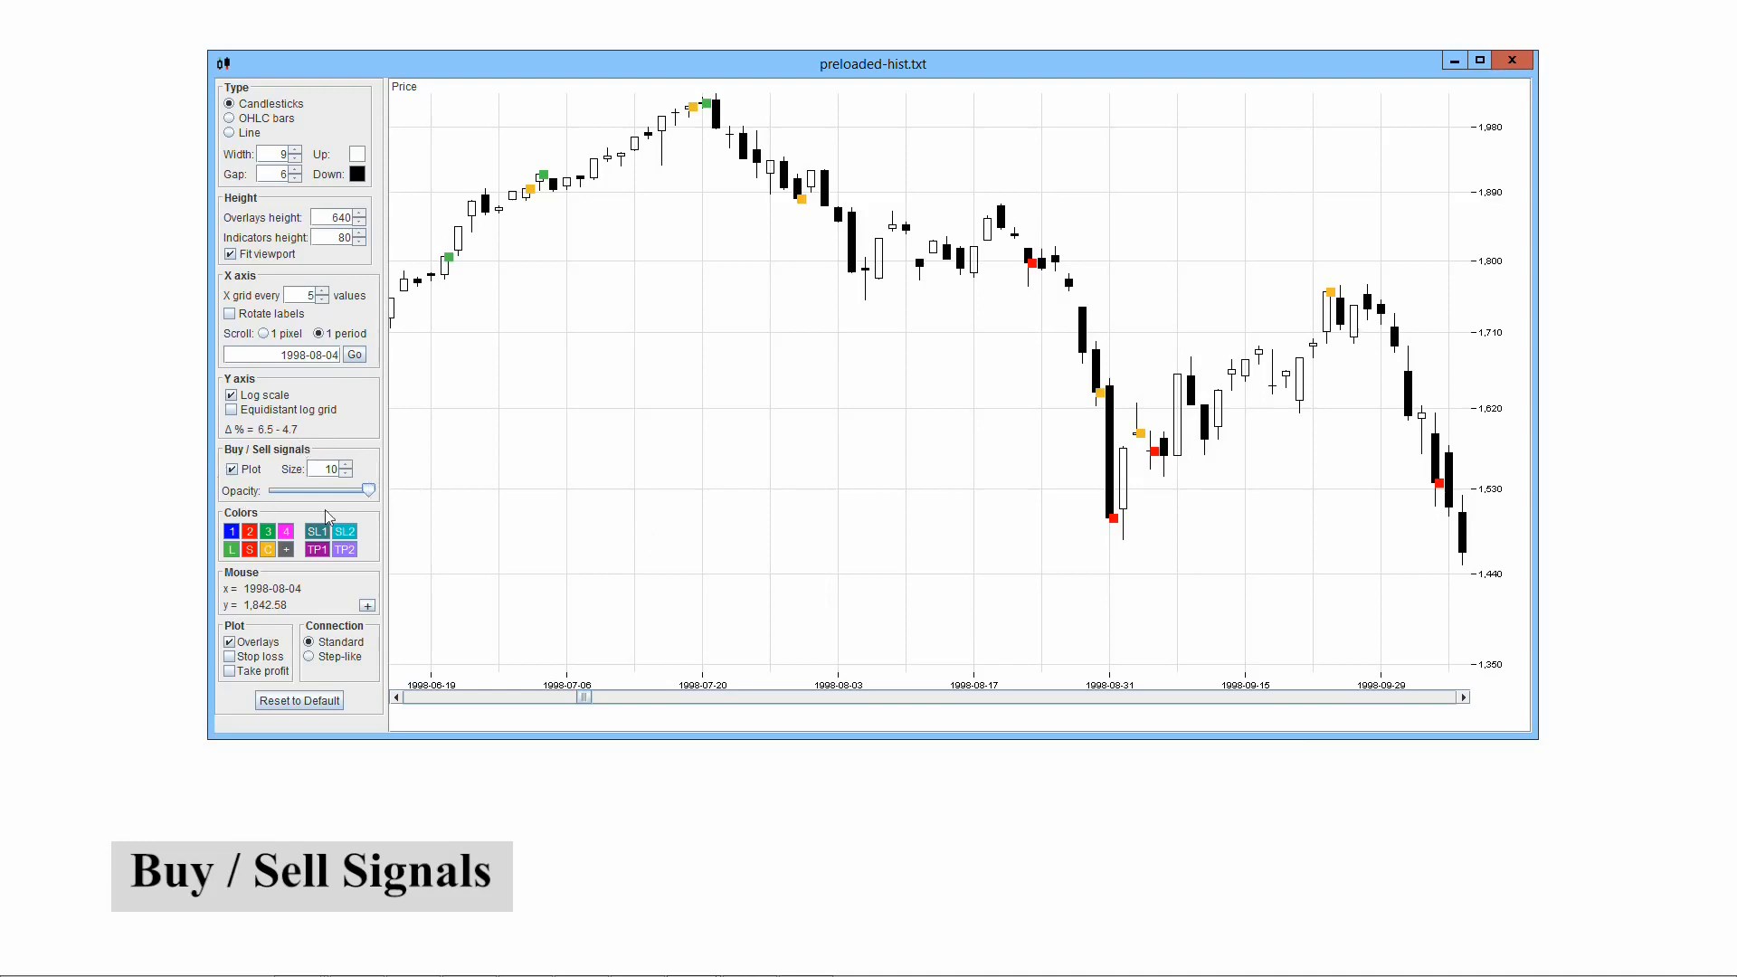
- Hide and show the buy/sell signals on the chart, and enlarge their markers to size 19
click(233, 471)
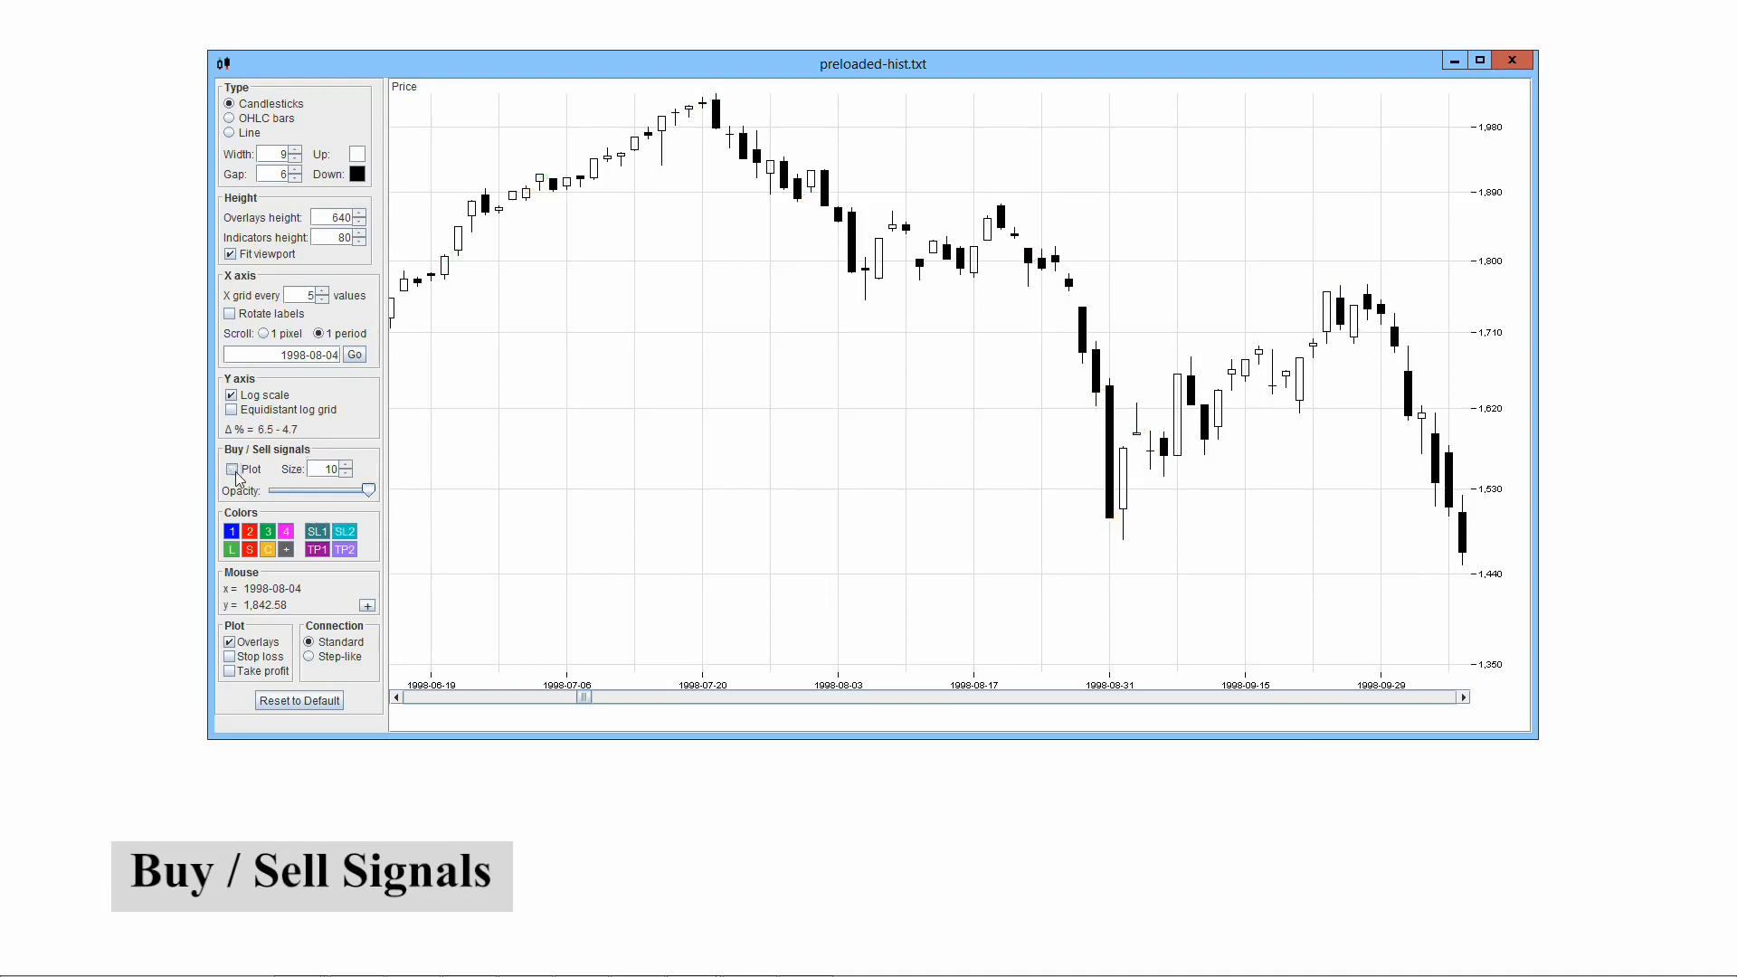
click(233, 470)
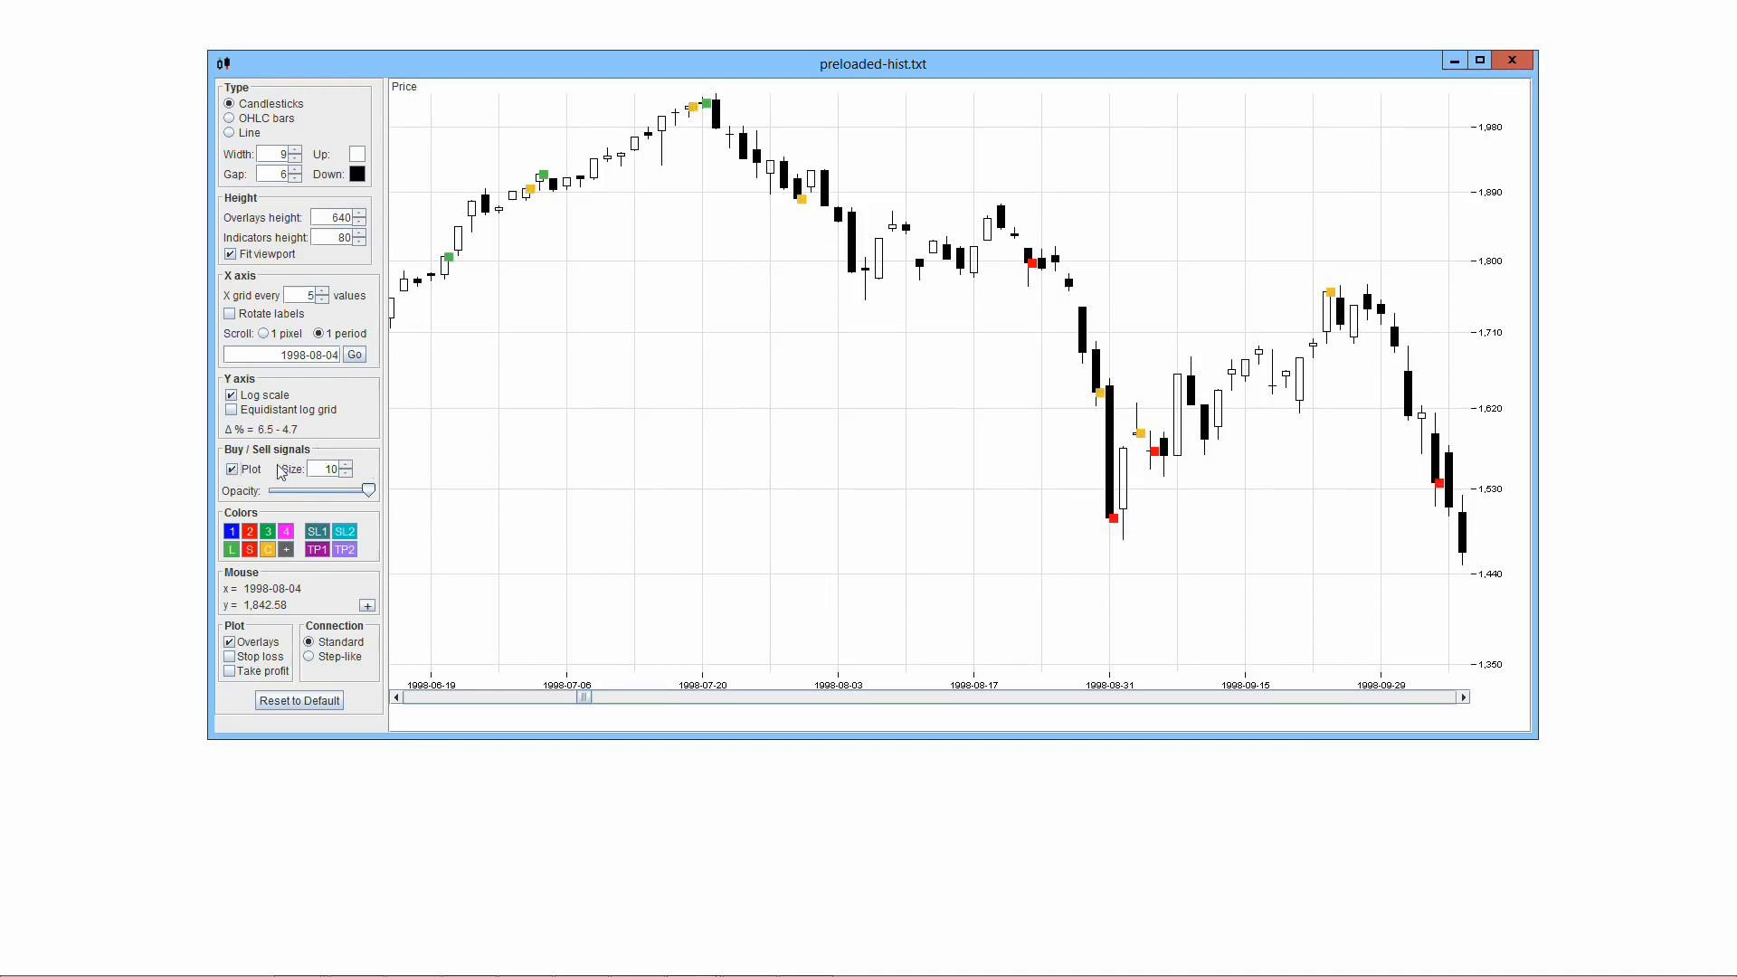
click(346, 465)
click(345, 465)
click(346, 465)
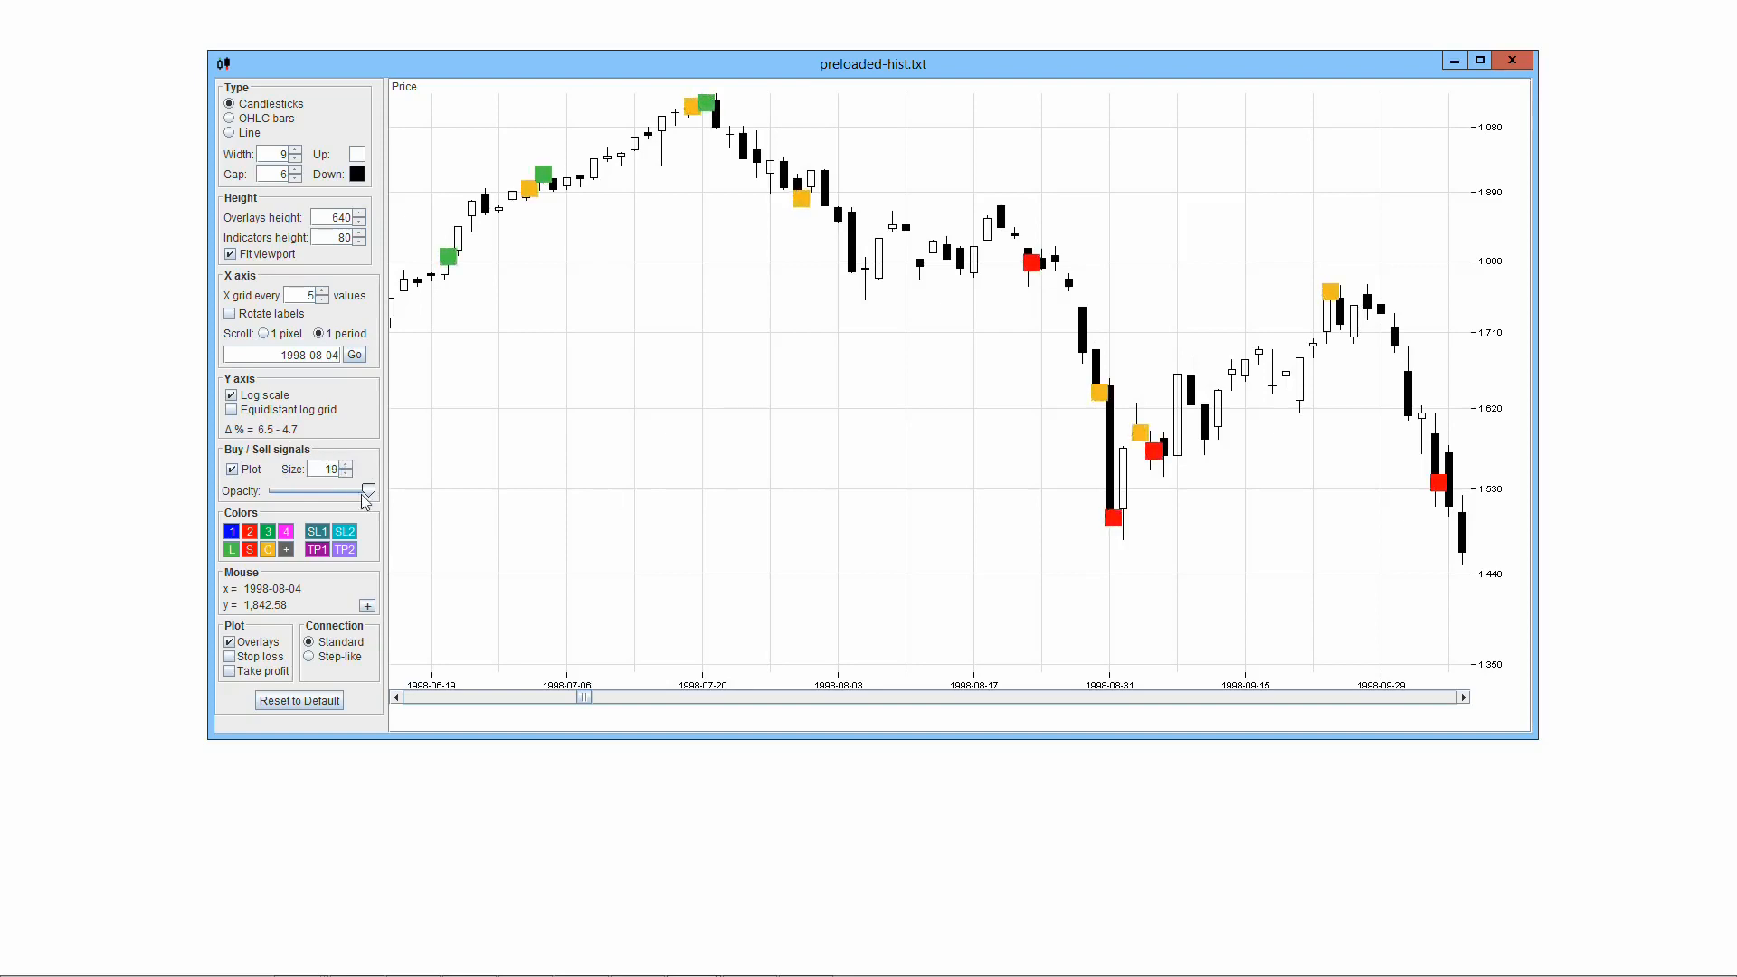
- Set the buy/sell signal size back to 10 and lower the markers' opacity to roughly half
click(346, 475)
click(347, 475)
click(347, 474)
click(346, 475)
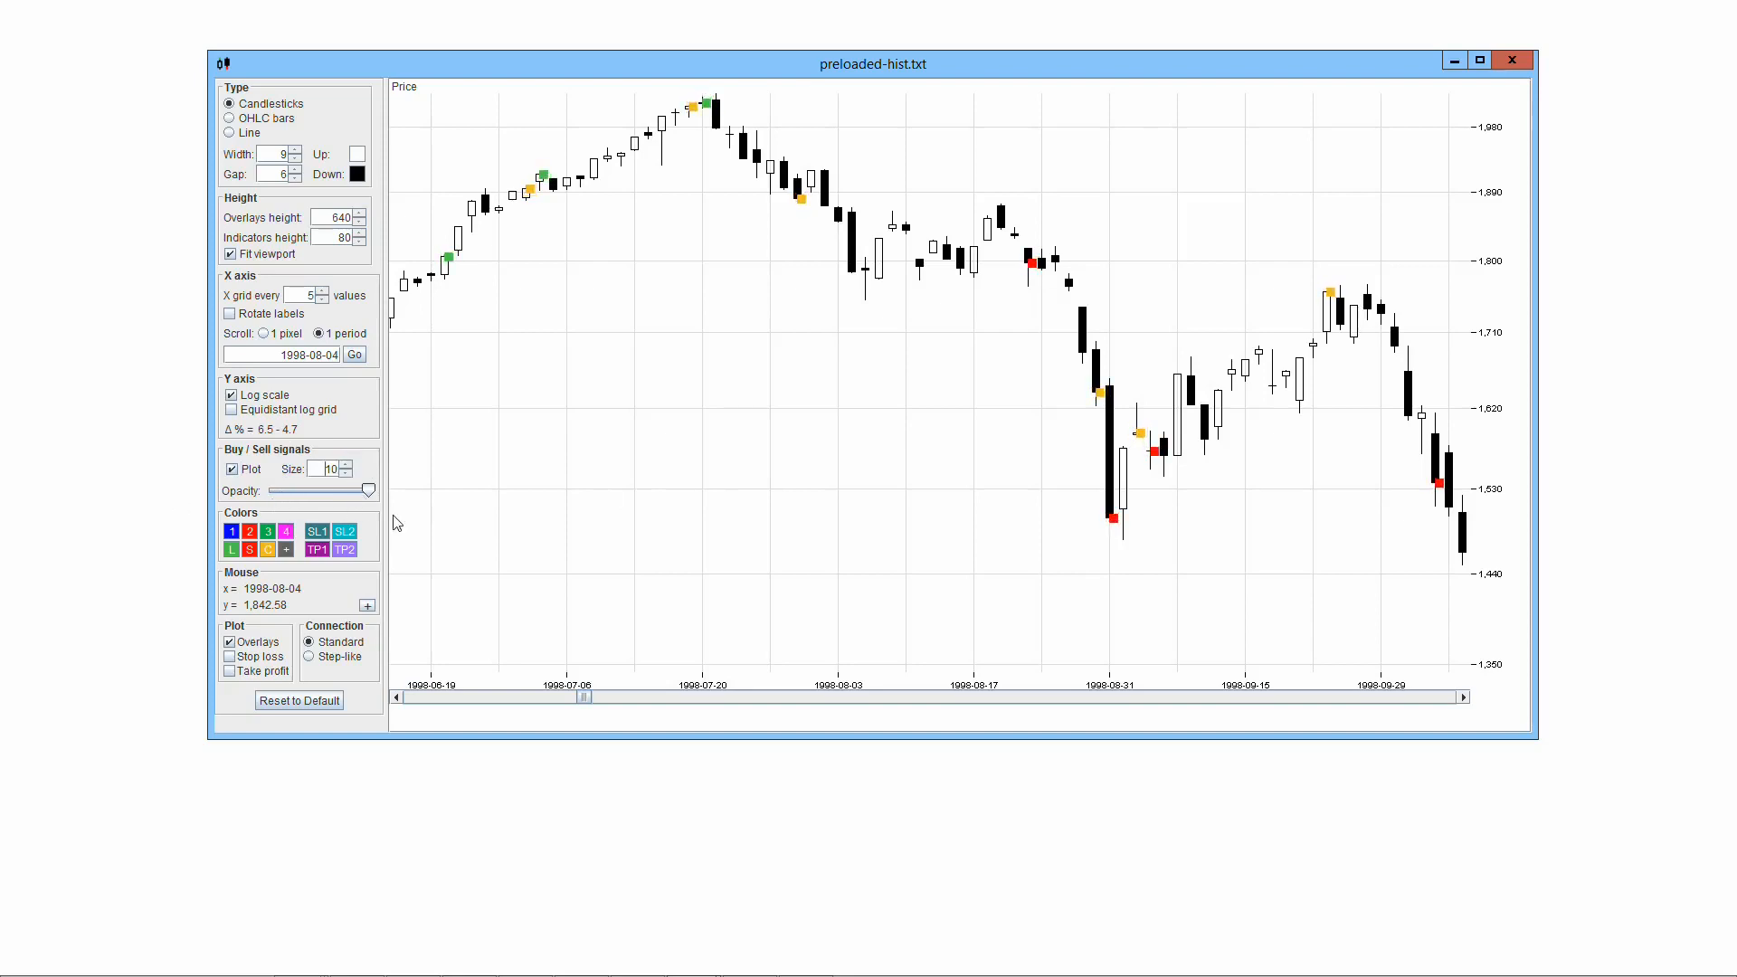
drag(359, 491, 314, 490)
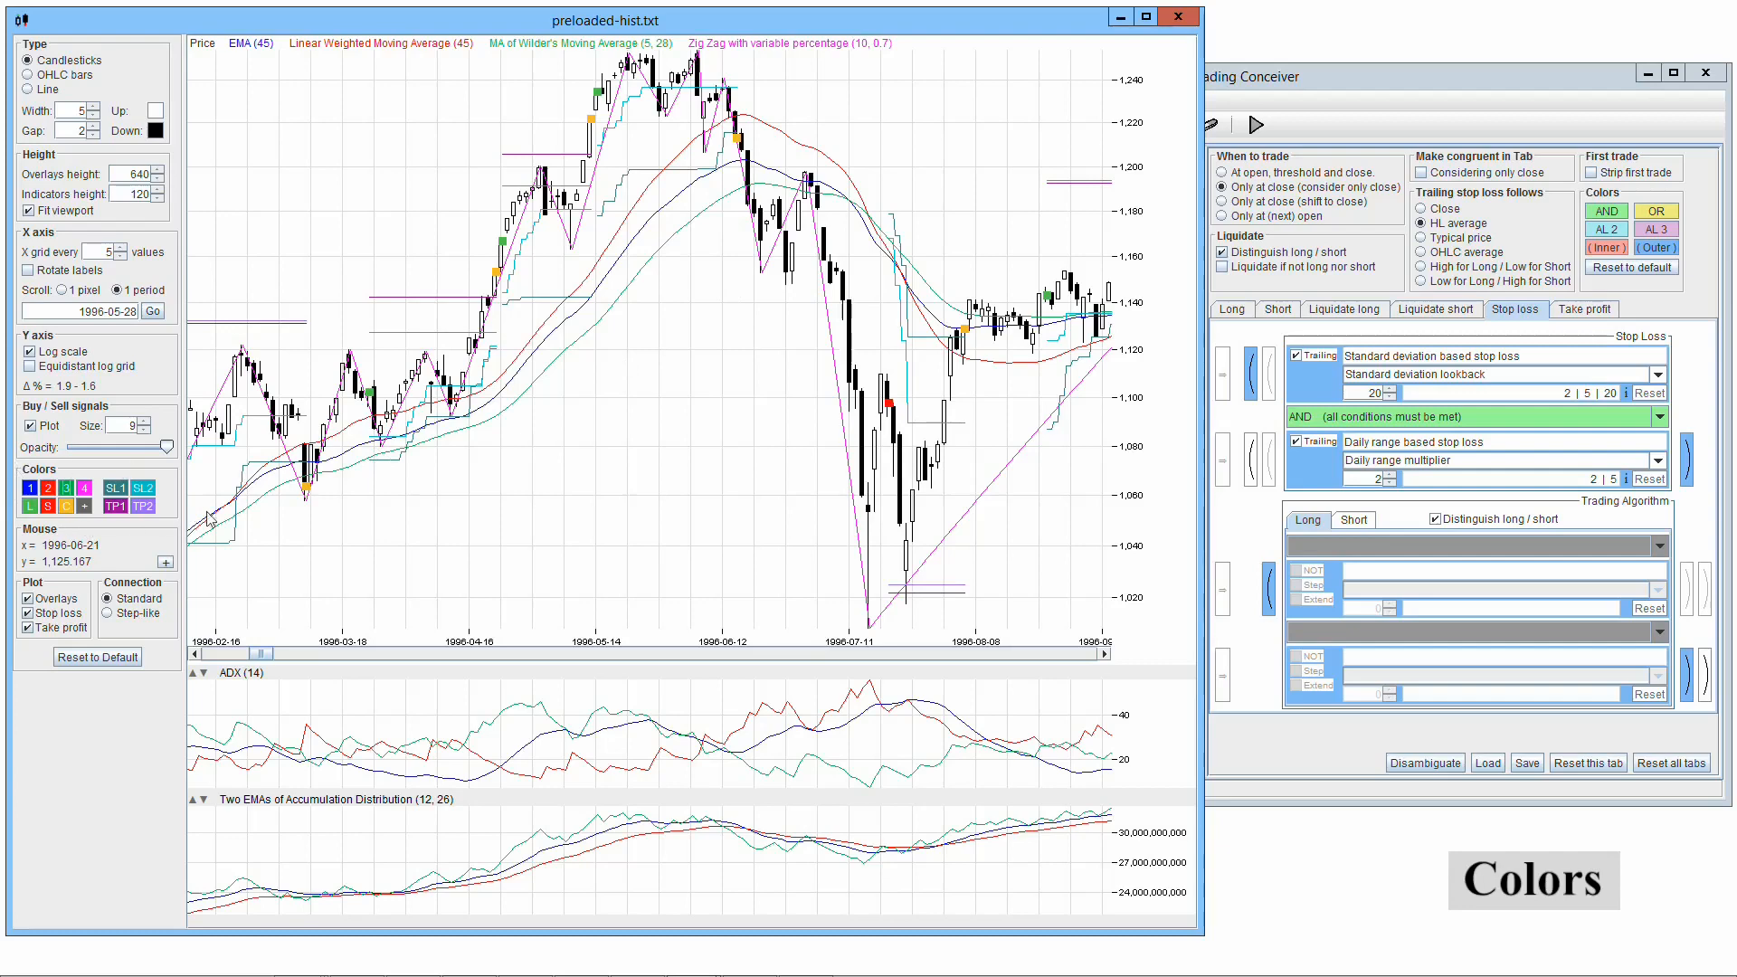
- Change chart color 3 to blue from the color swatches
click(64, 489)
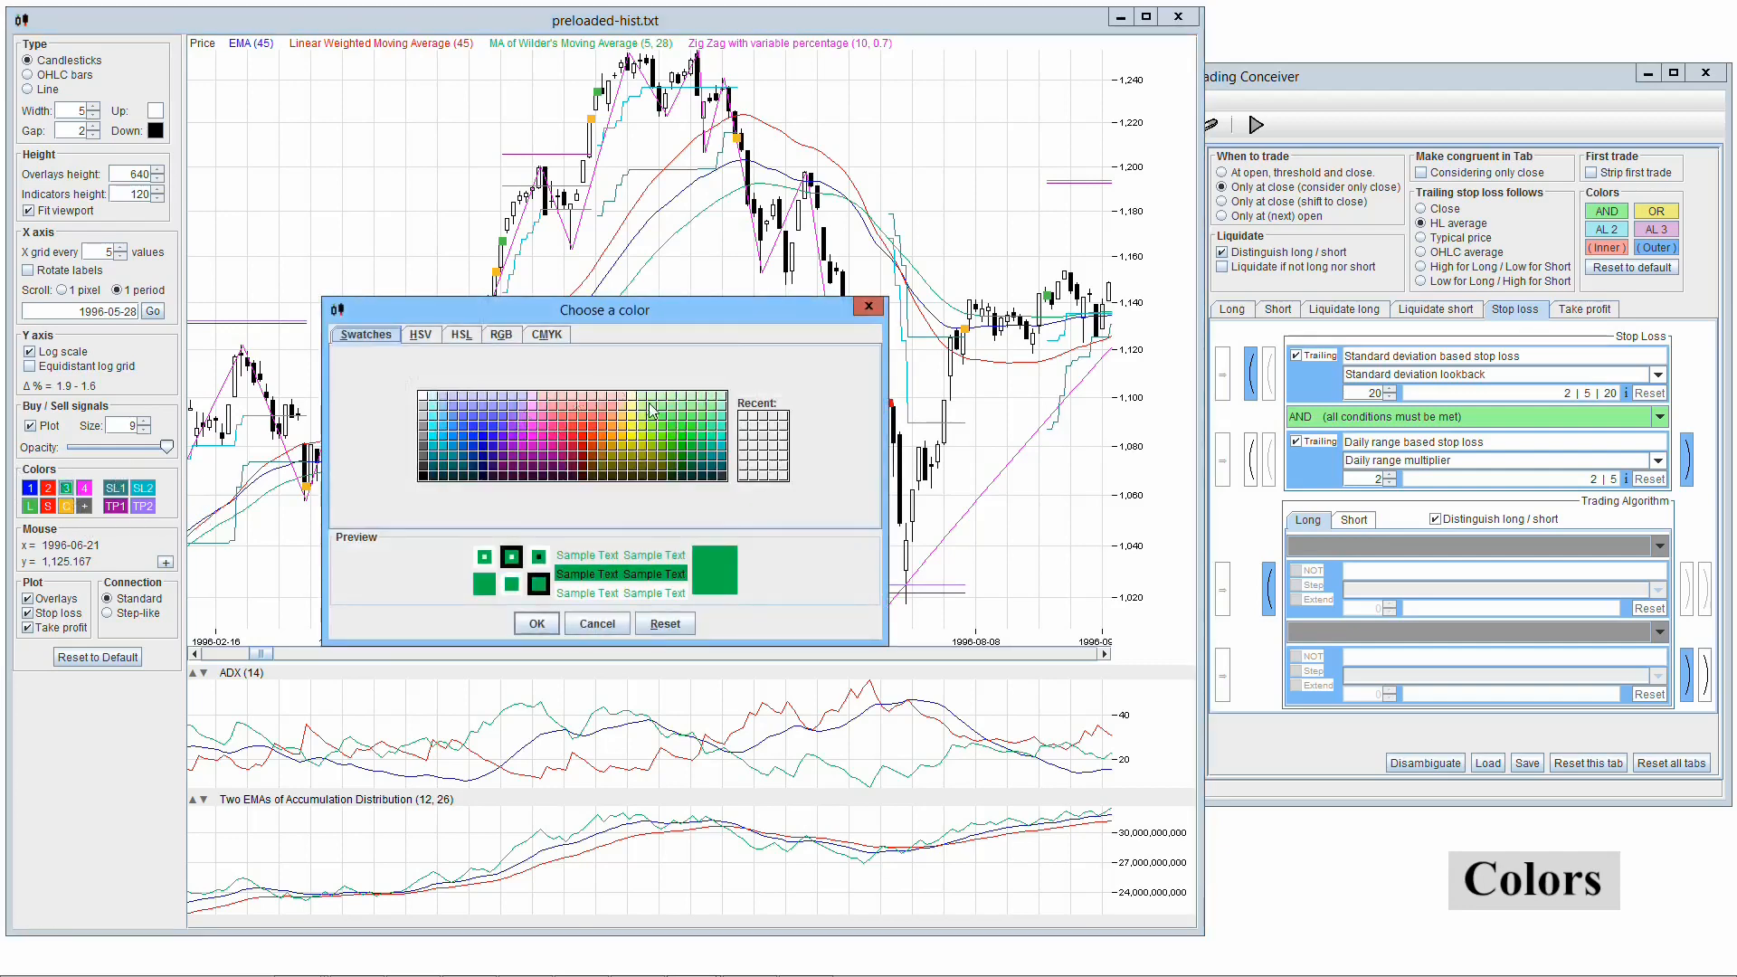
click(483, 441)
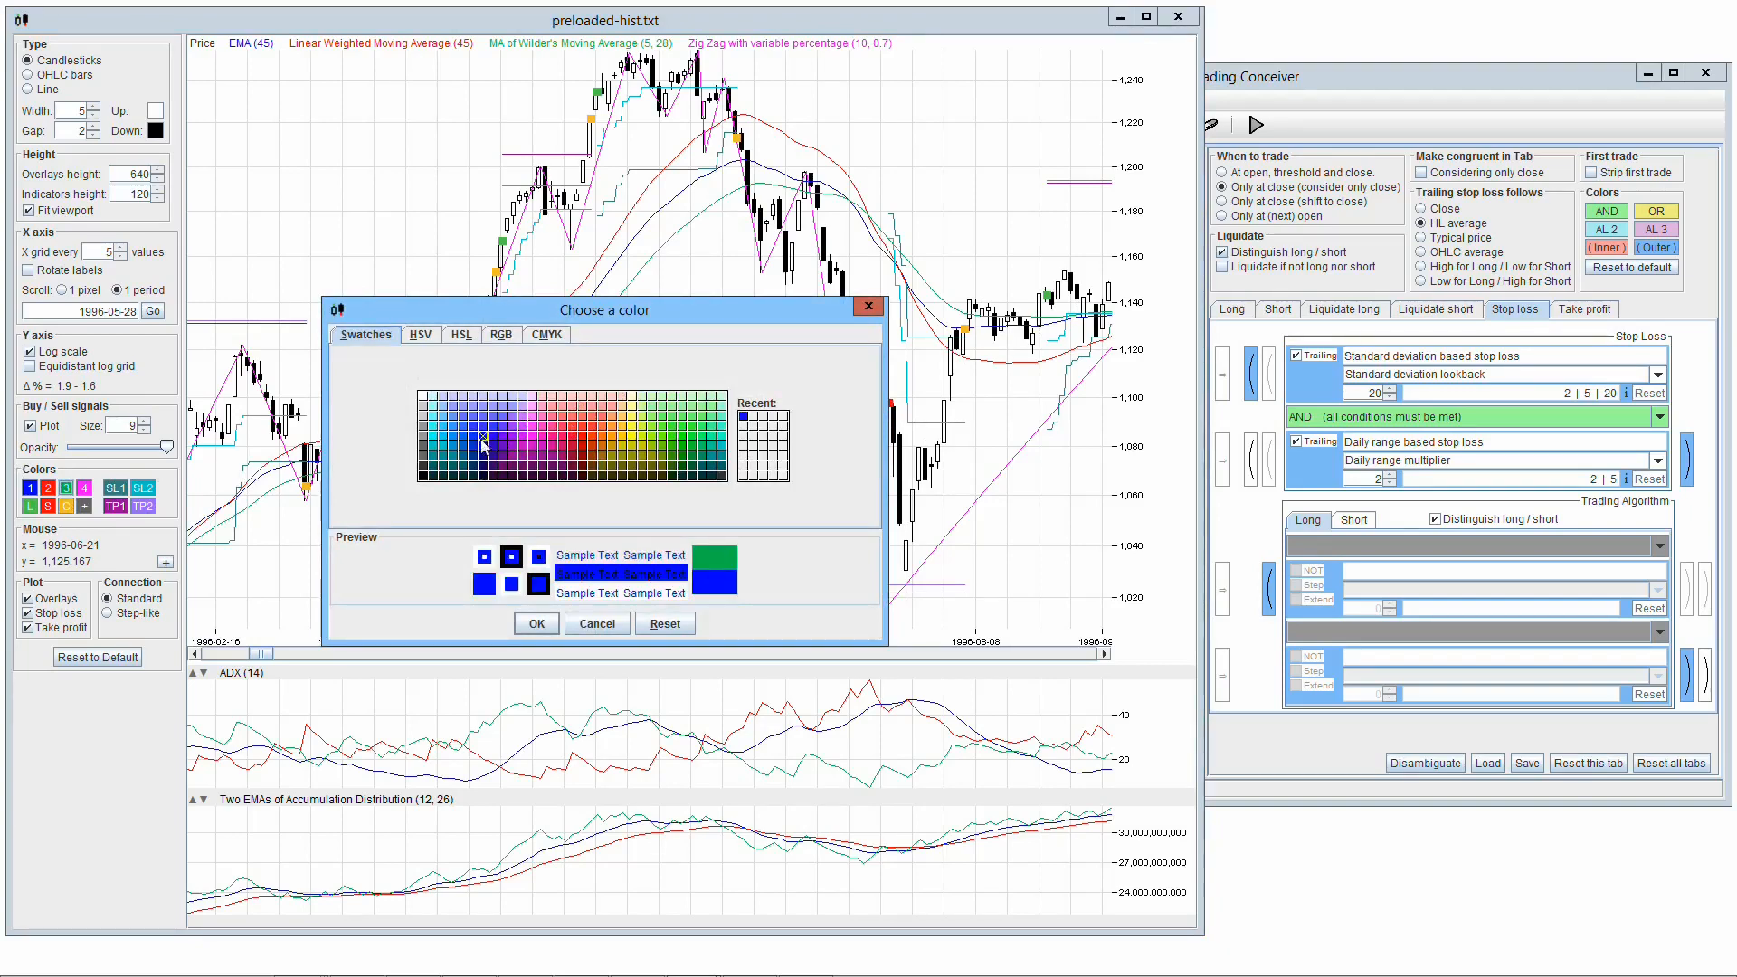
click(537, 626)
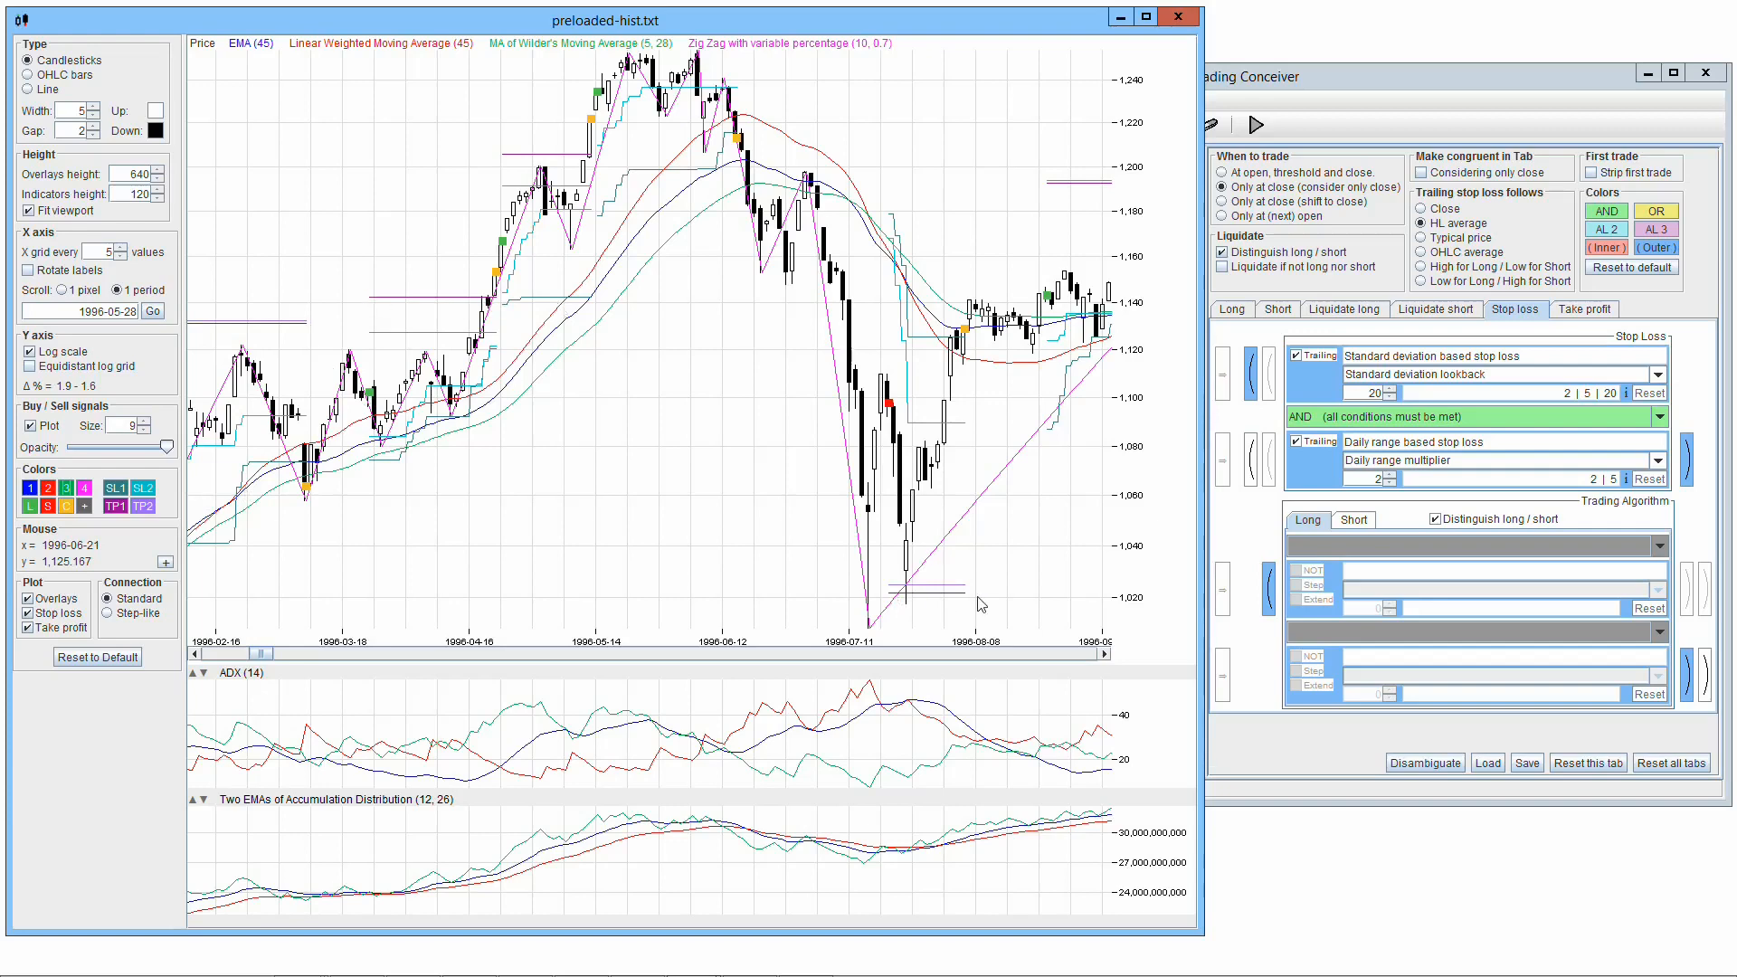
- Show the Take profit conditions in the Trading Conceiver window and open the TP1 color setting of the chart
click(1572, 313)
click(127, 507)
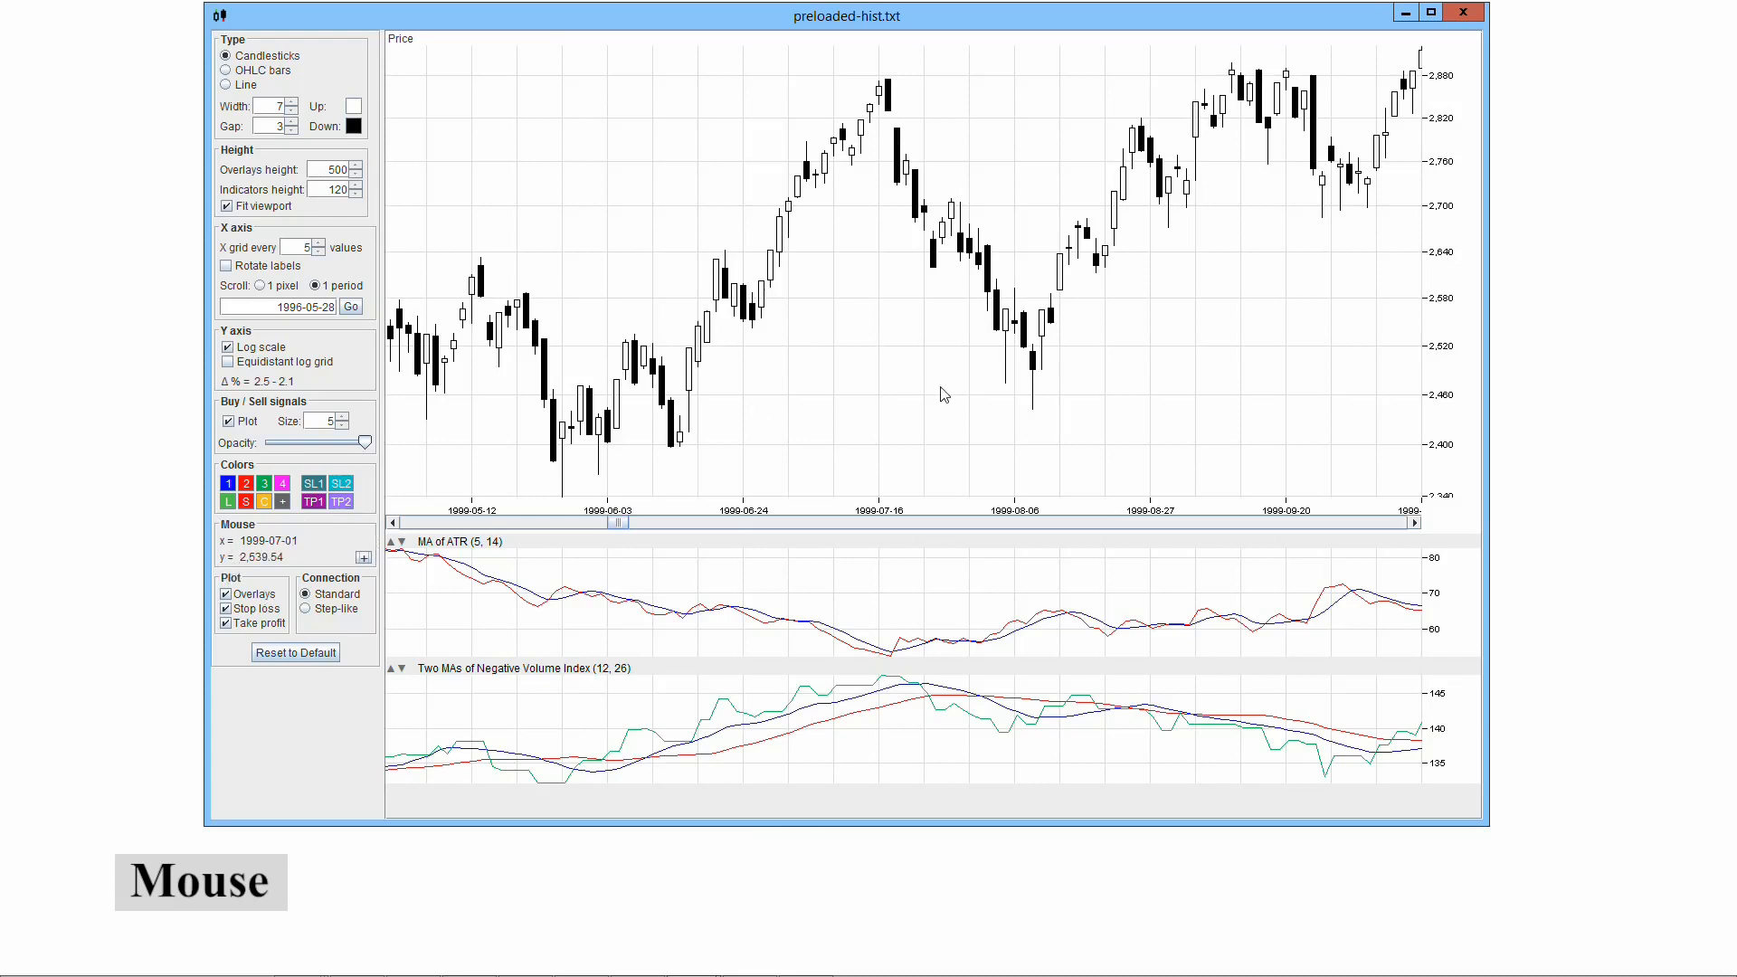
- Show the crosshair on the price chart to examine the date and price at the pointer
click(915, 337)
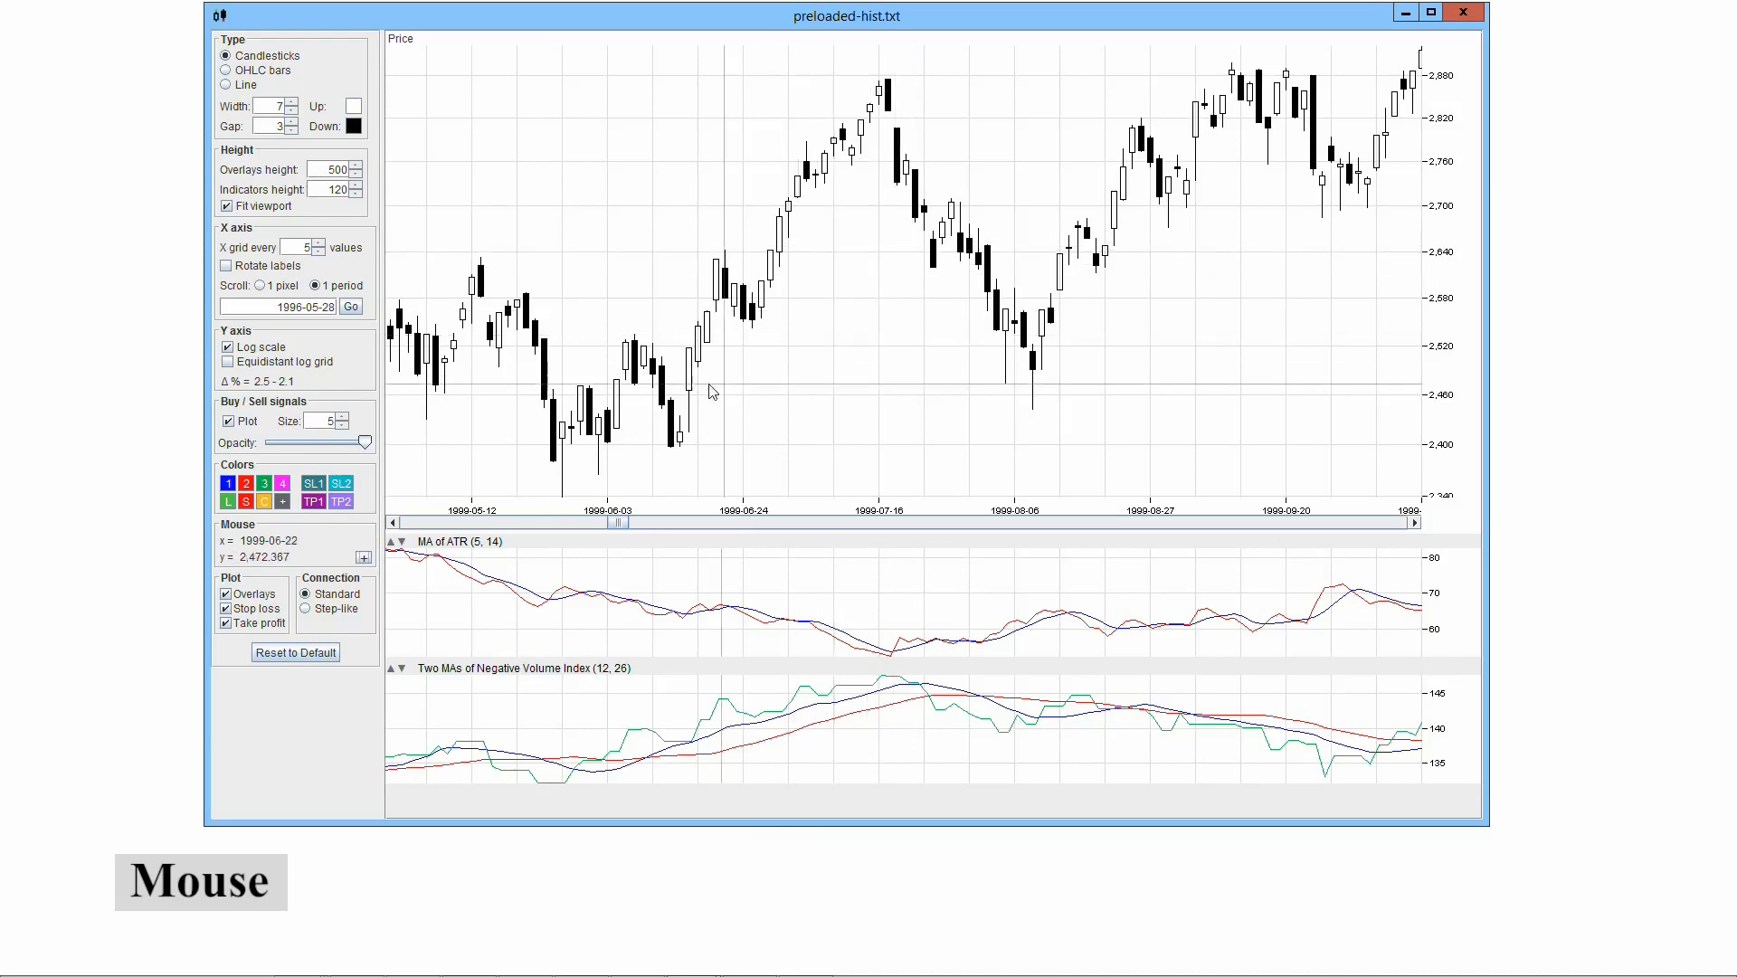
- Toggle the mouse crosshair of the price chart
click(362, 559)
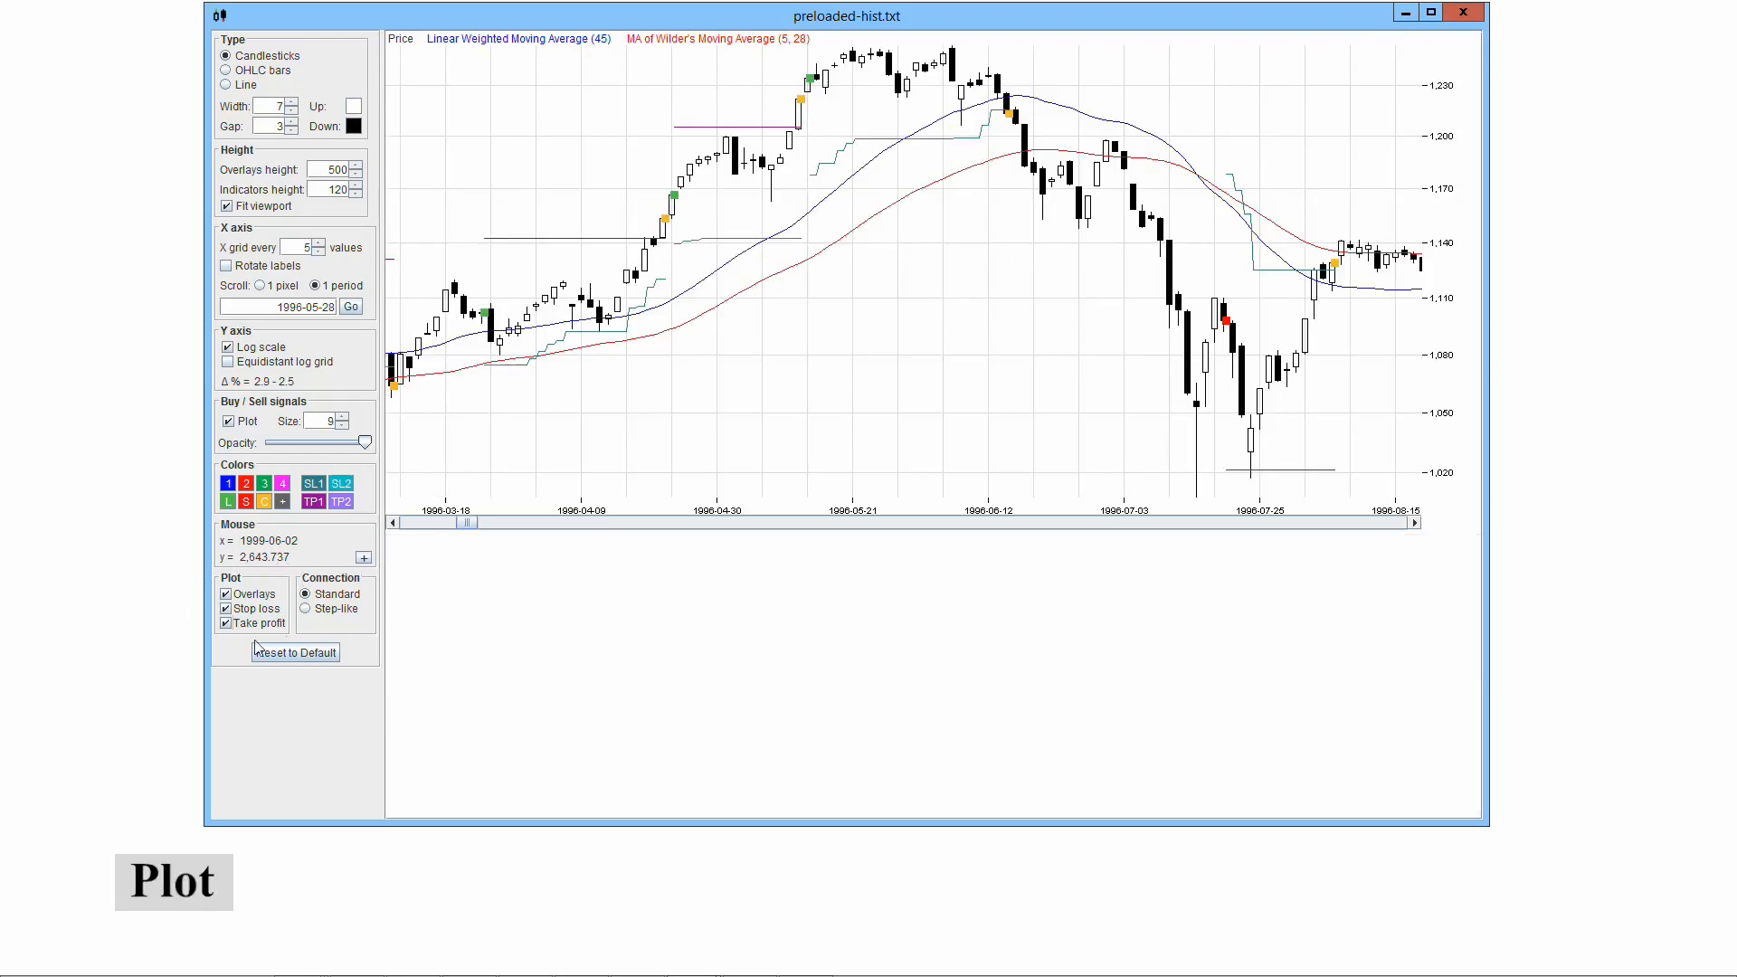
- Hide the moving average overlays on the price chart and show them again
click(226, 594)
click(226, 594)
click(226, 595)
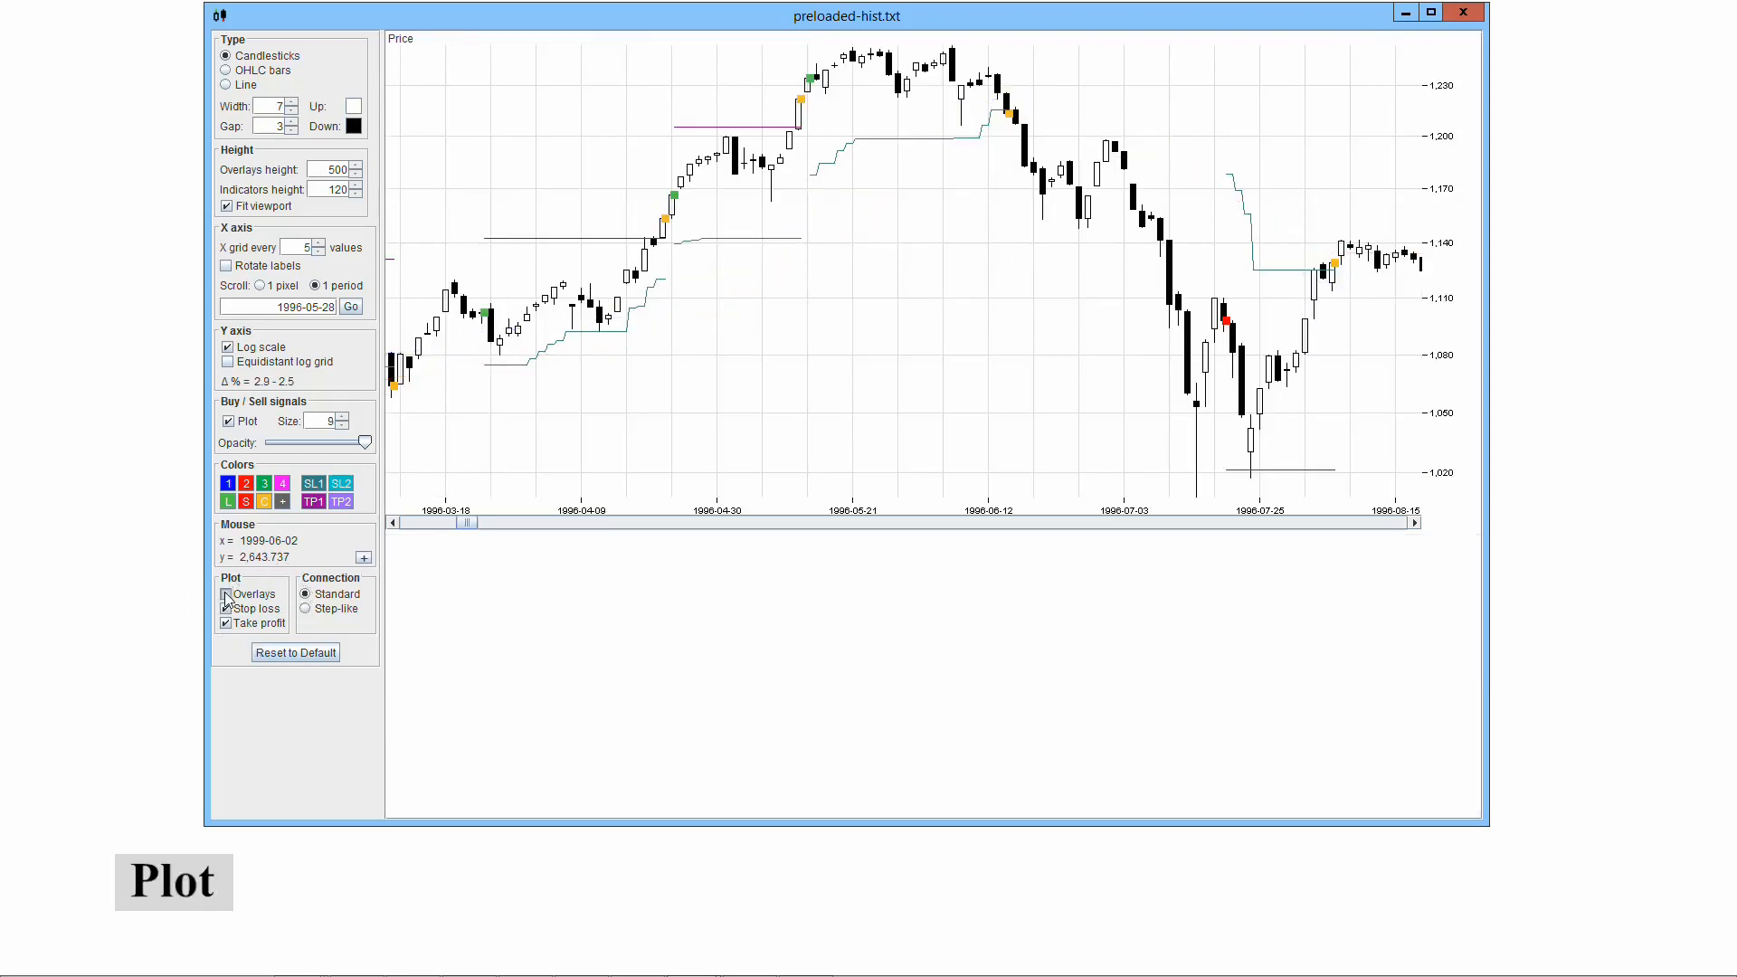
click(226, 594)
- Hide the stop loss lines on the price chart and show them again
click(226, 609)
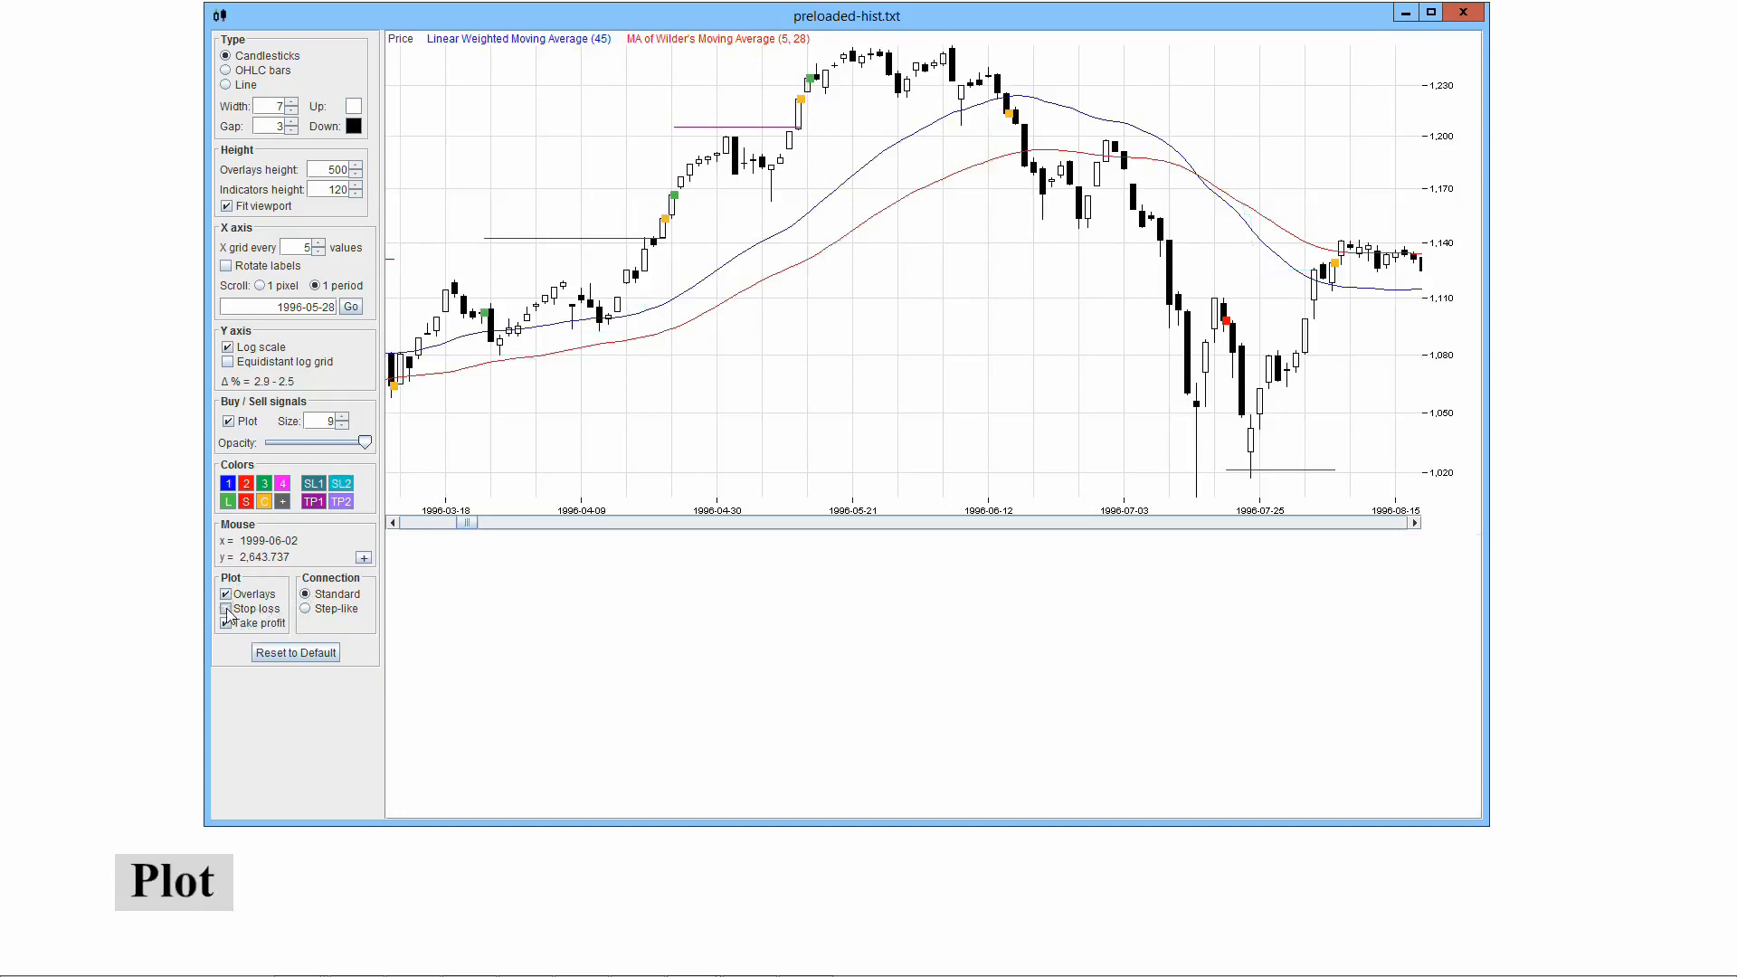
click(226, 609)
click(226, 608)
click(226, 609)
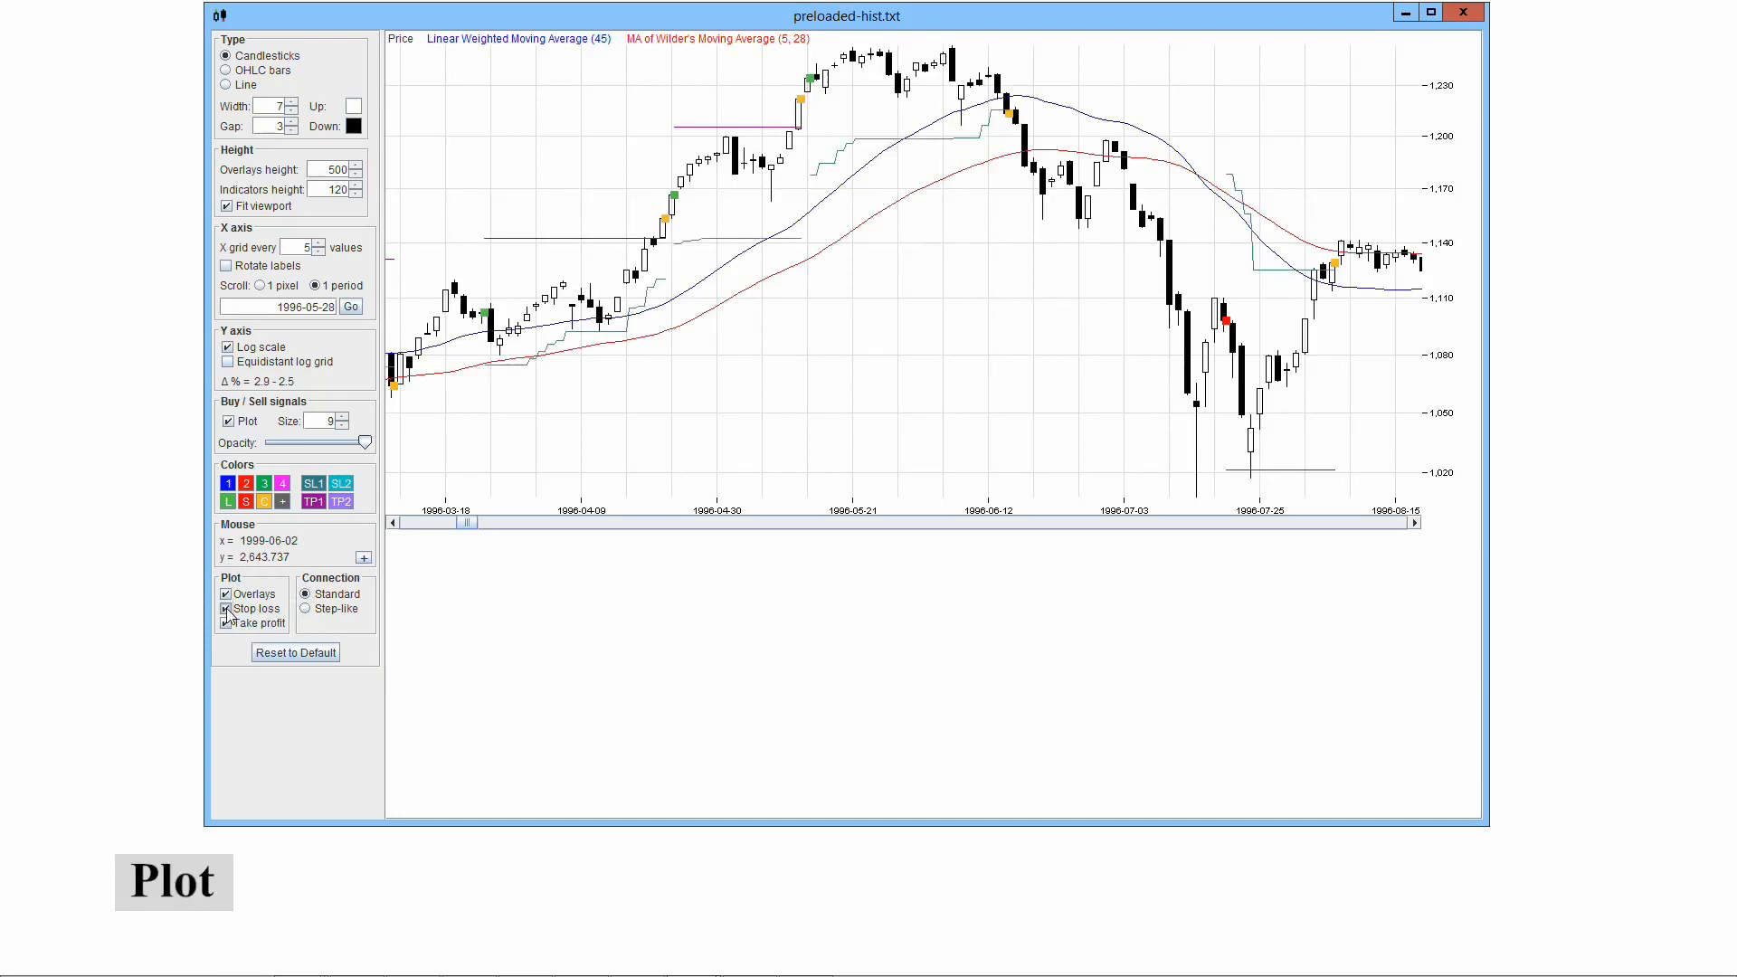
- Hide the take profit lines on the price chart and show them again
click(226, 624)
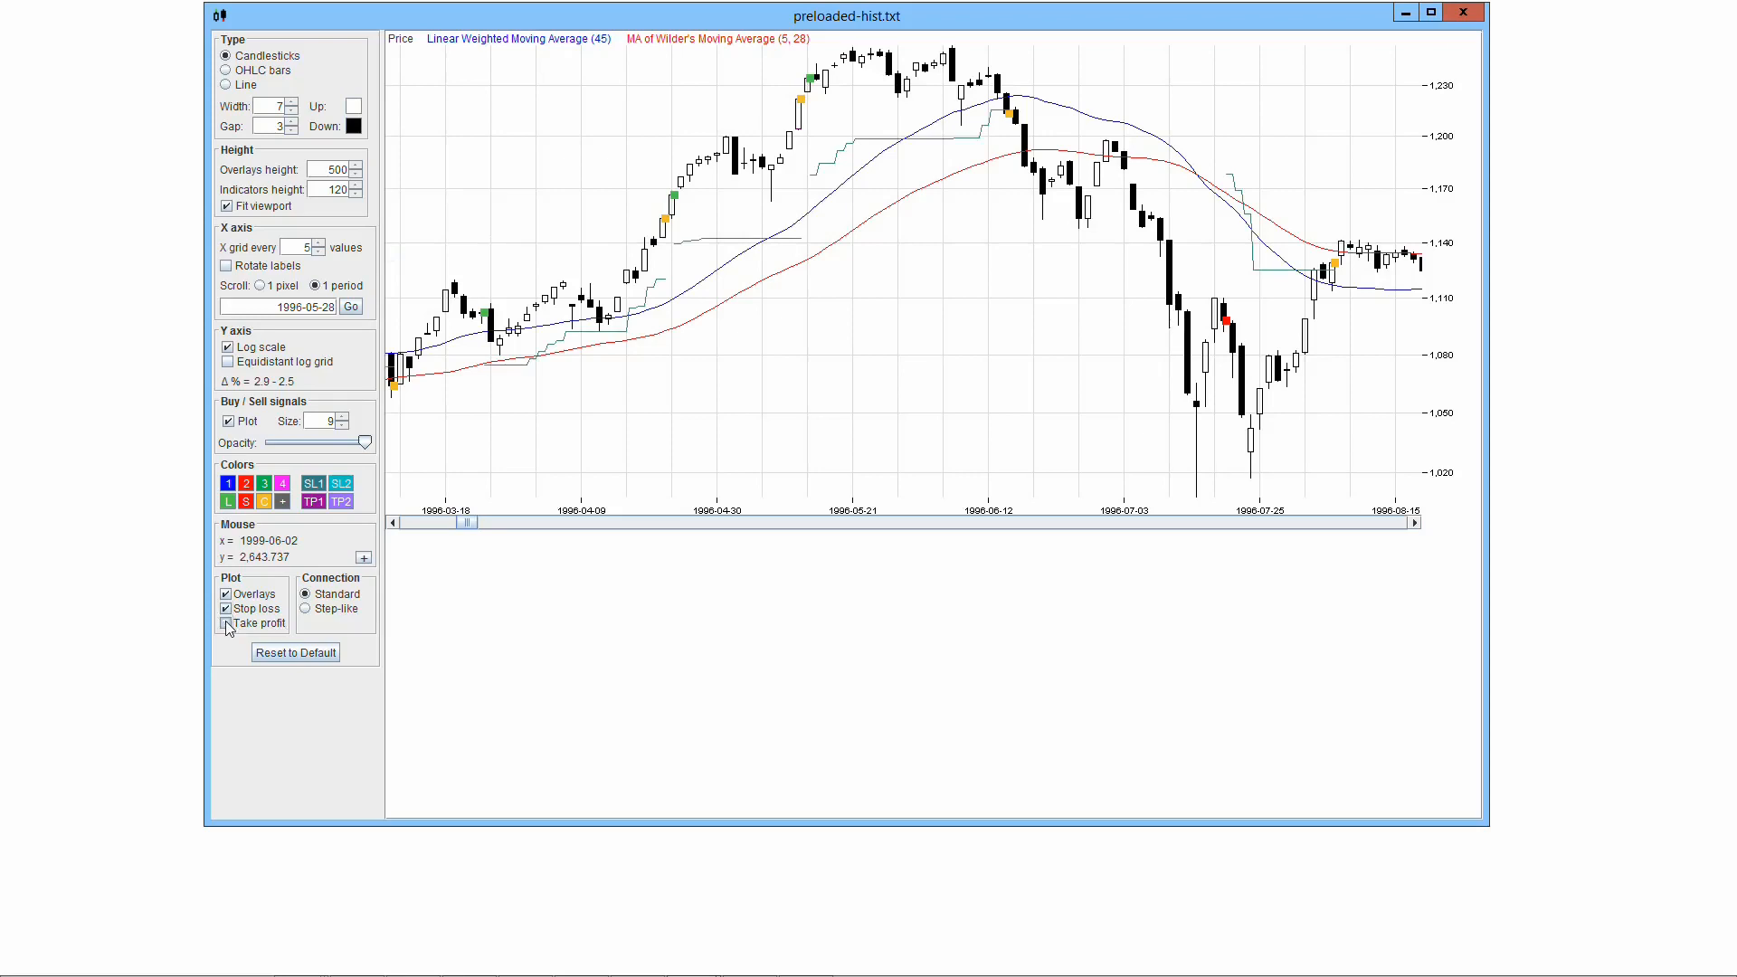
click(226, 623)
click(226, 623)
click(226, 623)
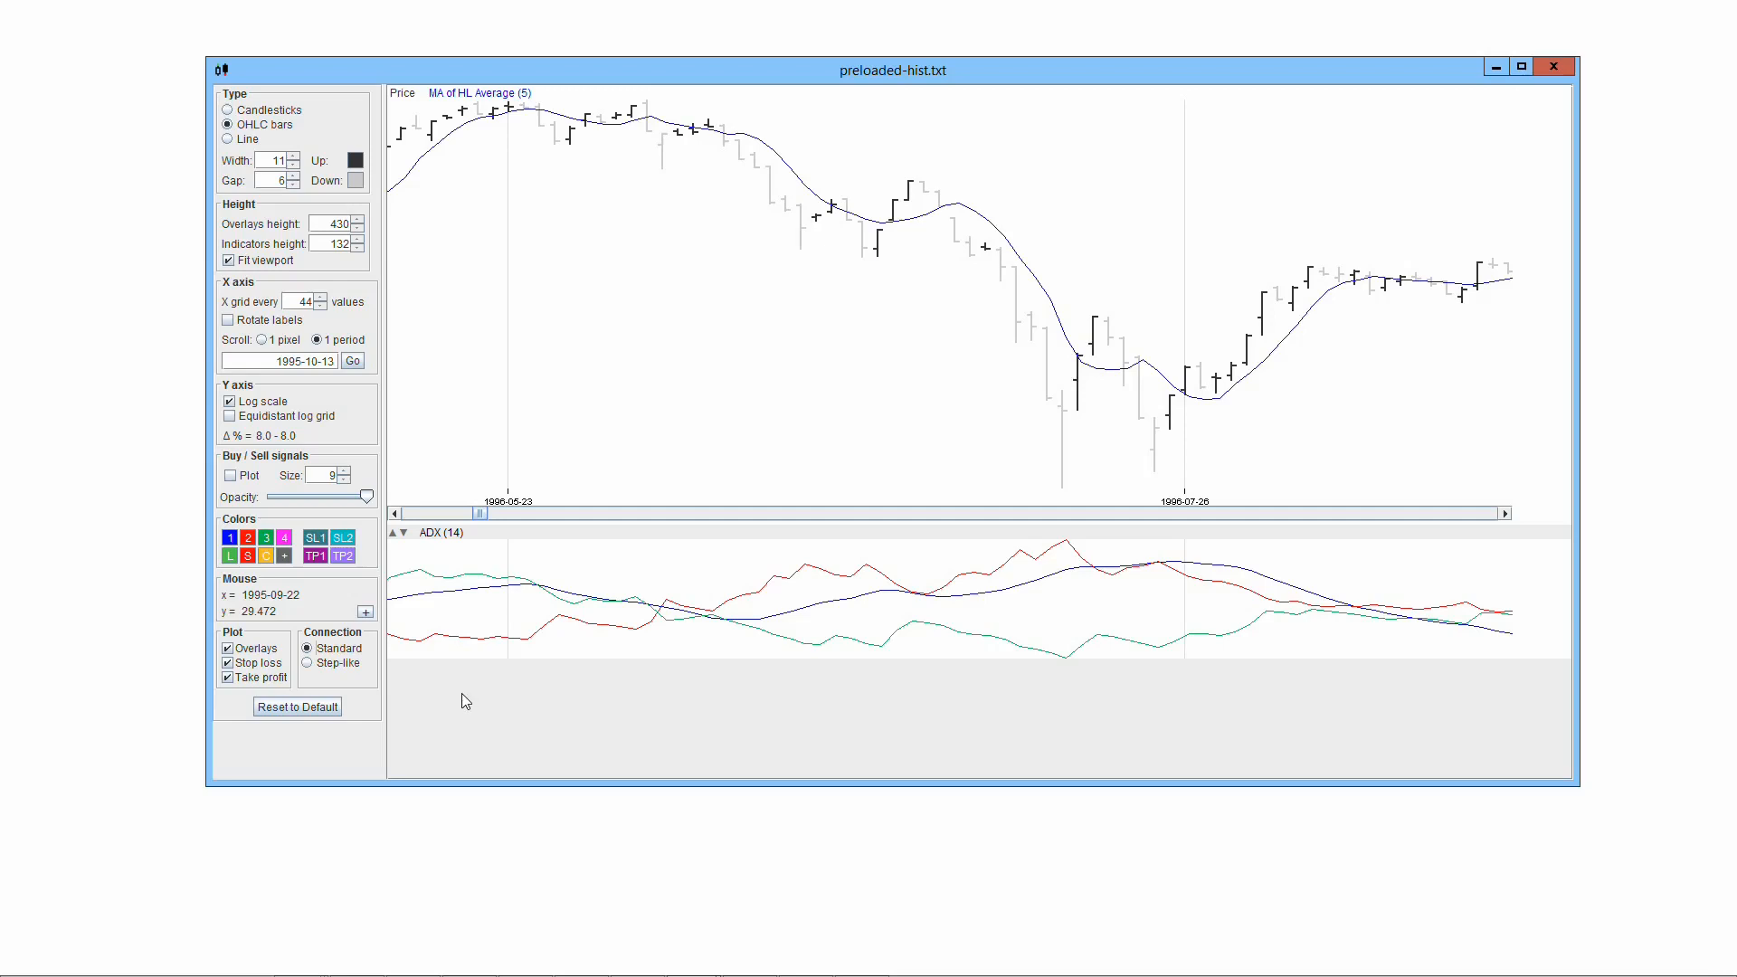
- Switch the connection of the OHLC chart's overlay and ADX lines to Step-like
click(310, 663)
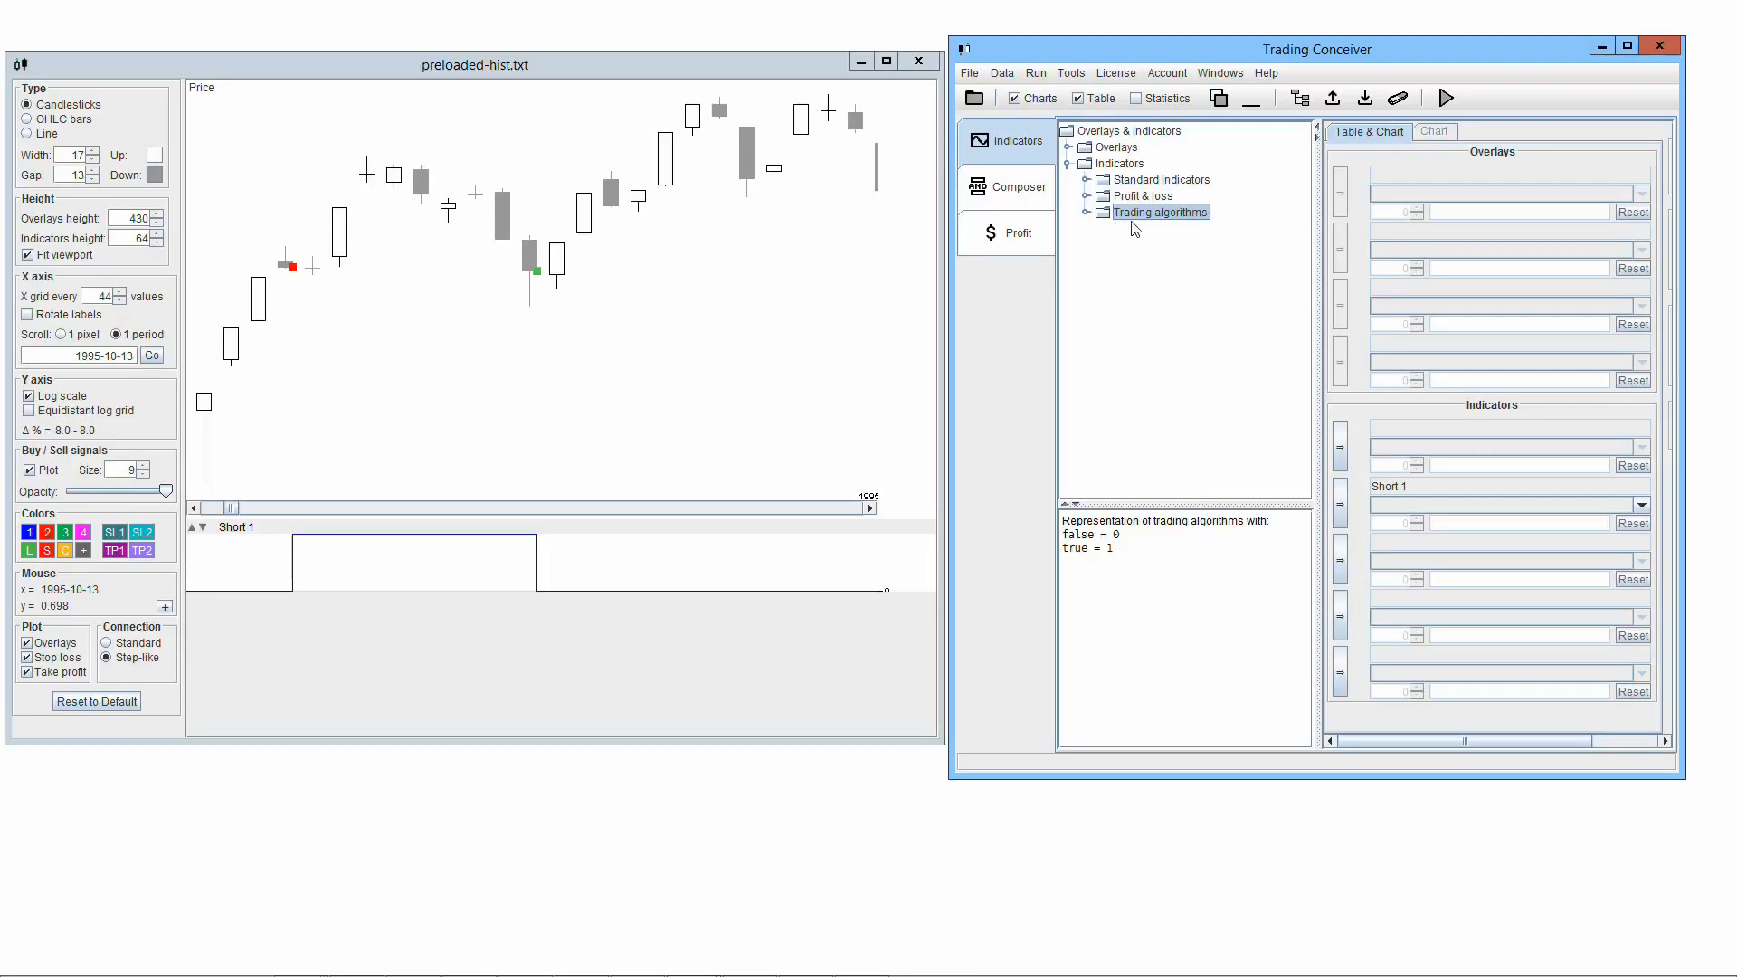
- Expand the Trading algorithms indicators and examine the Short 1 signal at the sell and buy markers on the chart
click(1093, 214)
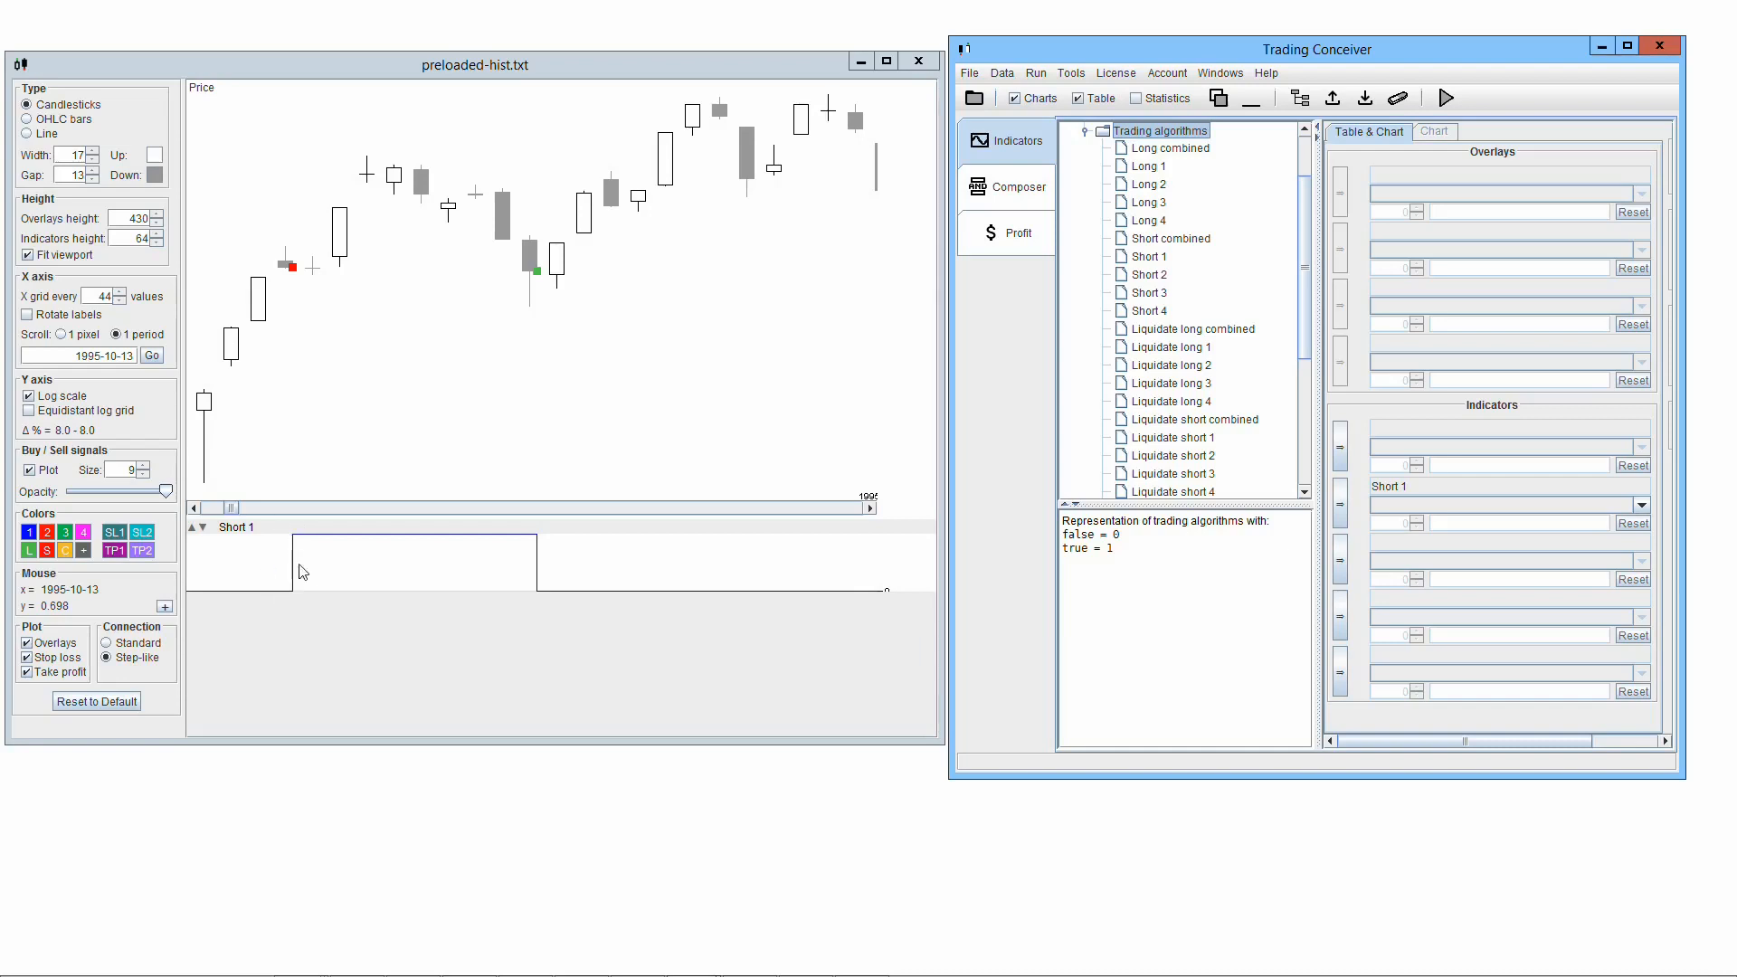
click(298, 461)
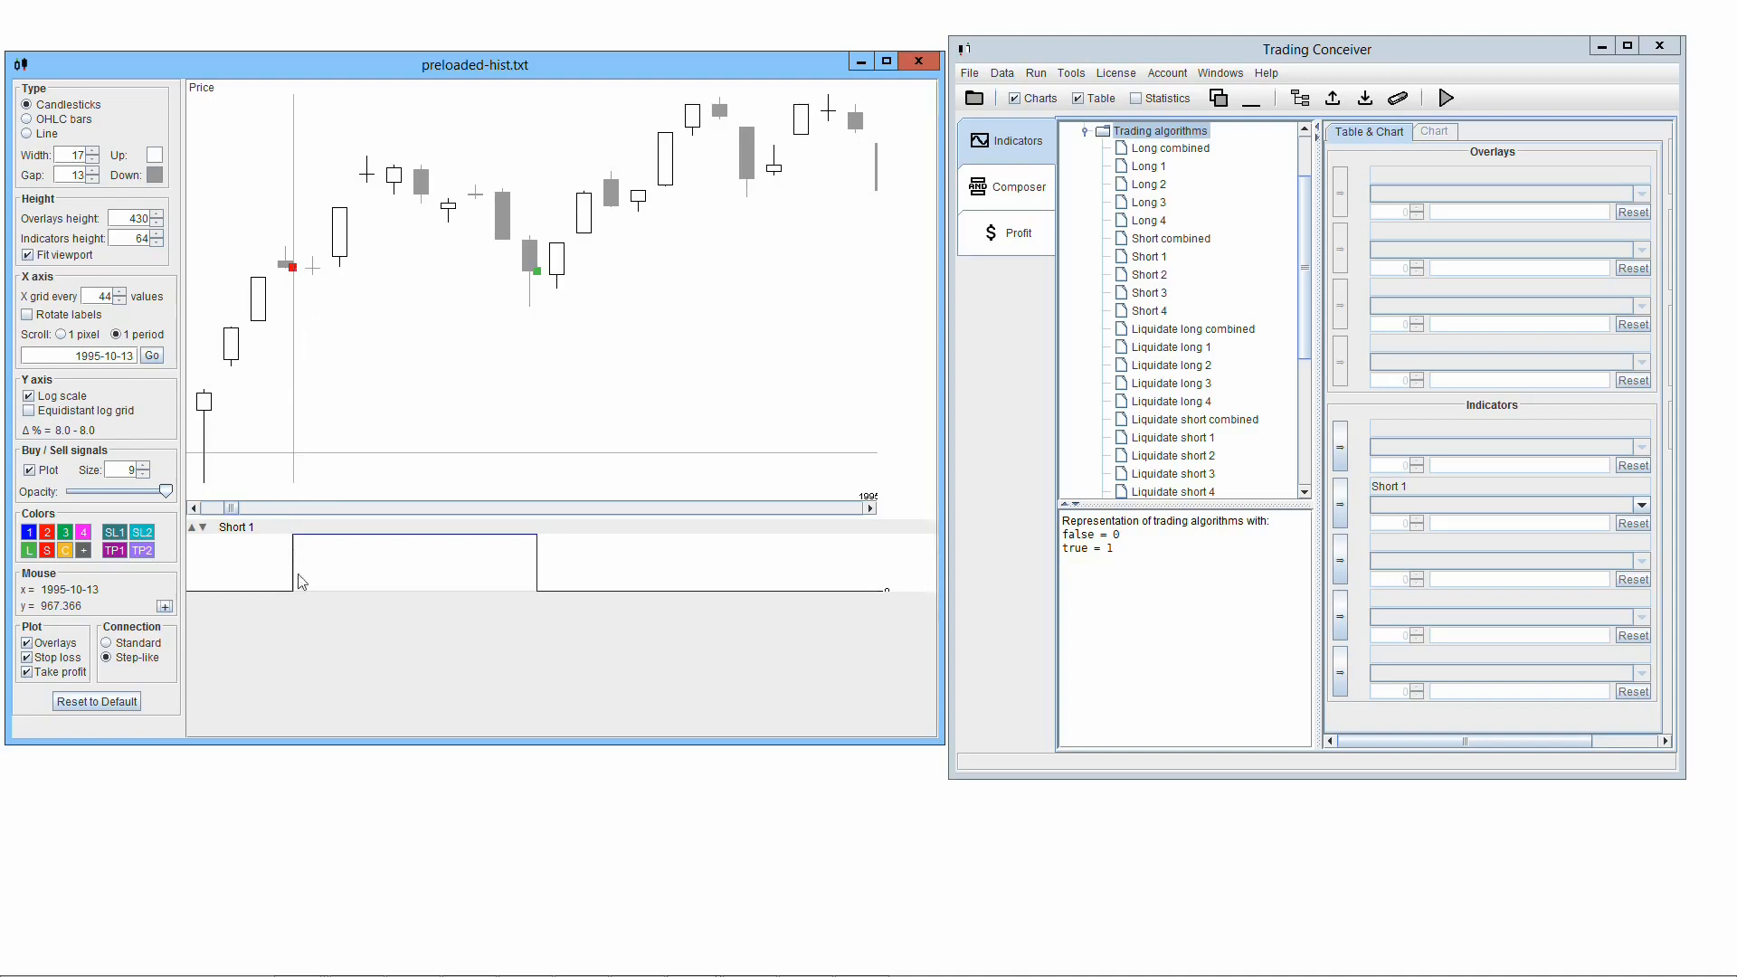
click(539, 300)
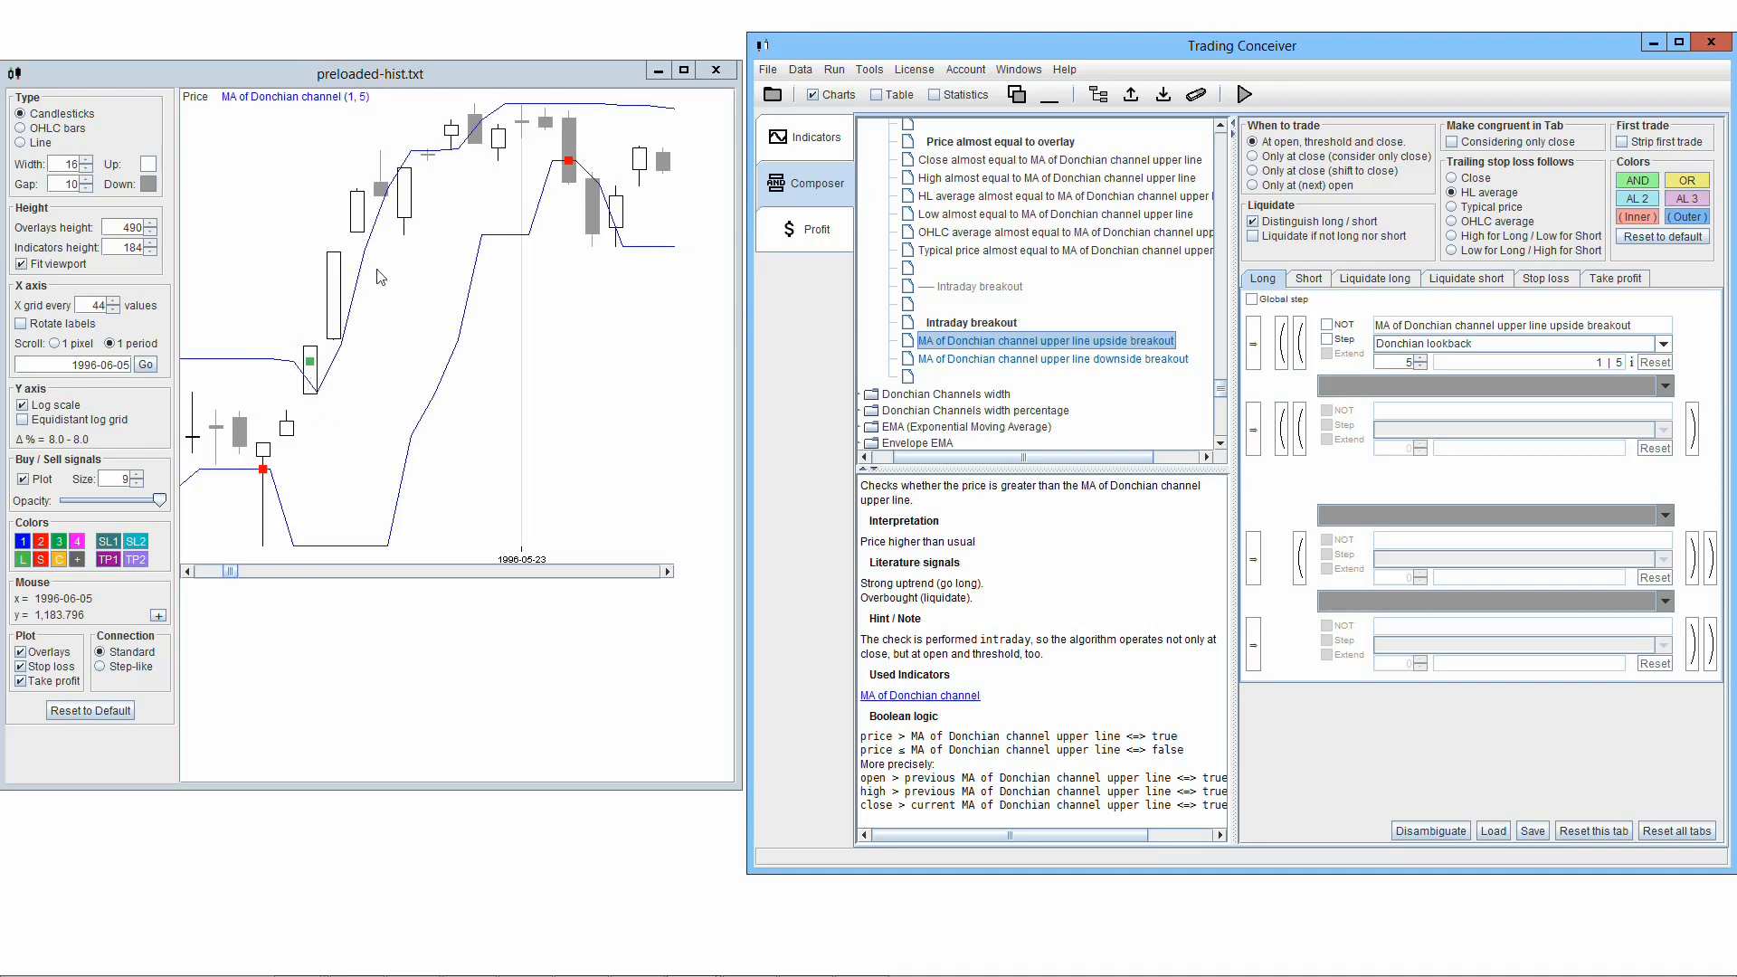
- Show the Composer's Short conditions and set the connection of the Donchian channel lines to Step-like
click(1309, 278)
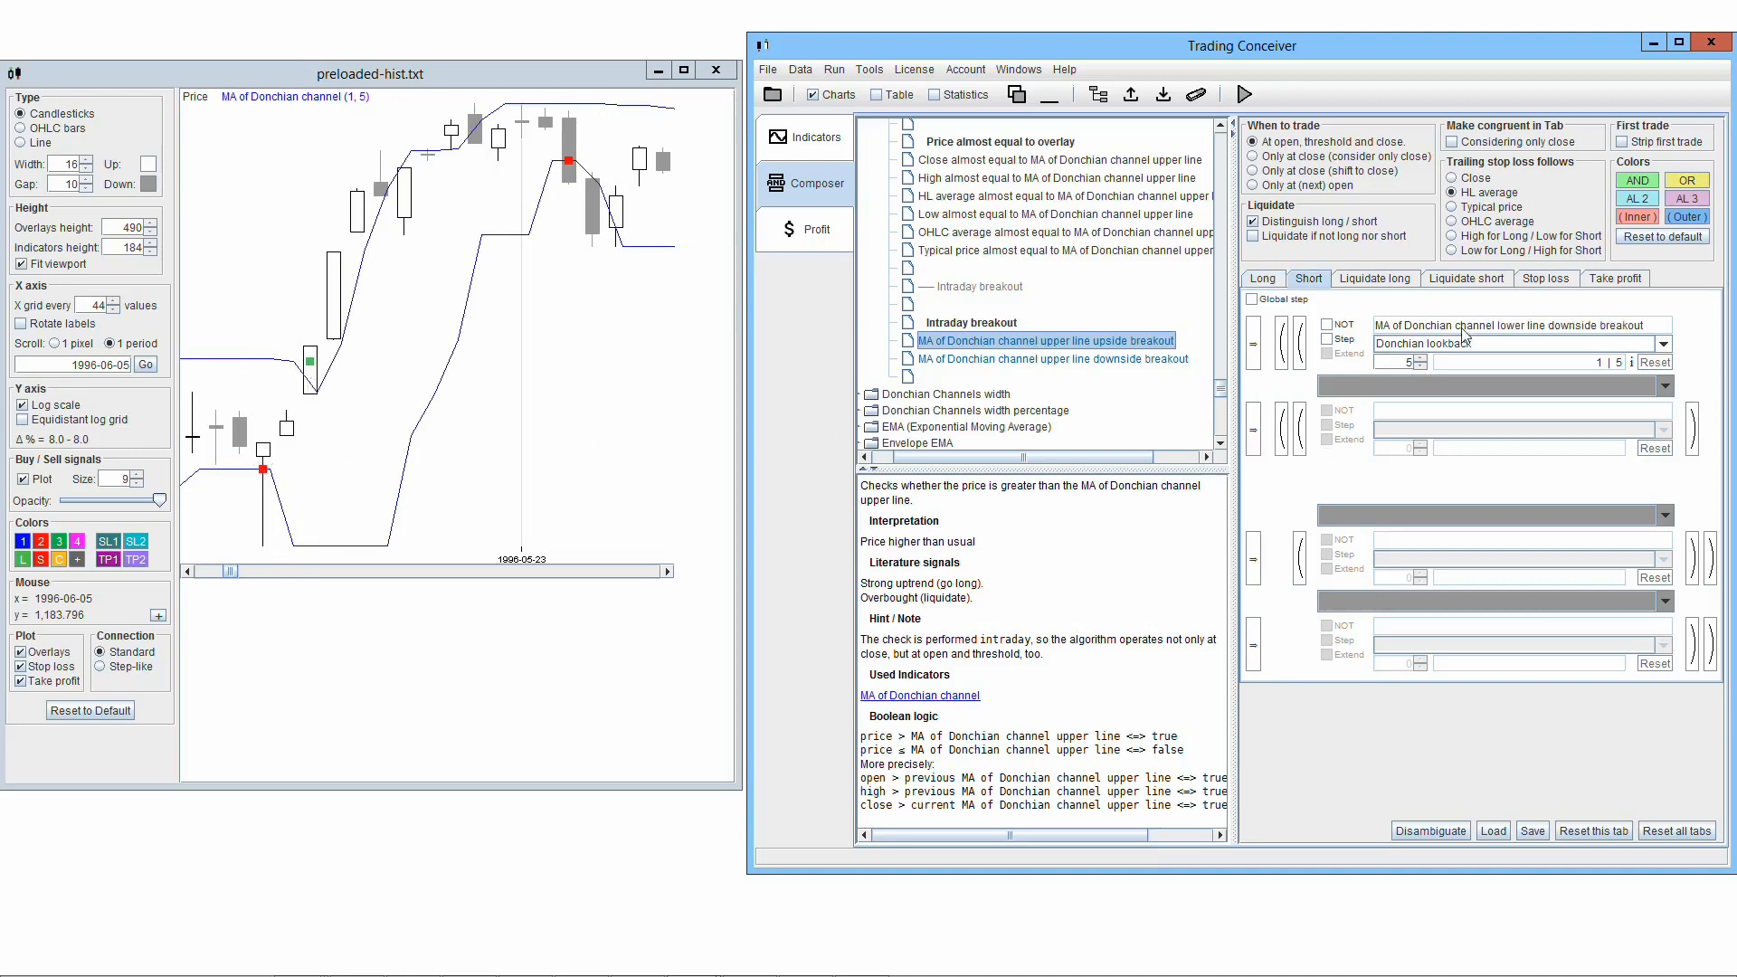
mouse_move(1463, 335)
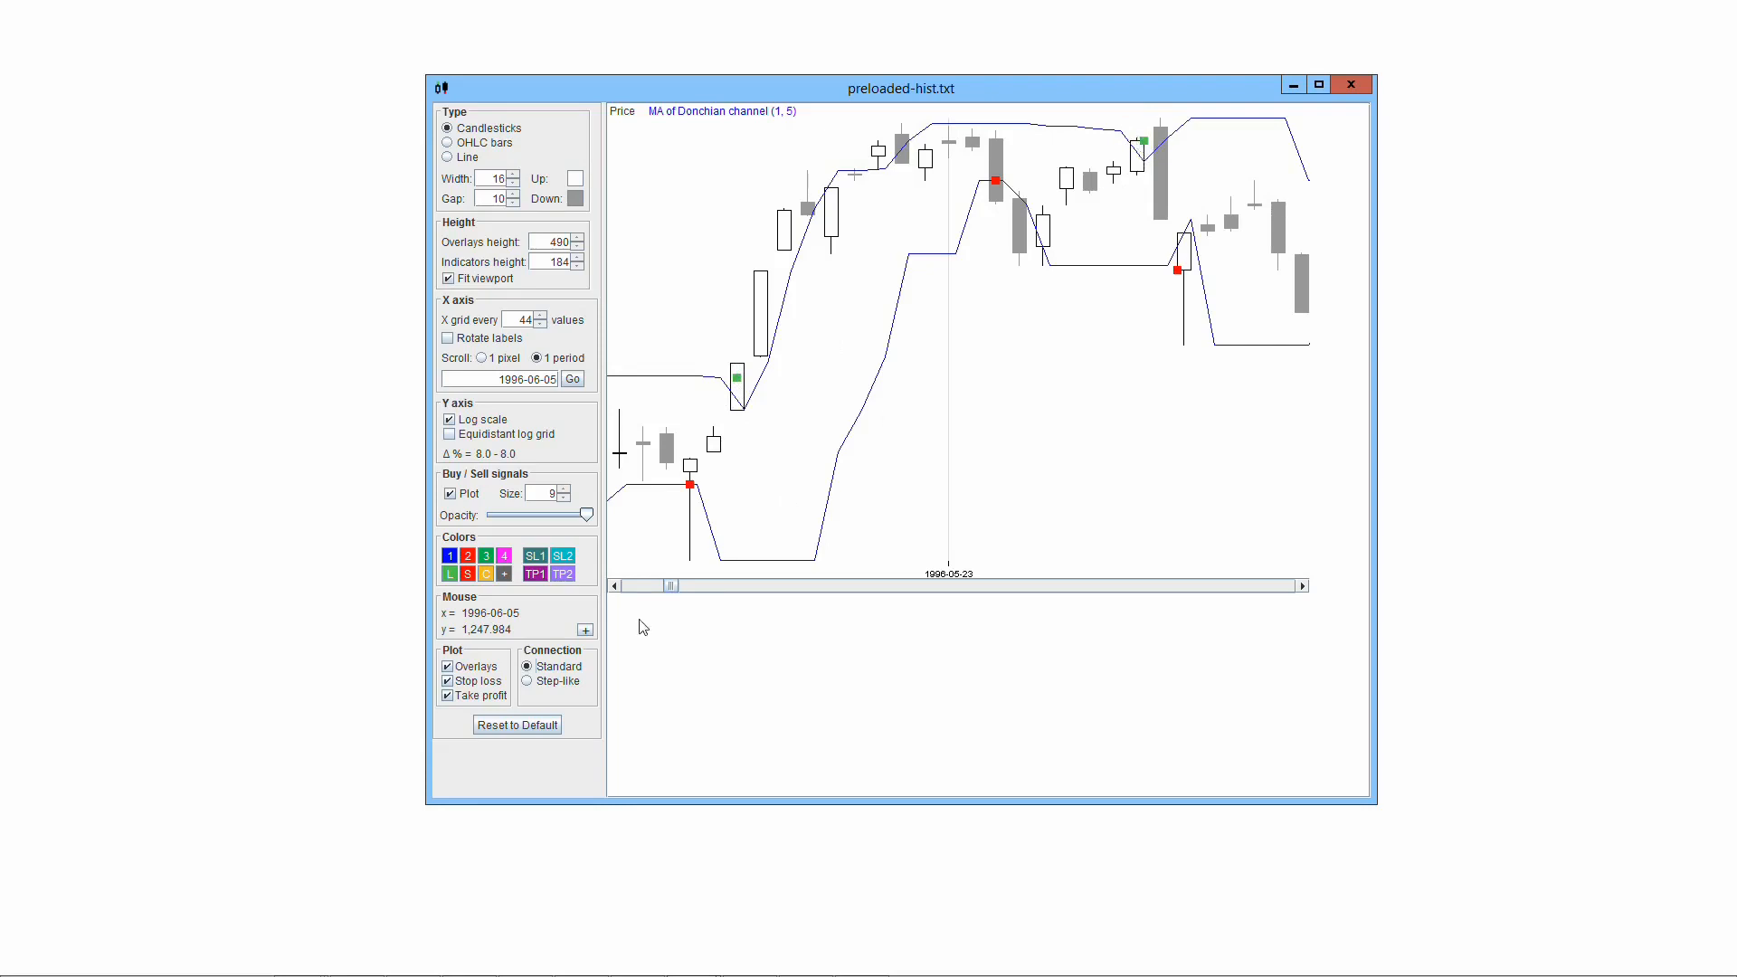
click(526, 681)
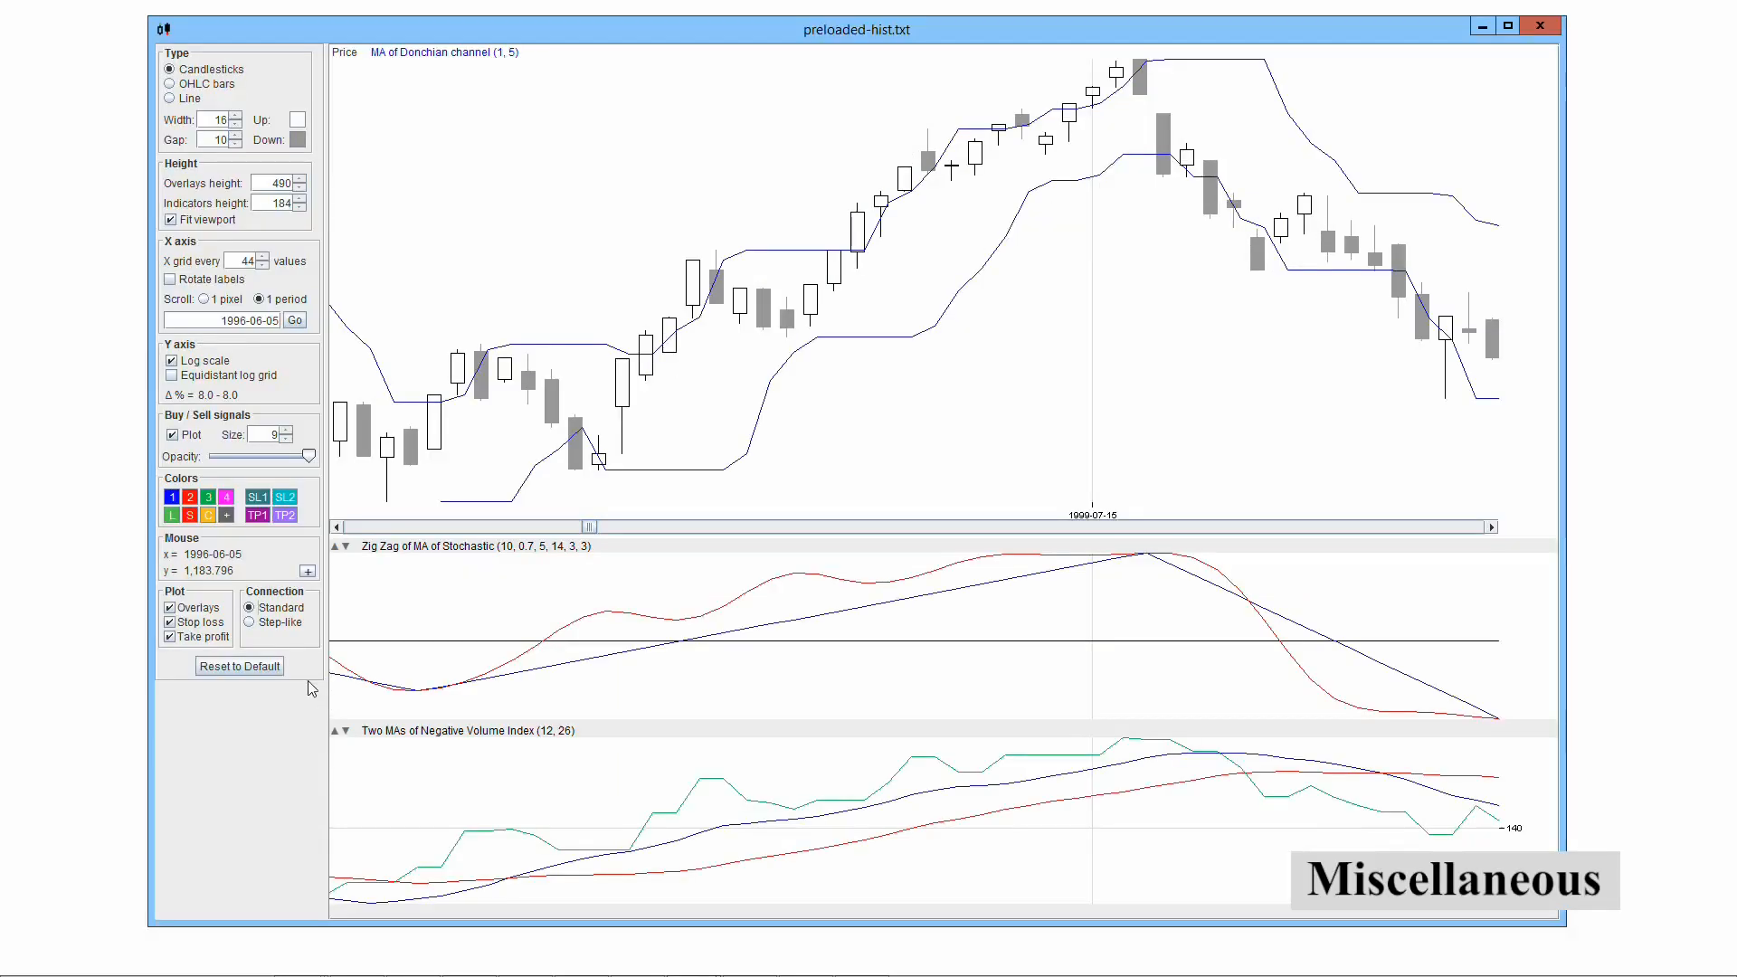
- Reset all chart window settings to their defaults
click(247, 675)
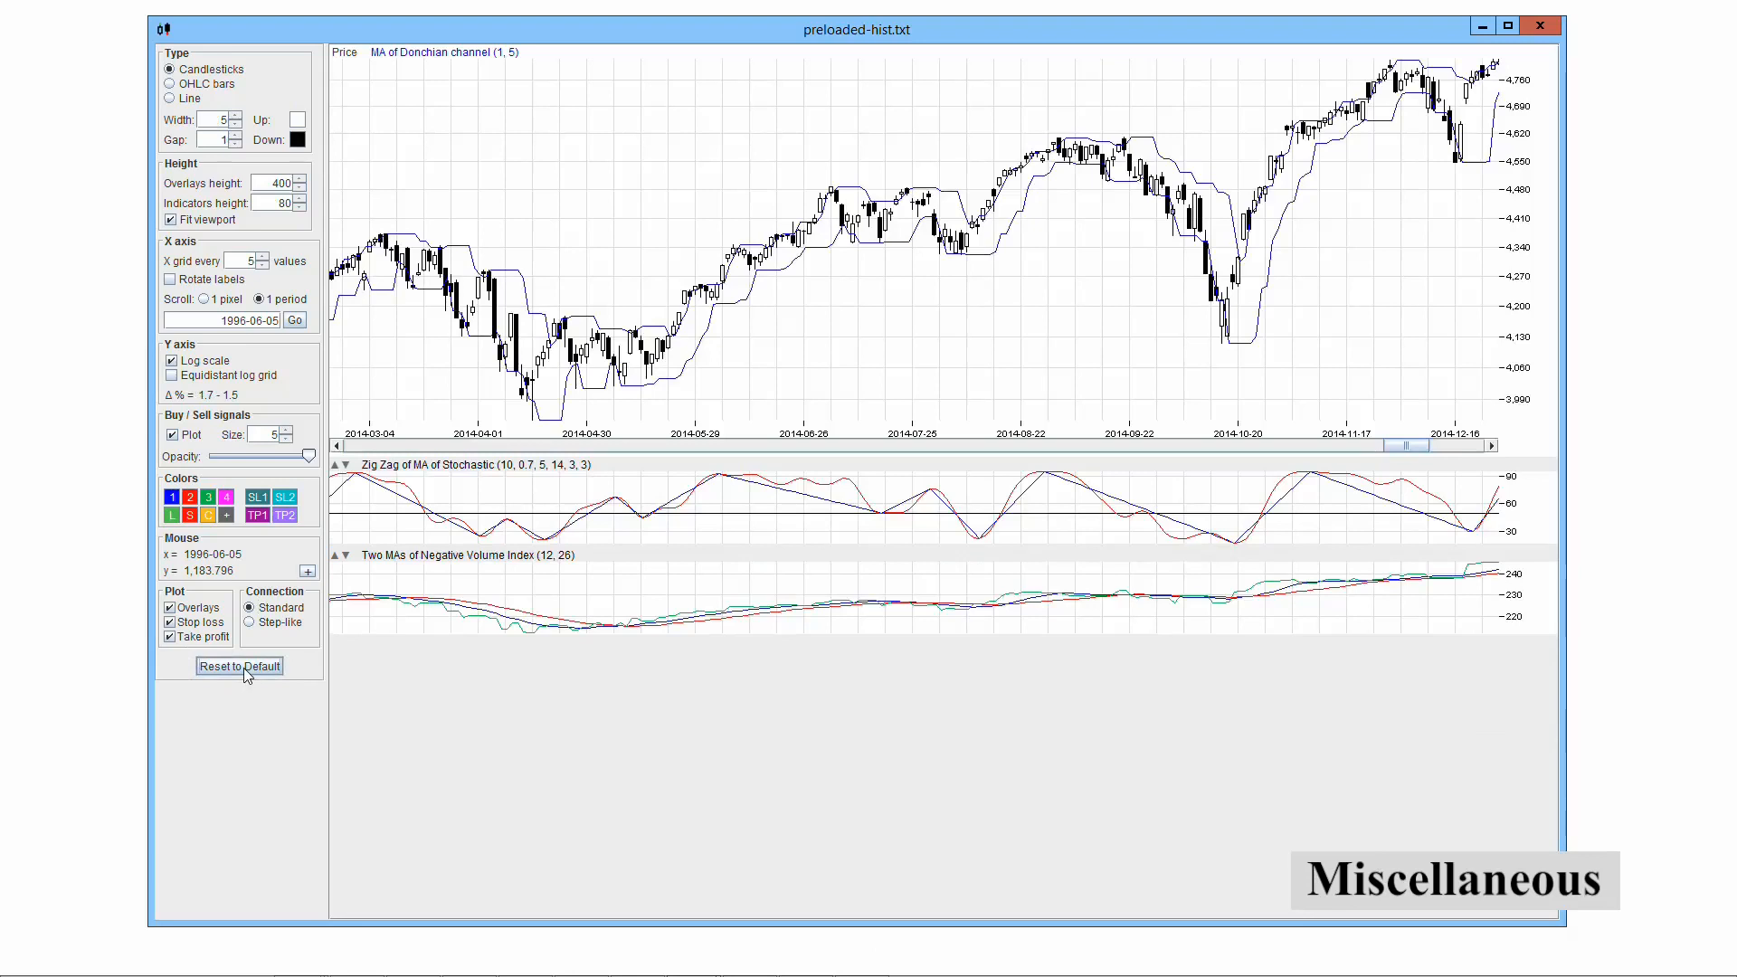
- Collapse and expand the Zig Zag of MA of Stochastic and Negative Volume Index indicator charts
click(494, 558)
click(494, 557)
click(532, 465)
click(532, 465)
click(532, 465)
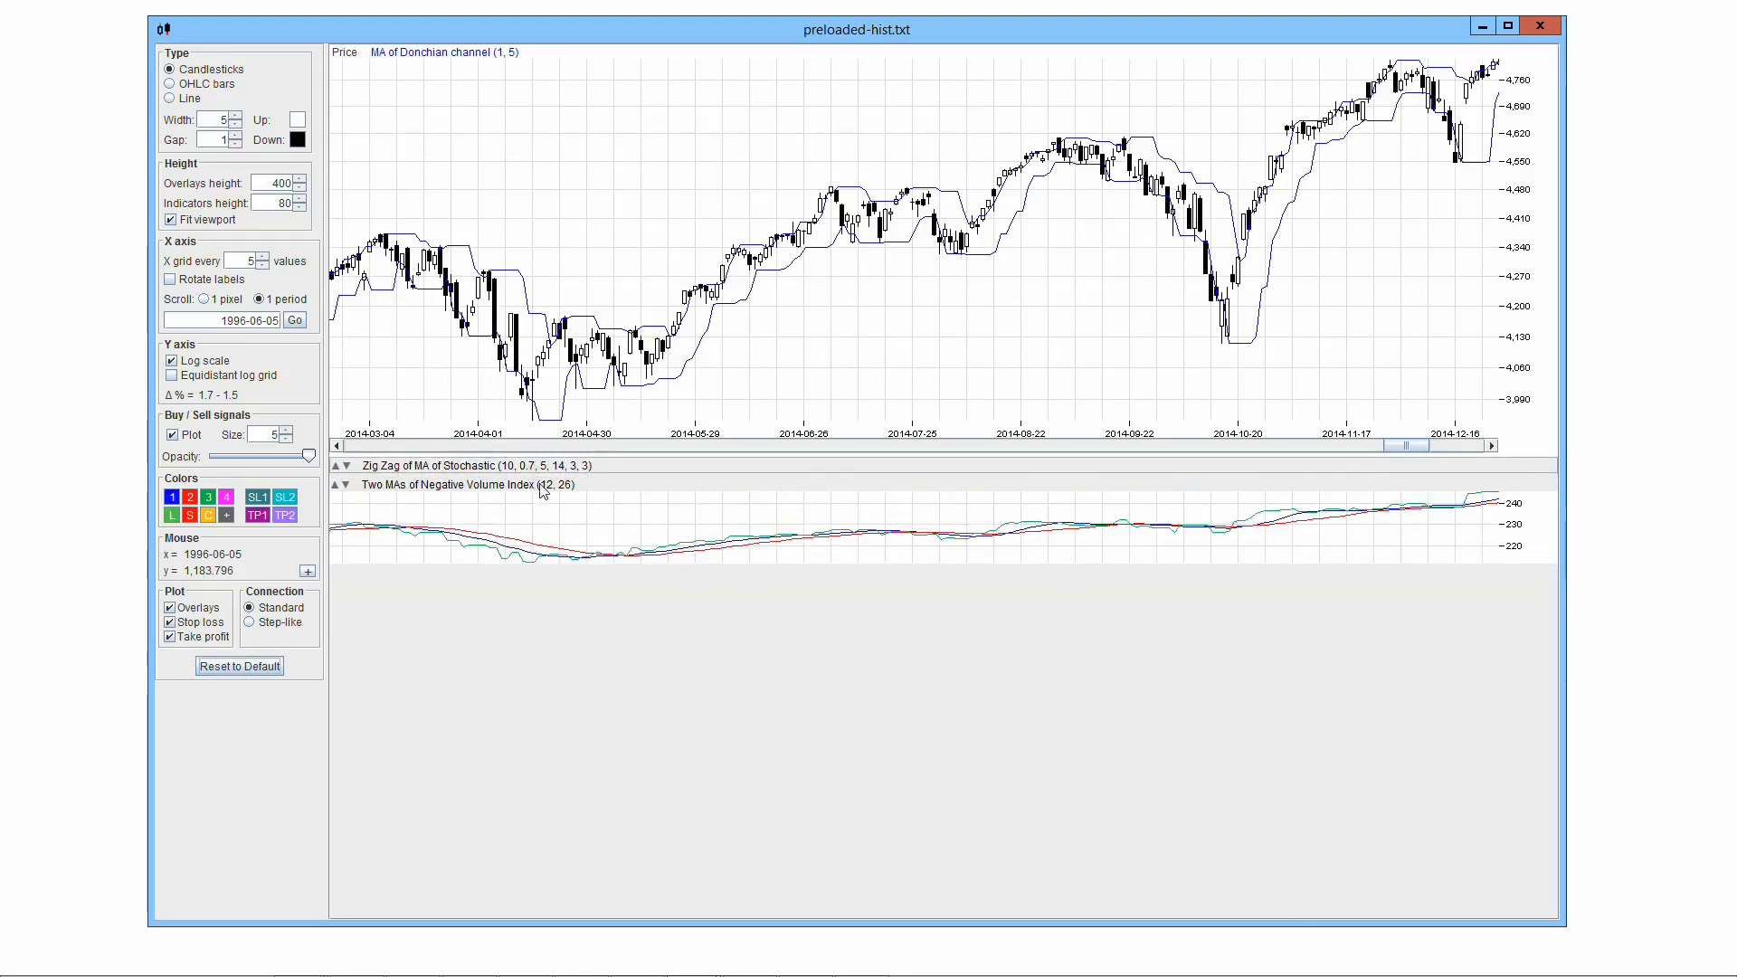
click(528, 483)
click(532, 465)
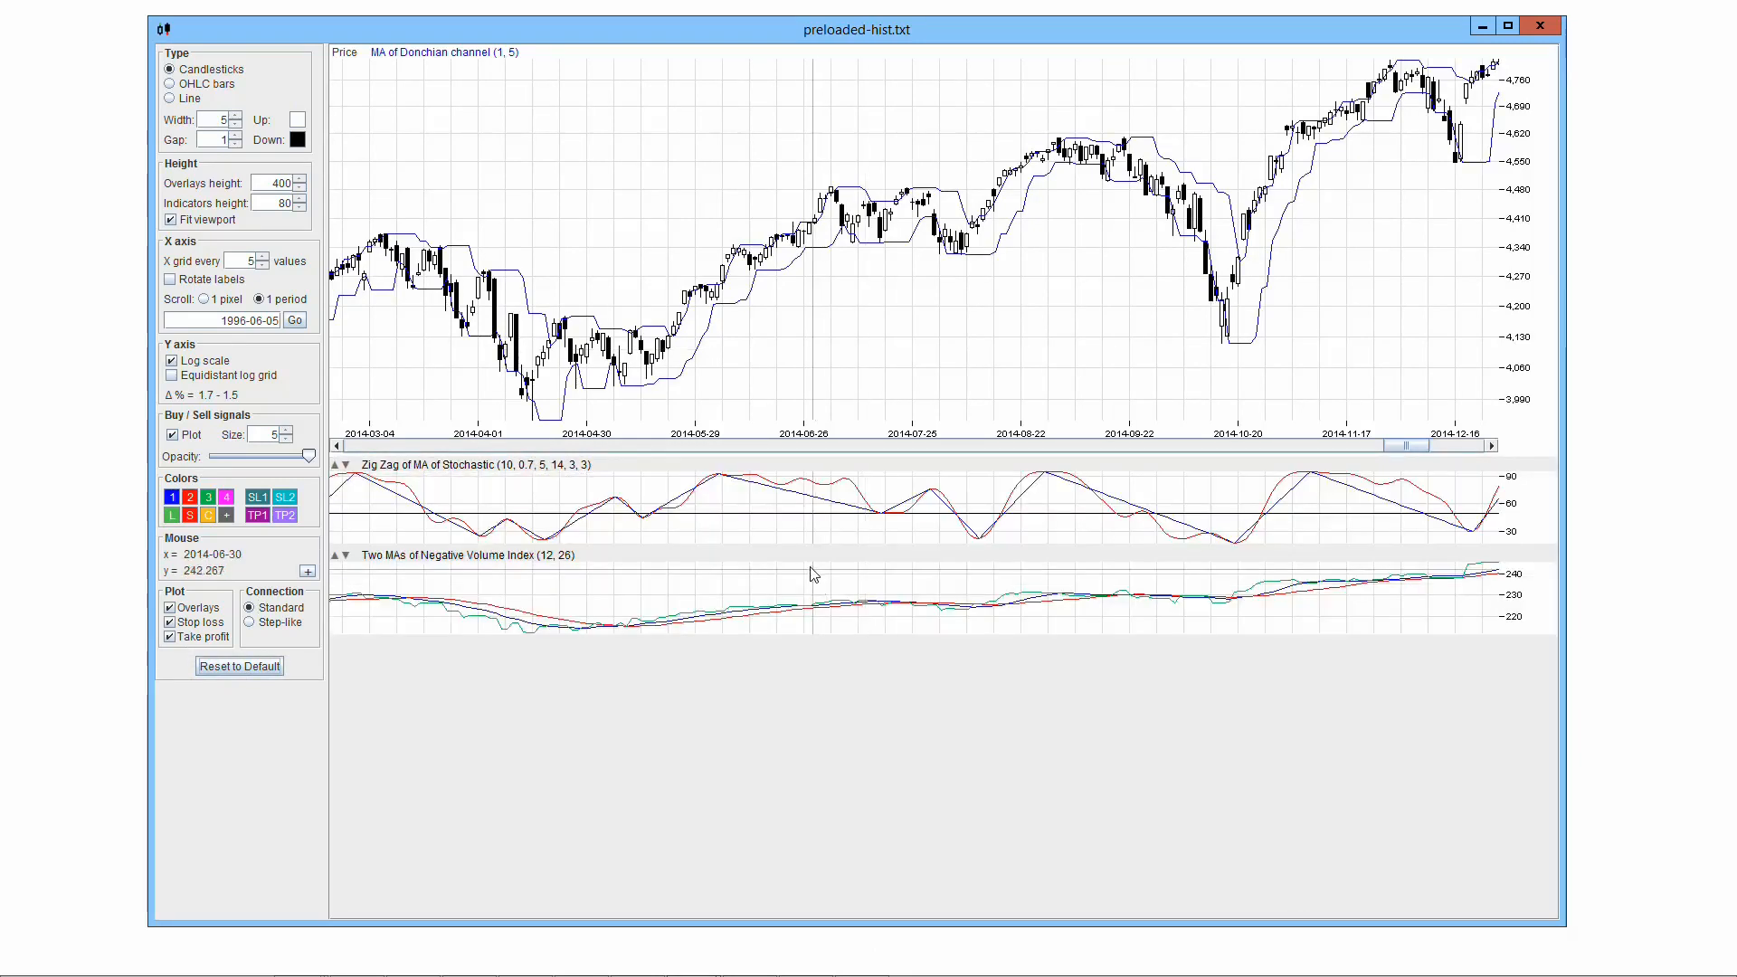